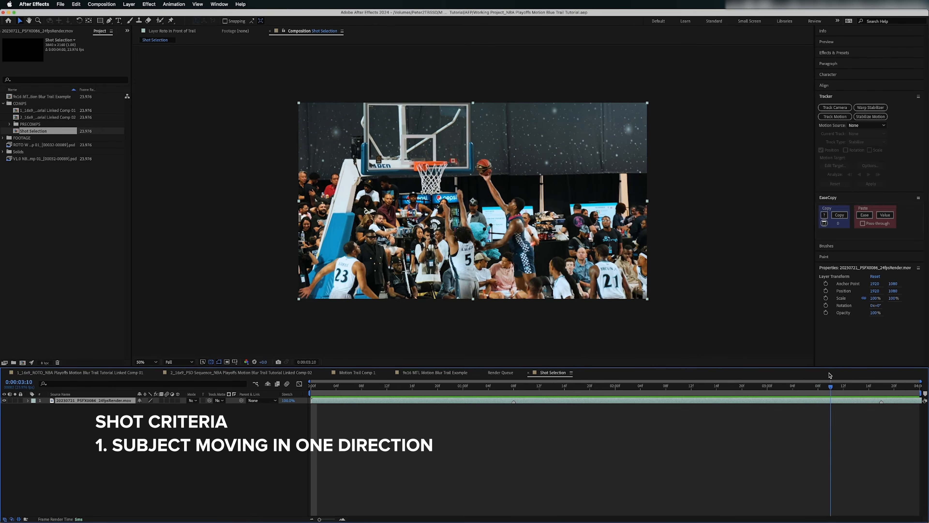
- Scrub back and forth through the Shot Selection composition to examine the drive to the basket against the shot criteria
left_click_drag(812, 368, 764, 390)
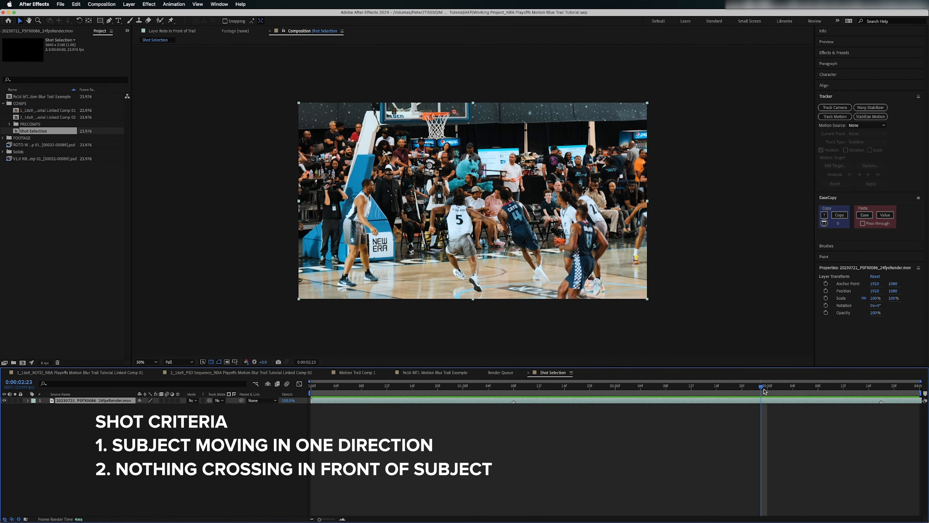
left_click_drag(762, 389, 591, 415)
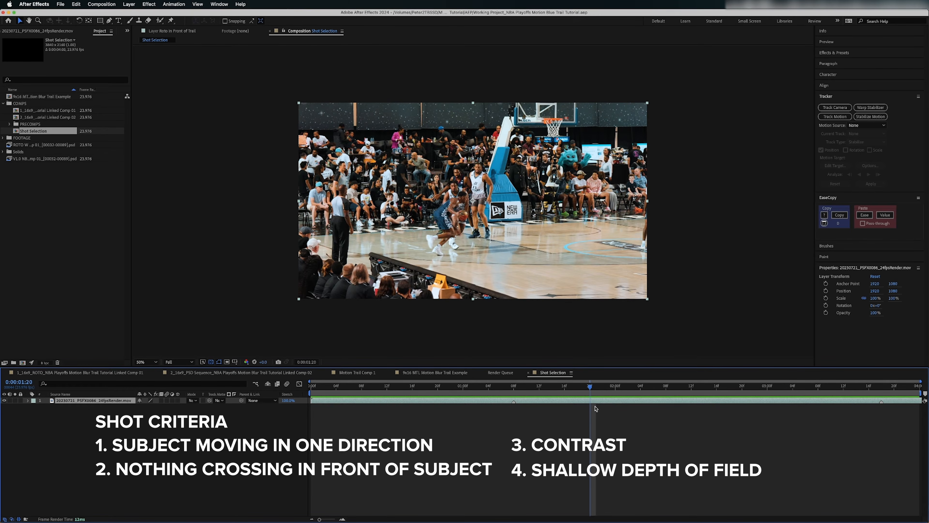
left_click_drag(590, 387, 787, 389)
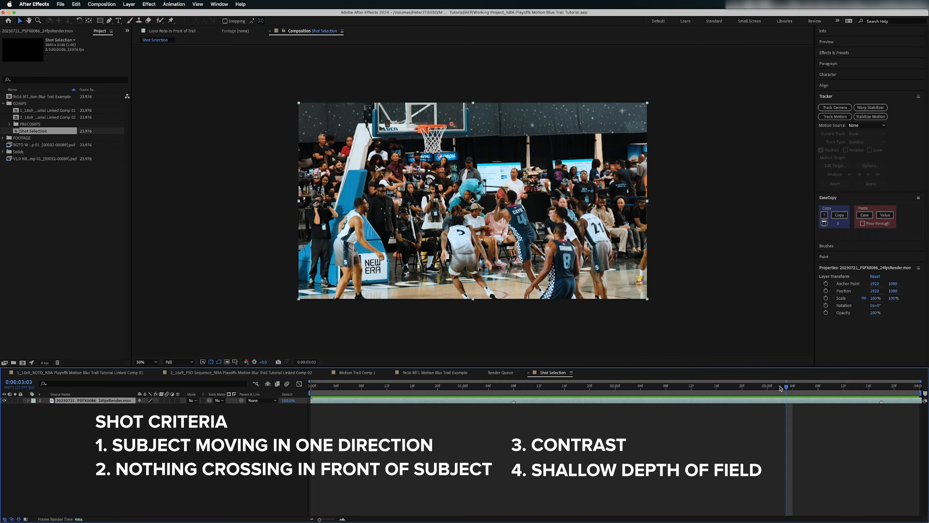
left_click_drag(793, 387, 831, 384)
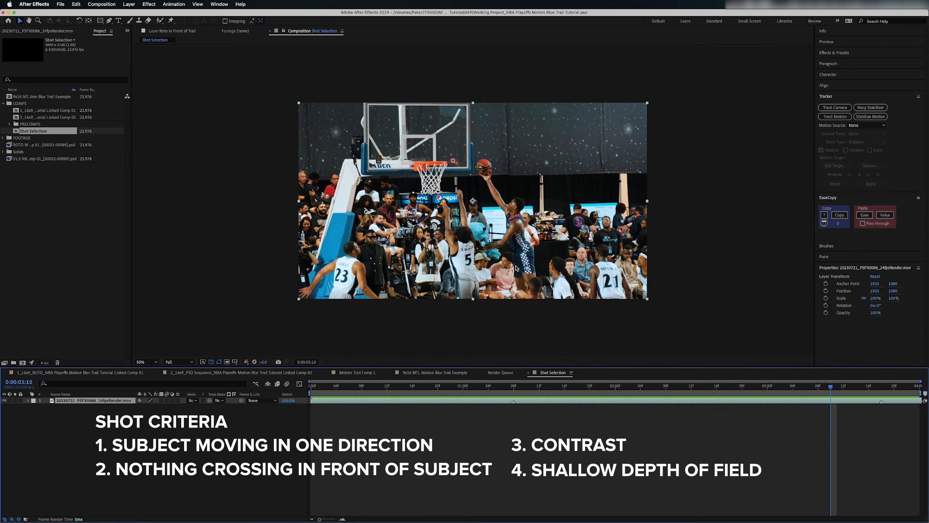
left_click_drag(856, 391, 610, 388)
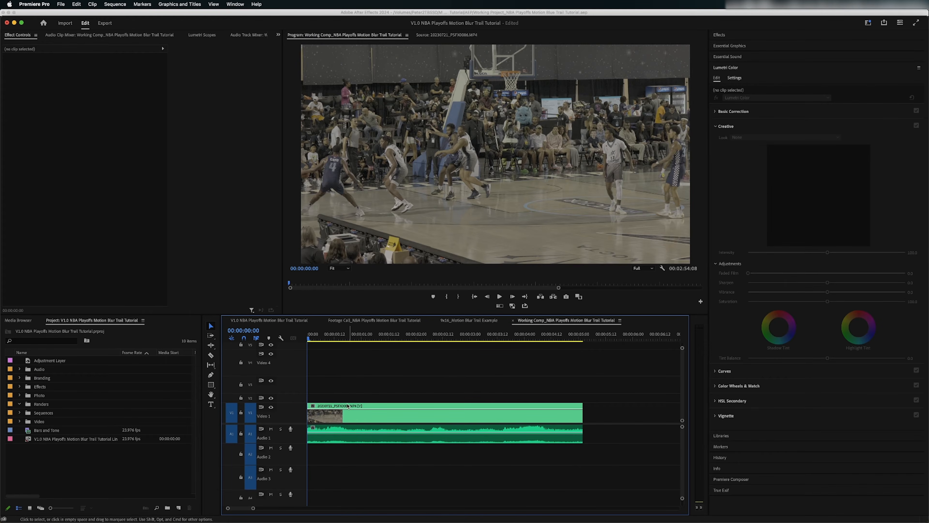
- Mute the Audio 1 track of the Working Comp sequence that holds the basketball clip
left_click(348, 415)
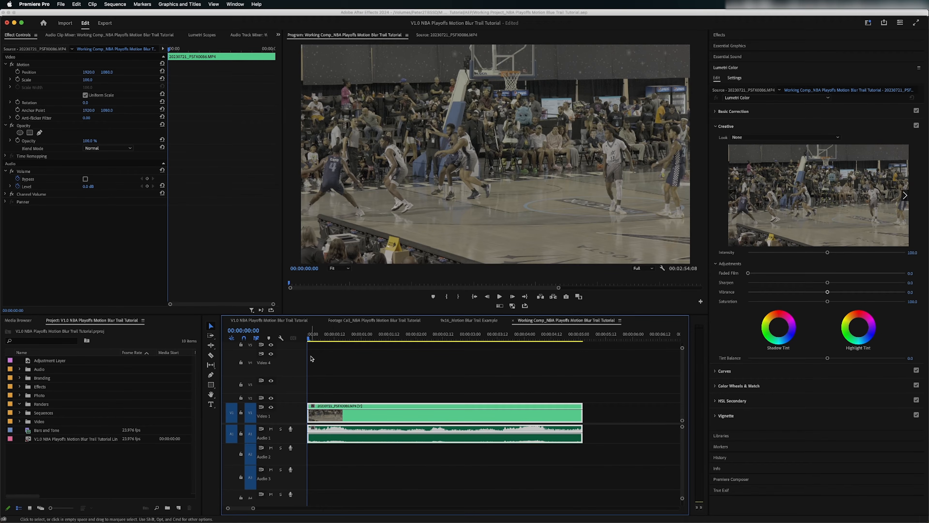
left_click(271, 428)
left_click(370, 389)
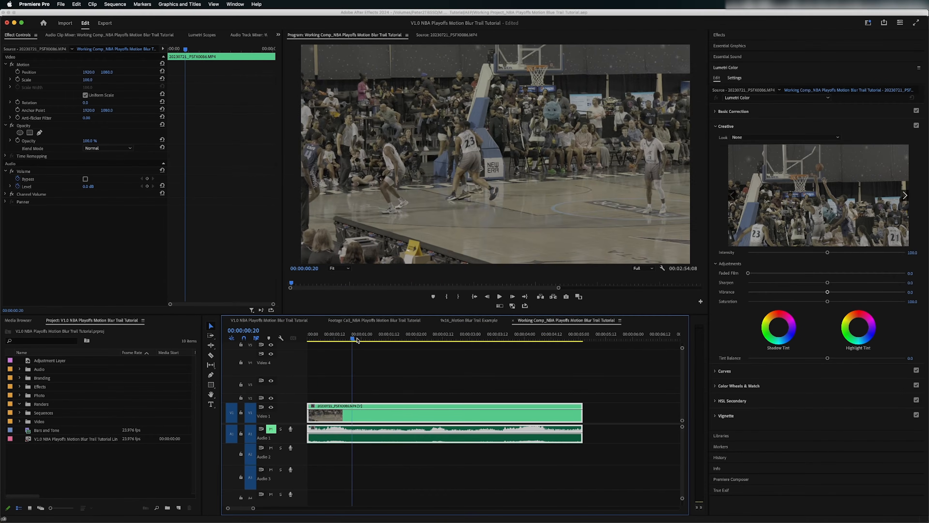
- Scrub and play the ungraded basketball clip from its start to examine the player's movement up to the shot at the rim
left_click_drag(387, 342, 490, 347)
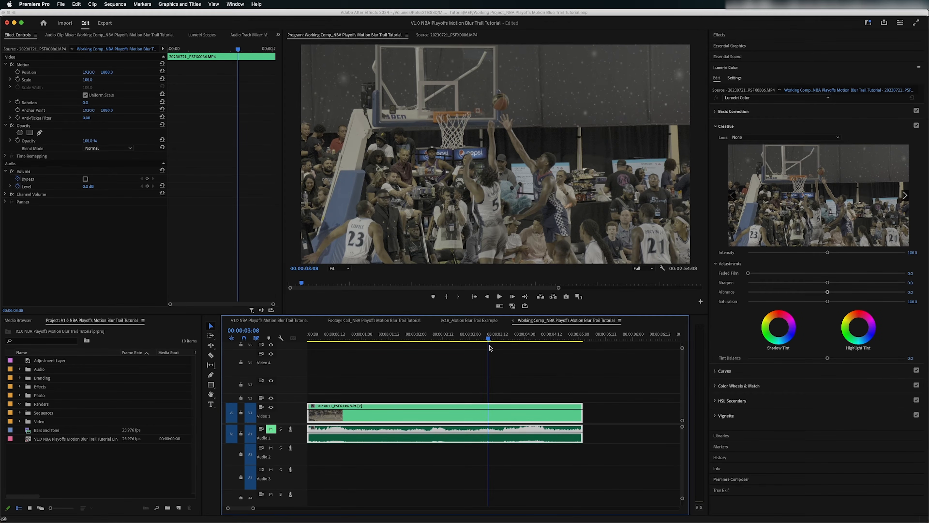
left_click_drag(448, 336, 494, 344)
key("Home")
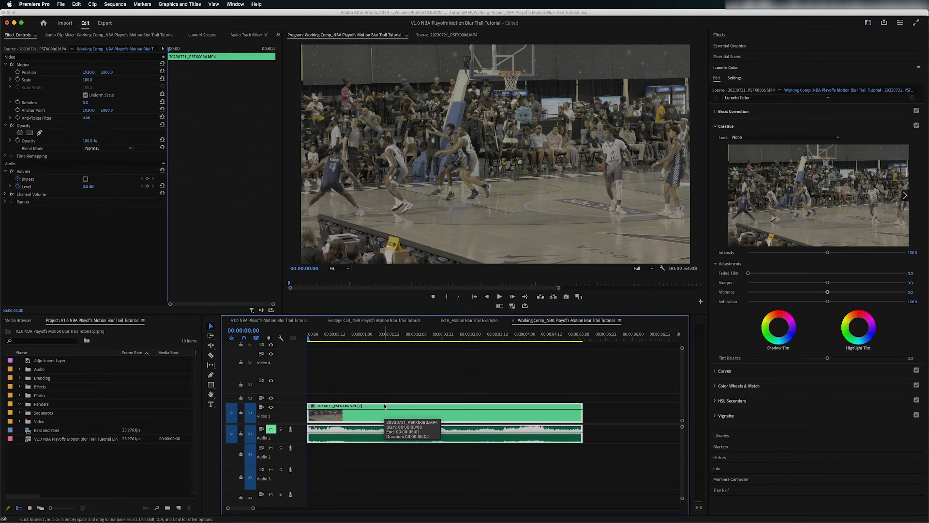
left_click(366, 337)
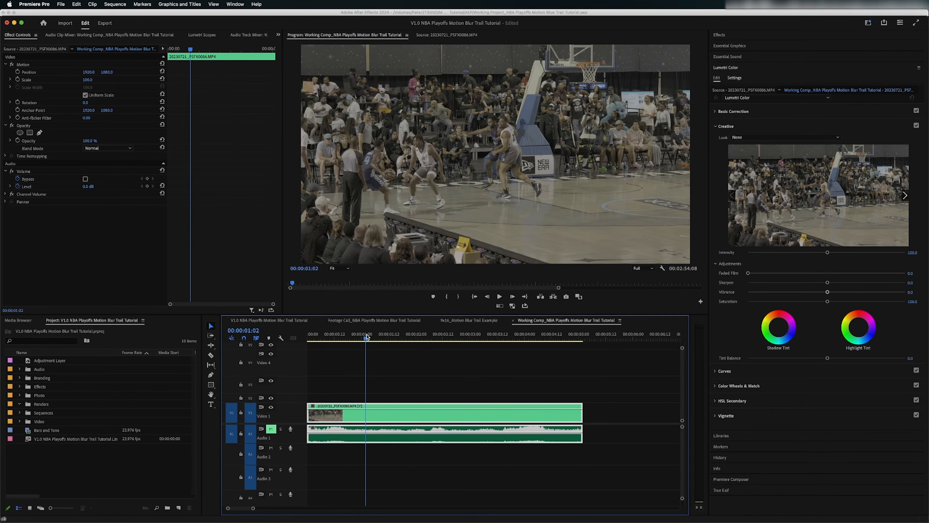
left_click_drag(366, 336, 308, 337)
left_click(347, 398)
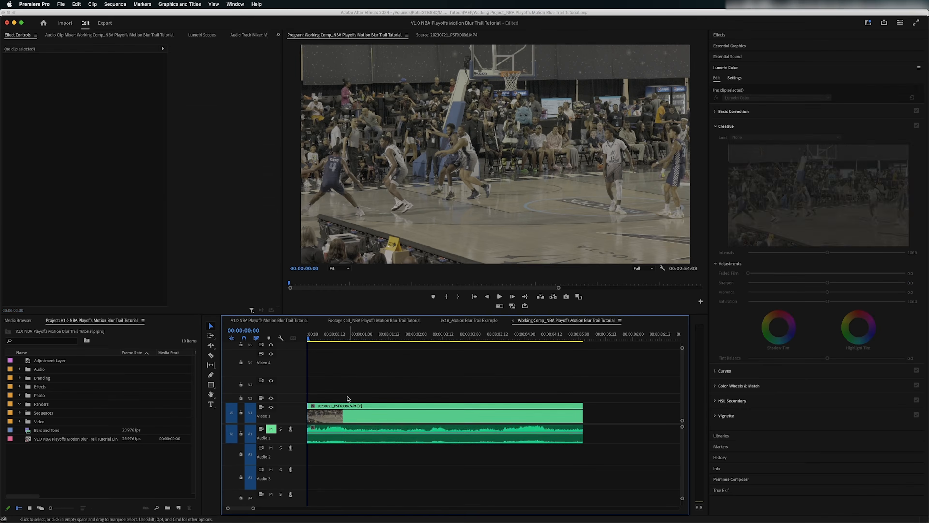
left_click(342, 419)
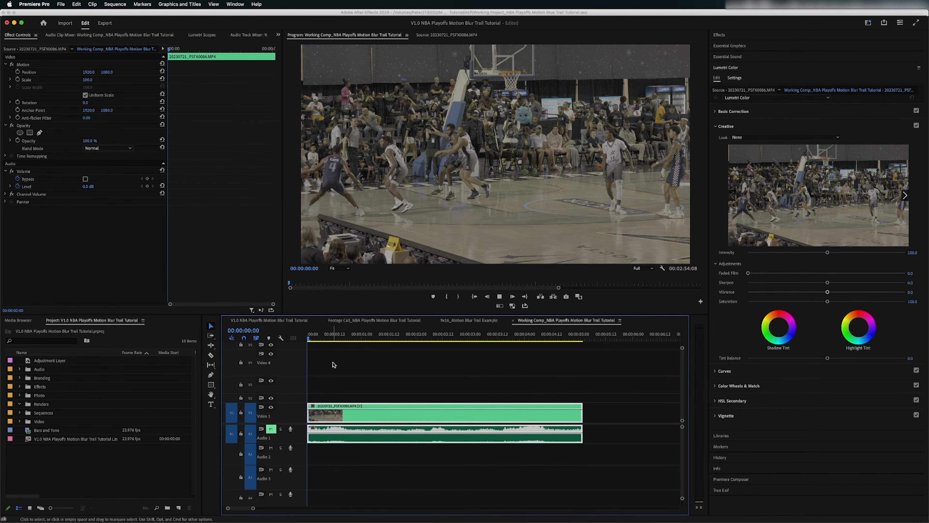
key("space")
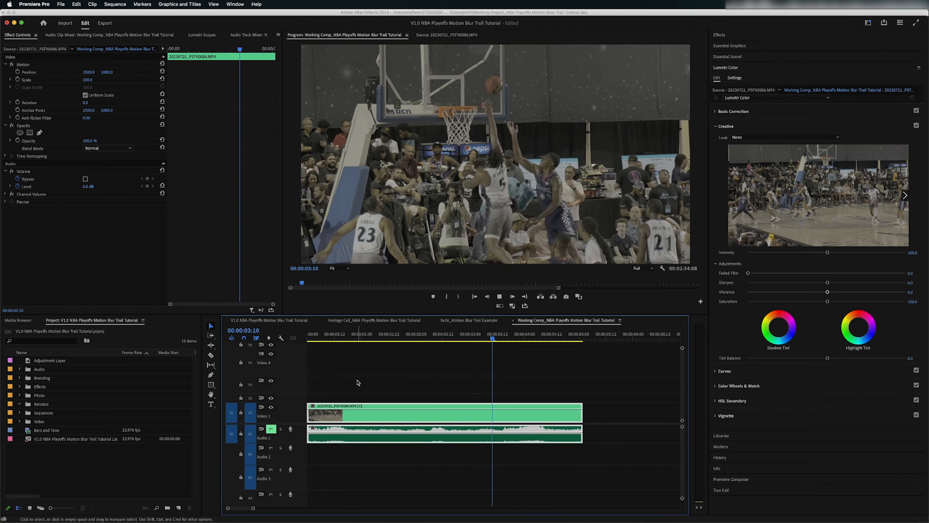
key("space")
left_click(583, 389)
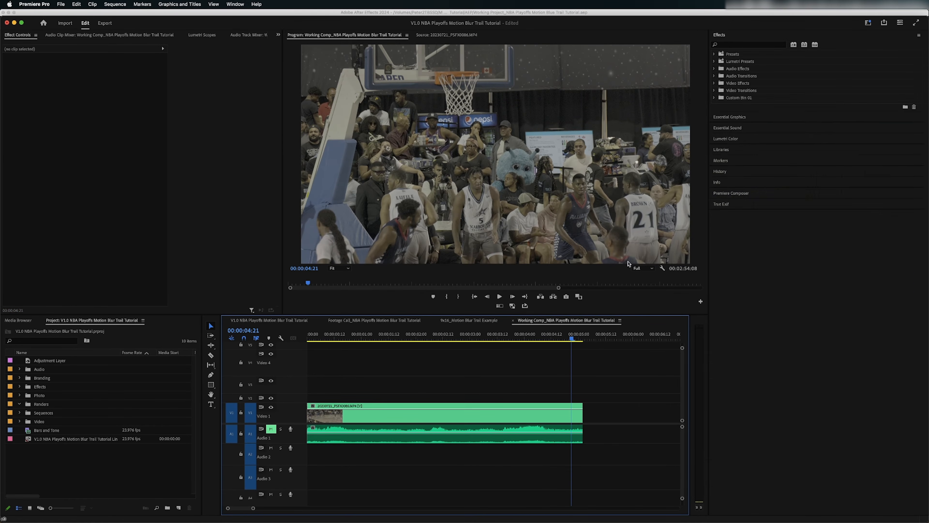
- Search the effects for the creator's LUT presets and apply the Log LUT 3 preset to the basketball clip
left_click(724, 35)
left_click(726, 35)
left_click(733, 45)
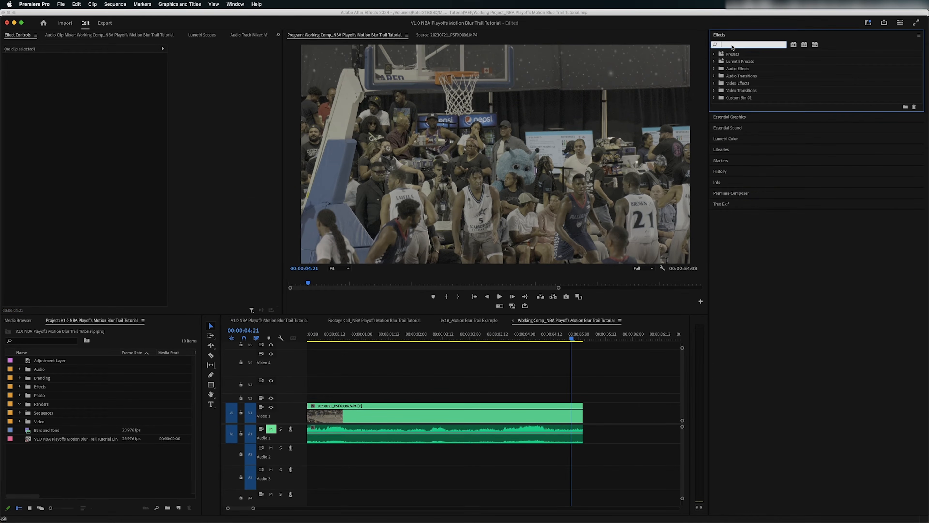
type("peter")
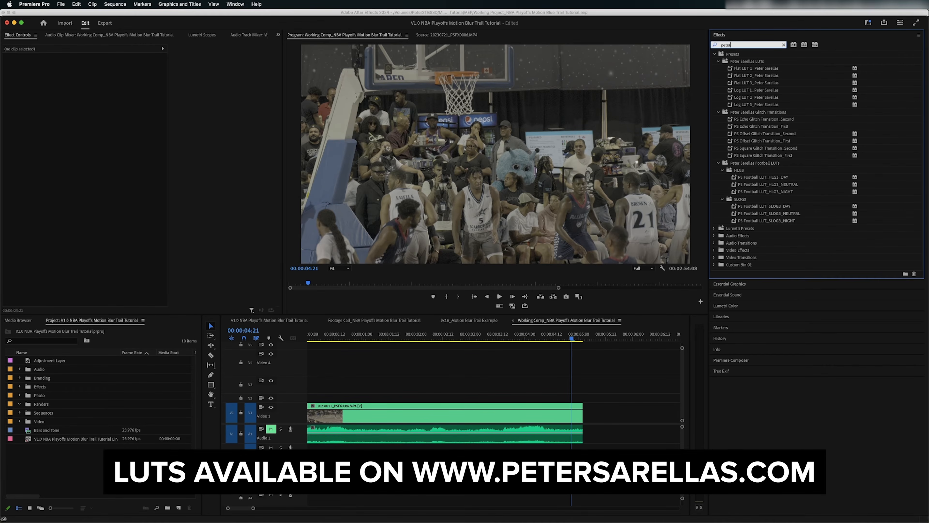
left_click_drag(736, 104, 514, 417)
- Refine the clip's grade at the shot frame: warm the temperature slightly, lower the whites and raise vibrance to about 40
left_click(497, 337)
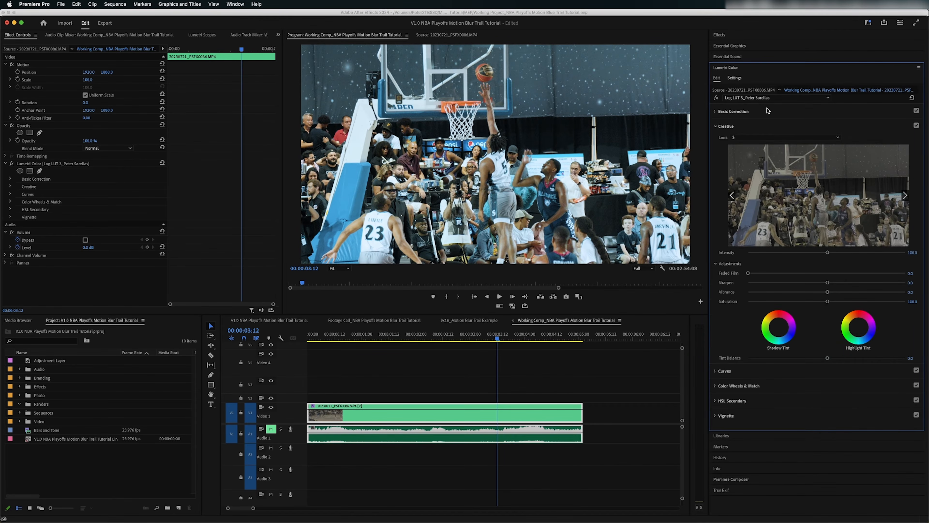
left_click_drag(829, 178, 835, 178)
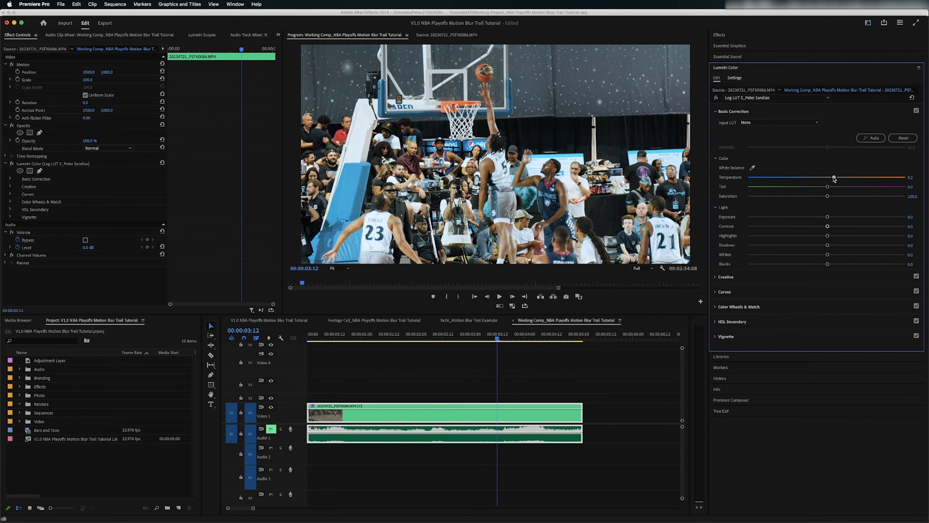
left_click_drag(804, 254, 798, 255)
left_click(816, 277)
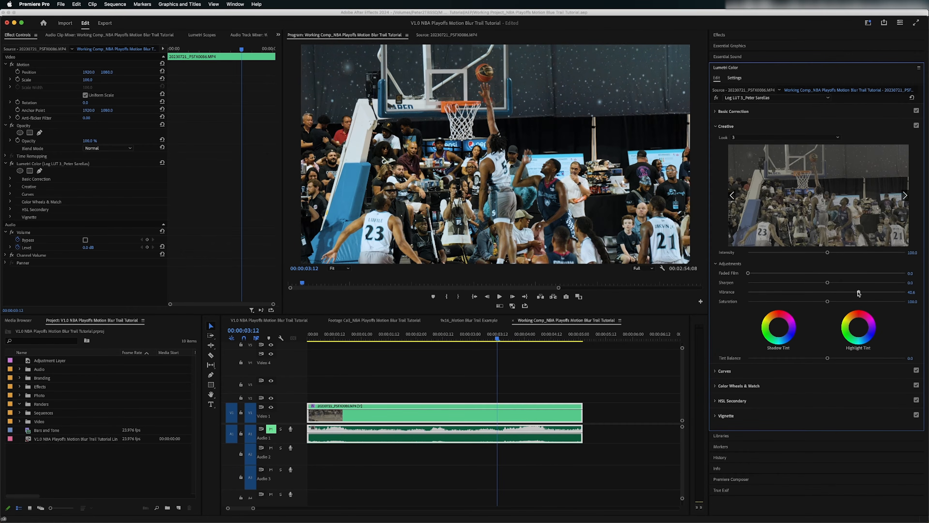
- Mark the sequence's in and out points around the full length of the graded basketball clip
left_click(372, 362)
key("Home")
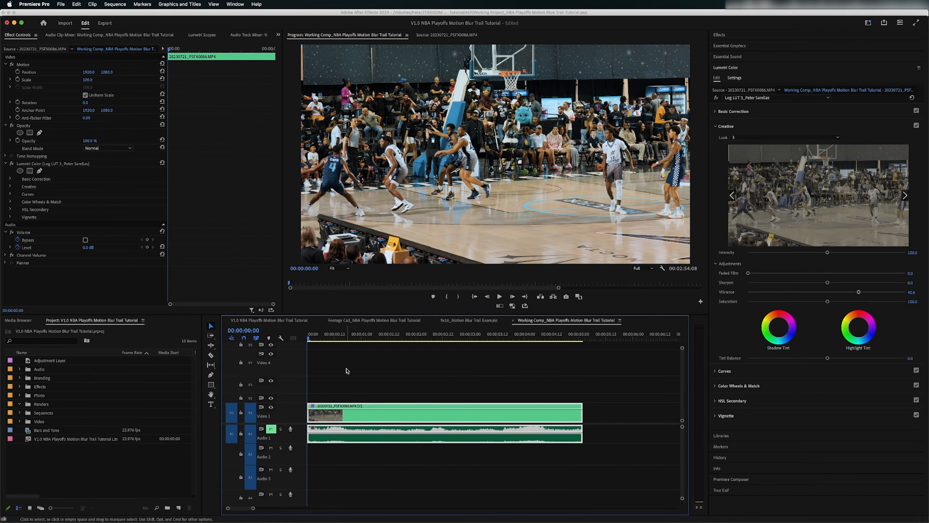
left_click(339, 336)
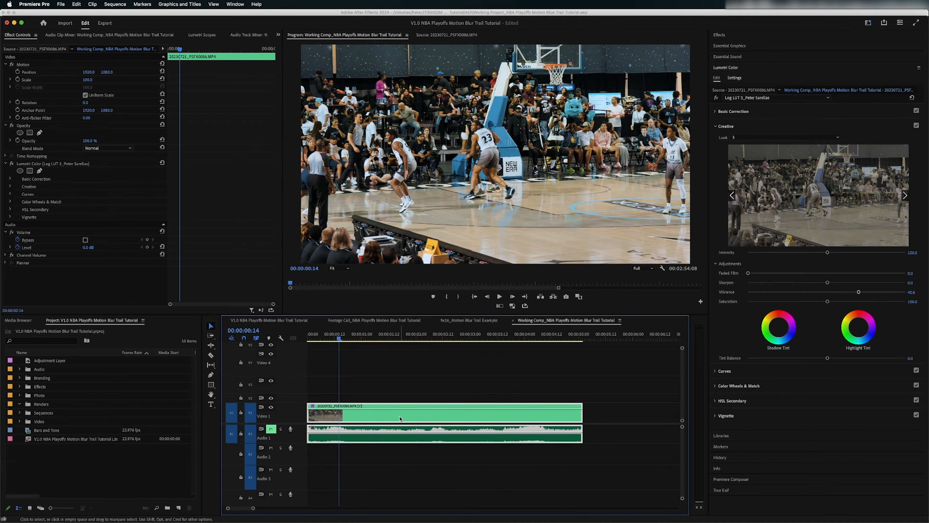
left_click(400, 419)
key("x")
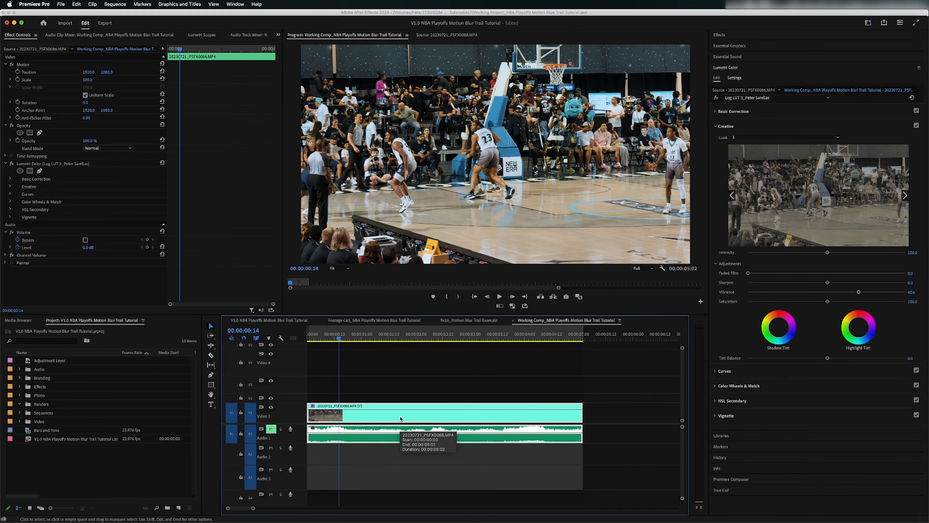
- Open the sequence's export settings and review the QuickTime format and its video options, including render depth, colour space and render quality
key("super+m")
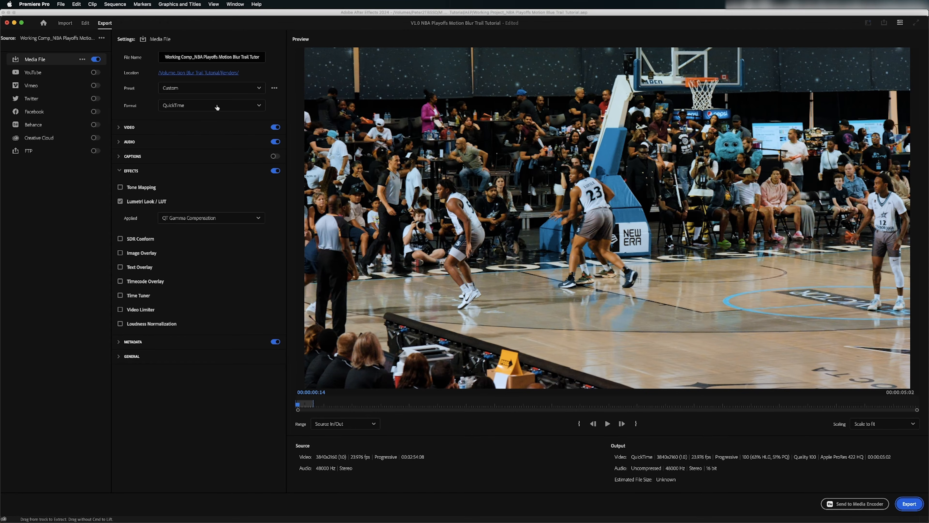
left_click(197, 100)
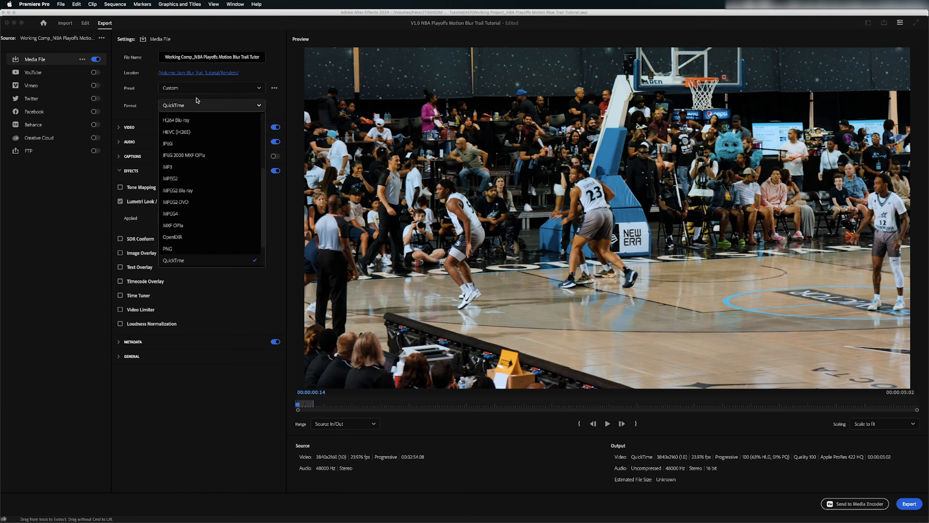
left_click(137, 94)
left_click(155, 130)
scroll(209, 191, "down", 5)
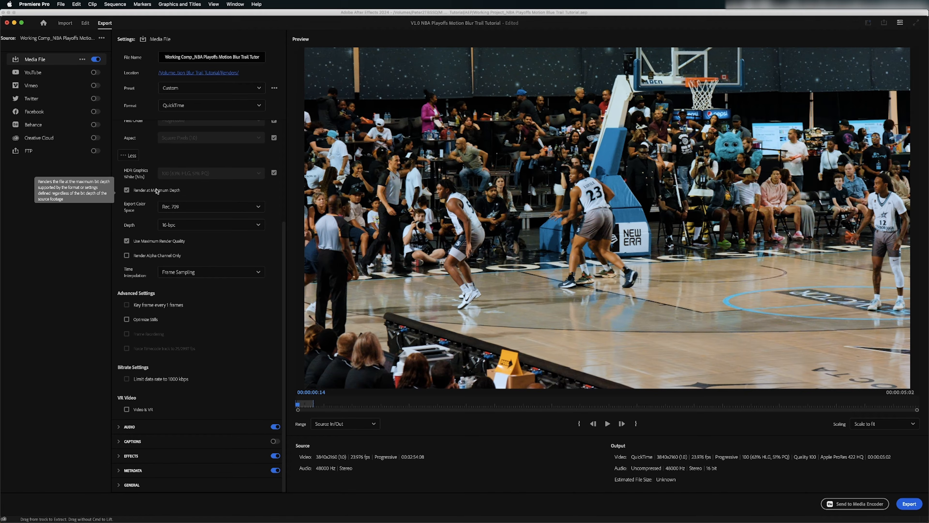
- Return to editing and check the sequence settings for timebase, frame size and working color space, then accept them
left_click(116, 4)
left_click(117, 5)
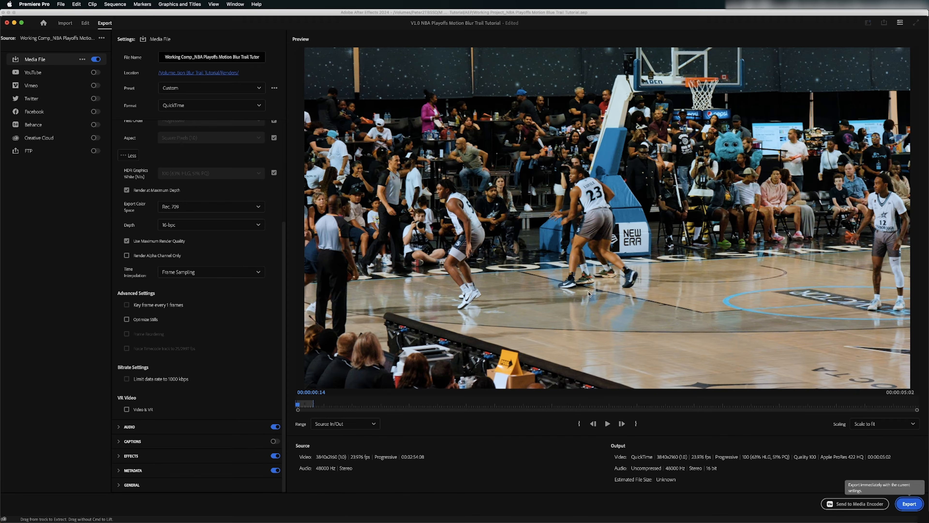
left_click(86, 23)
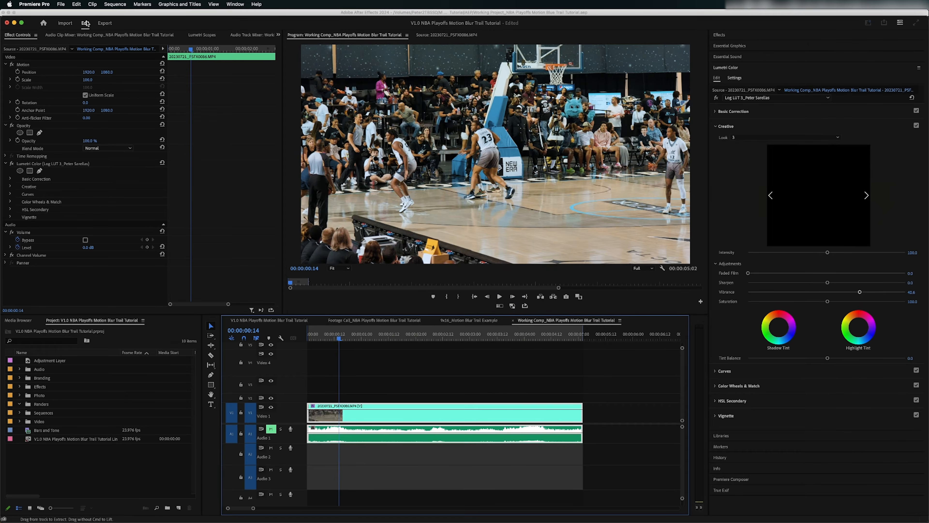
left_click(115, 4)
left_click(121, 13)
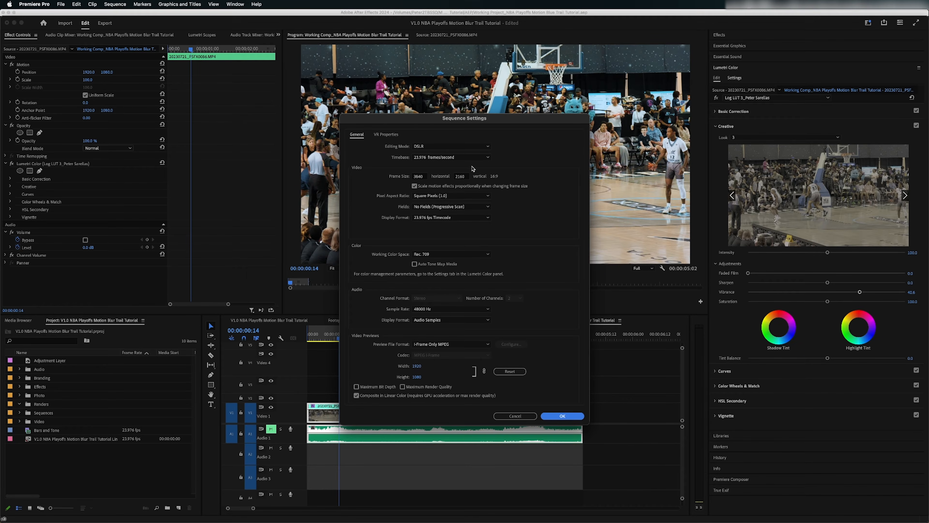
left_click(563, 417)
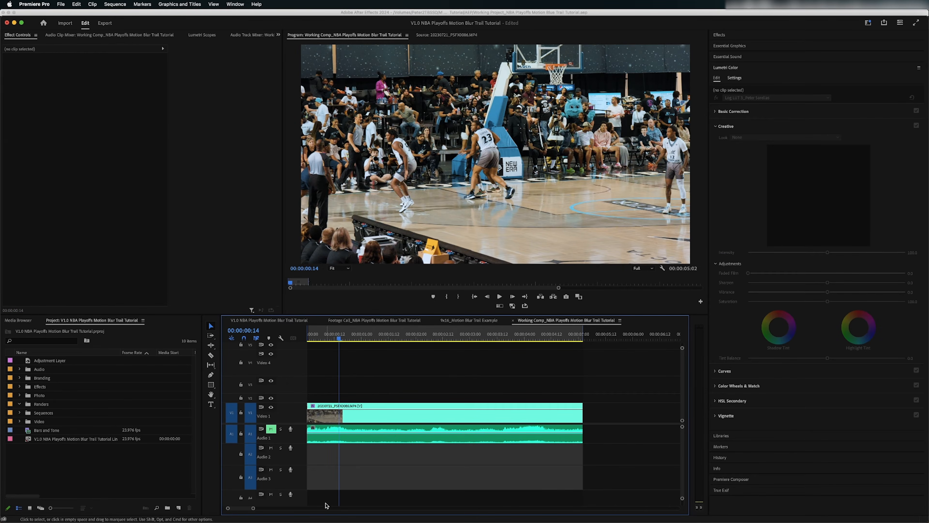
- Switch to After Effects and preview the rendered basketball clip in the Shot Selection composition
key("super+Tab")
left_click(315, 401)
key("n")
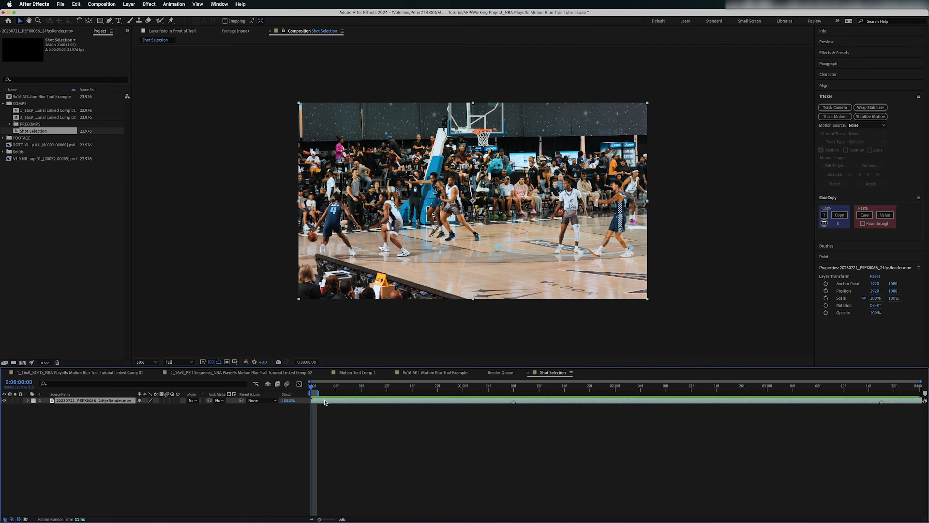
key("space")
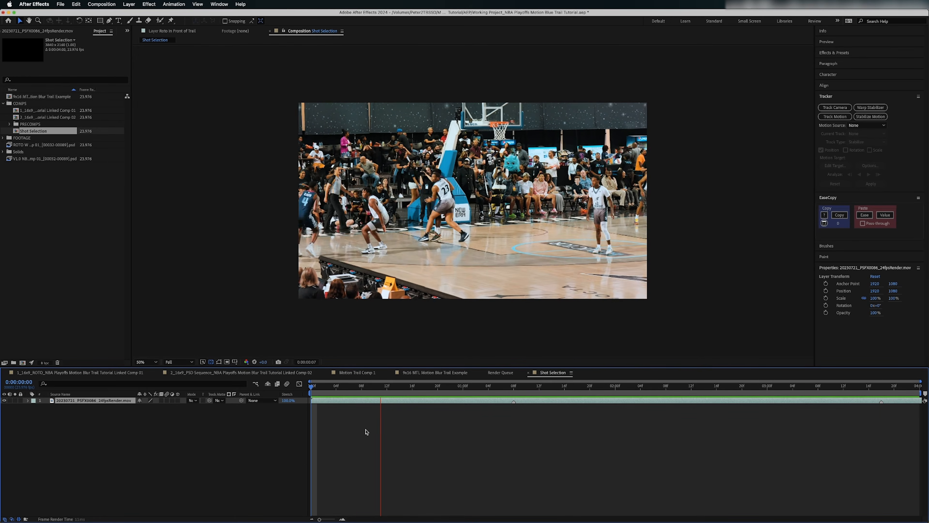
left_click(366, 432)
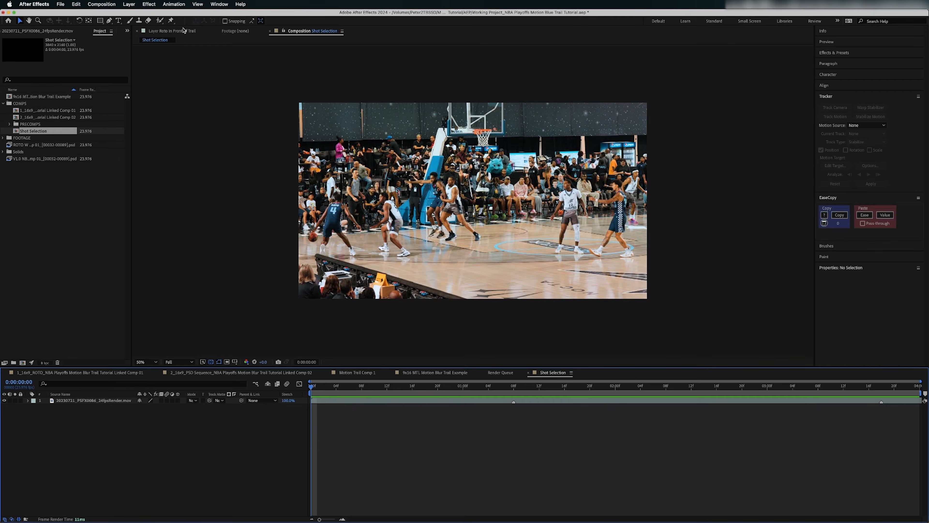
- Switch the workspace layout to Effects
left_click(220, 5)
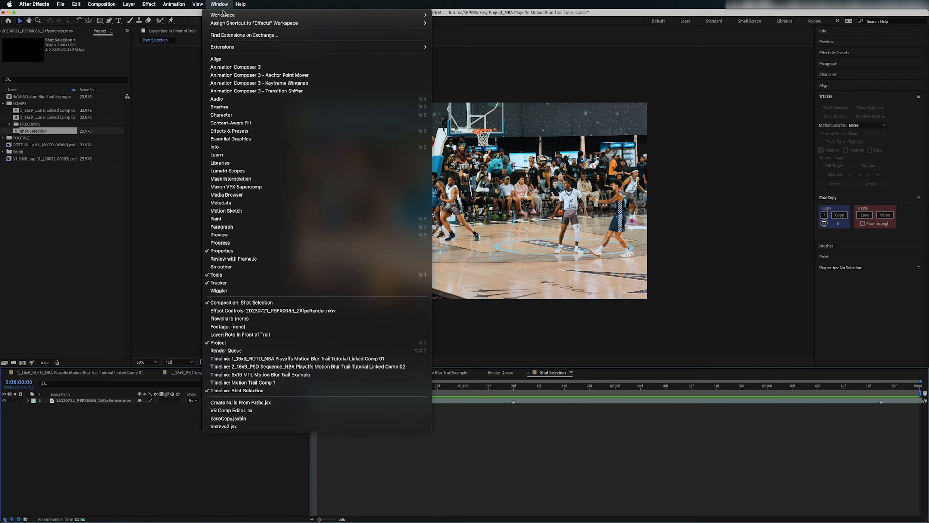
mouse_move(403, 15)
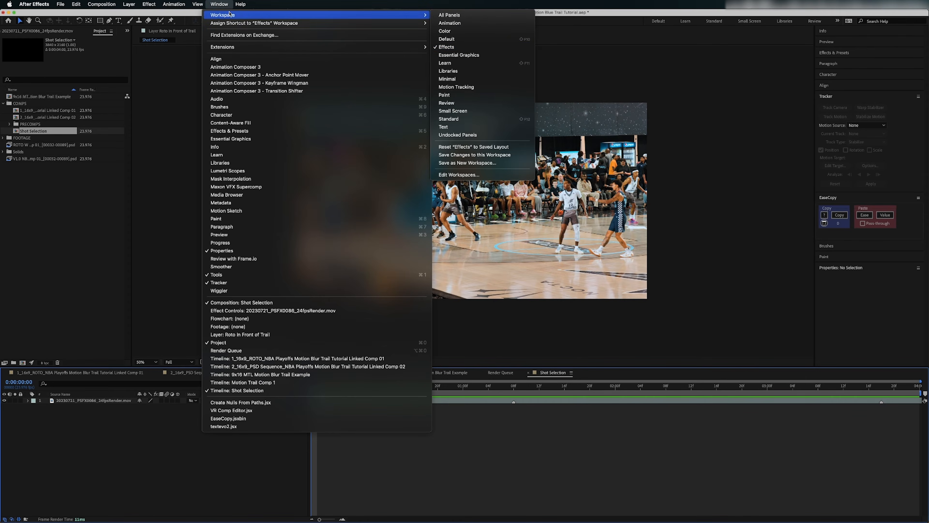
left_click(461, 51)
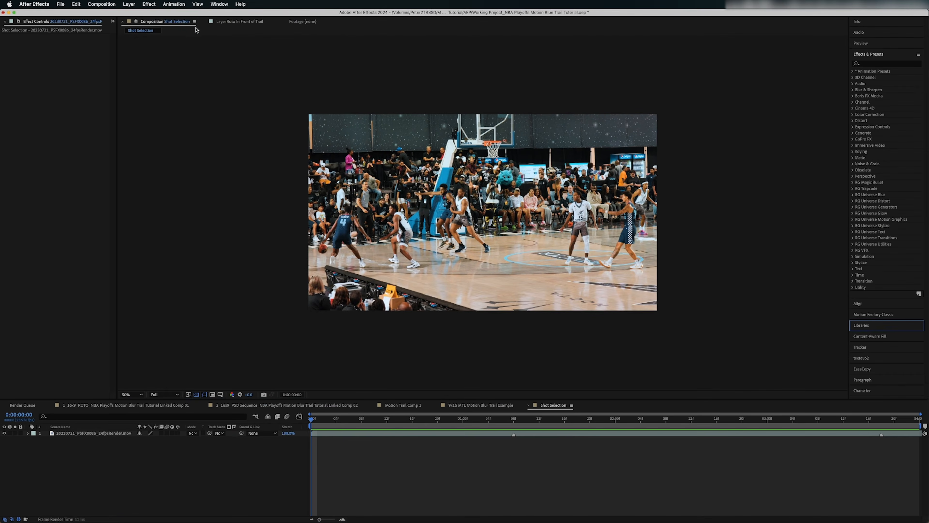
- Switch the workspace to a layout that shows the editing tools, the project items and the tracker
left_click(219, 4)
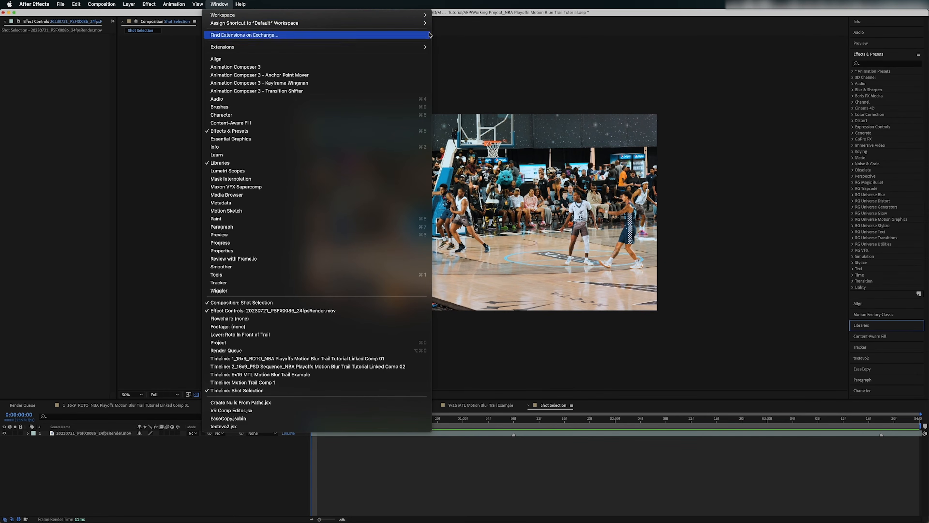
mouse_move(410, 15)
left_click(454, 47)
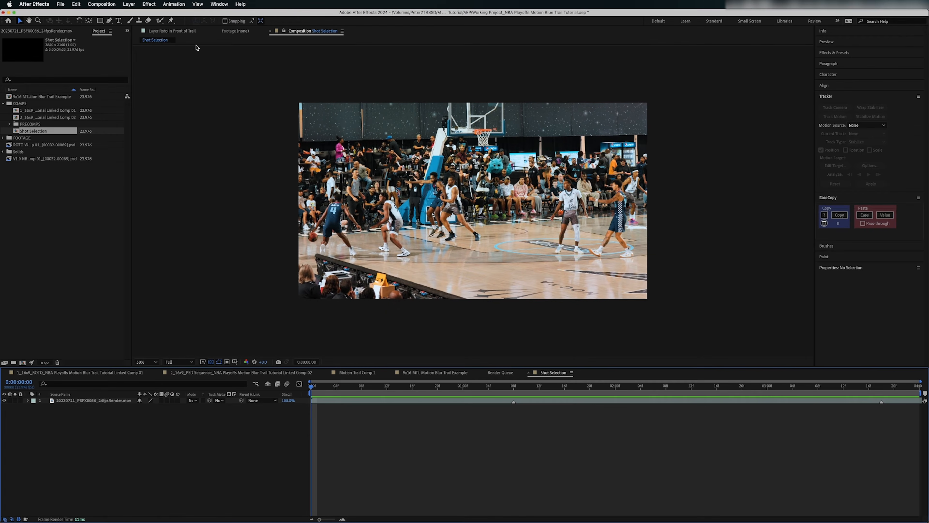
- Activate the Roto Brush tool and open the basketball clip of the Shot Selection composition in its own layer view
left_click(161, 21)
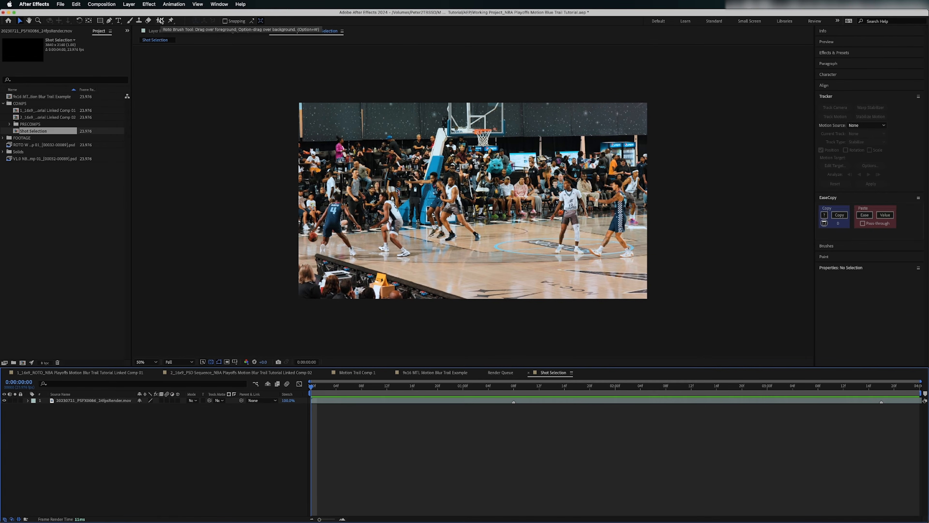
left_click(321, 401)
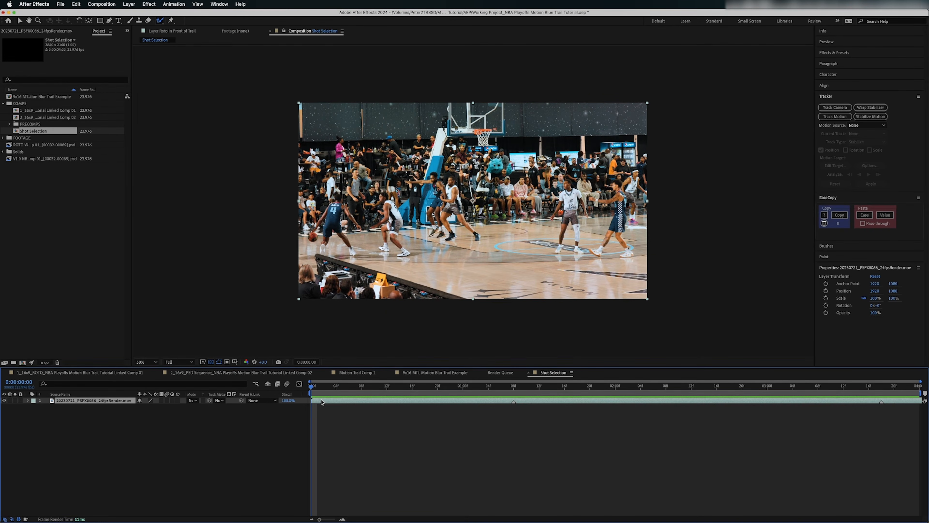
double_click(320, 401)
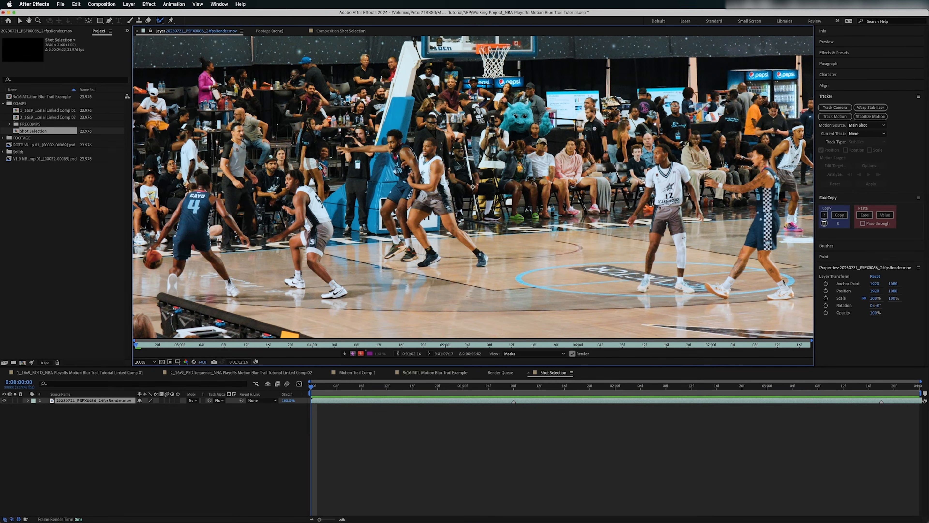
- Paint a Roto Brush foreground selection over the number 4 player in the dark jersey and the ball
scroll(472, 186, "up", 2)
scroll(473, 187, "down", 2)
scroll(473, 187, "up", 1)
left_click_drag(472, 187, 865, 129)
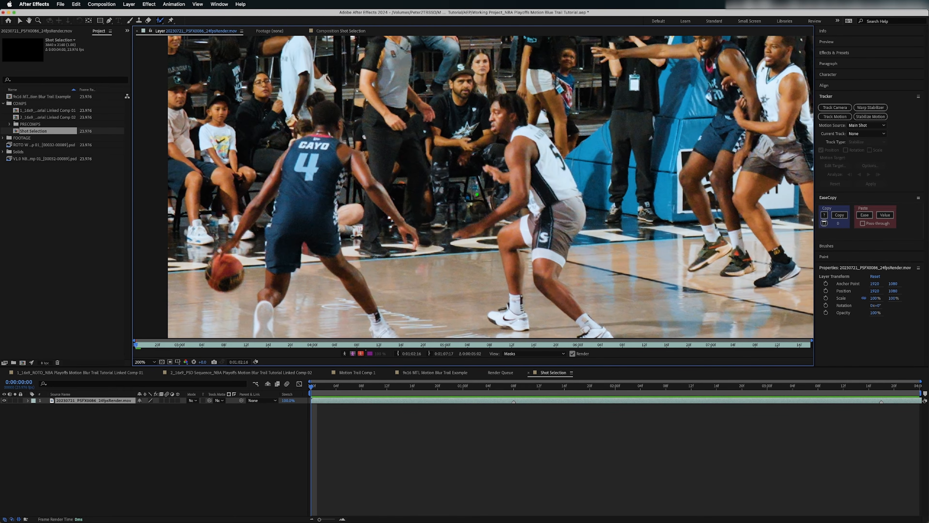
left_click_drag(477, 194, 495, 165)
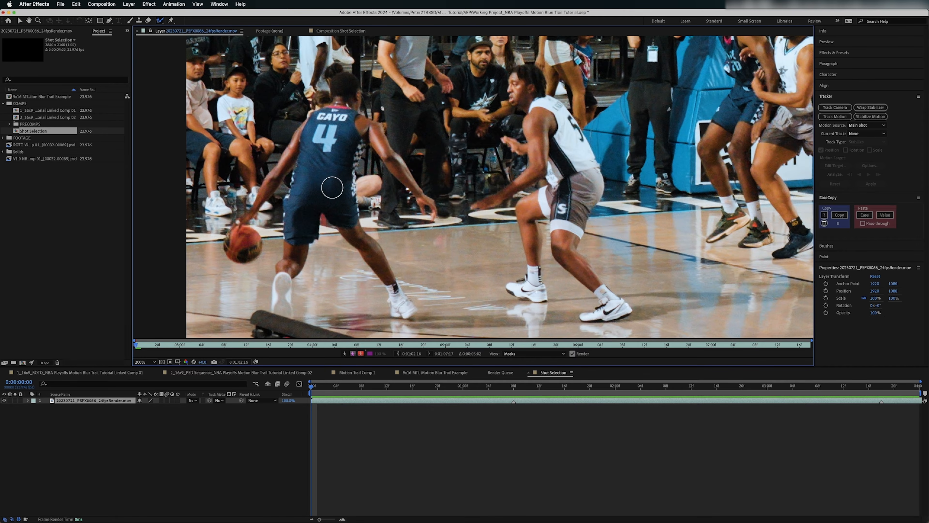
mouse_move(329, 159)
left_mouse_down()
mouse_move(338, 119)
mouse_move(328, 155)
mouse_move(328, 124)
mouse_move(318, 174)
mouse_move(316, 123)
mouse_move(282, 308)
mouse_move(332, 195)
mouse_move(401, 308)
mouse_move(366, 124)
mouse_move(419, 196)
left_mouse_up()
mouse_move(388, 147)
left_mouse_down()
mouse_move(344, 121)
mouse_move(287, 146)
mouse_move(242, 237)
left_mouse_up()
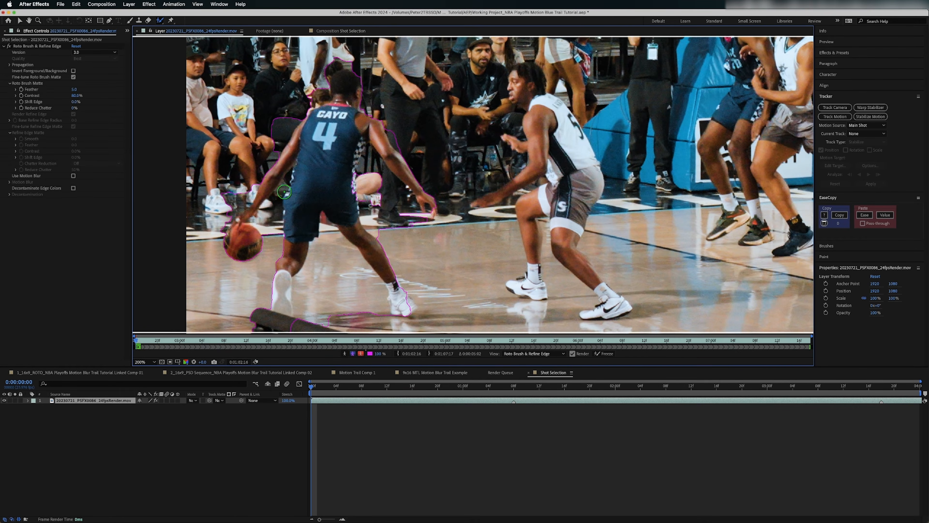
- Subtract the background between the number 4 player's free arm and torso, and add the checkered jersey side back to the selection
scroll(284, 192, "up", 2)
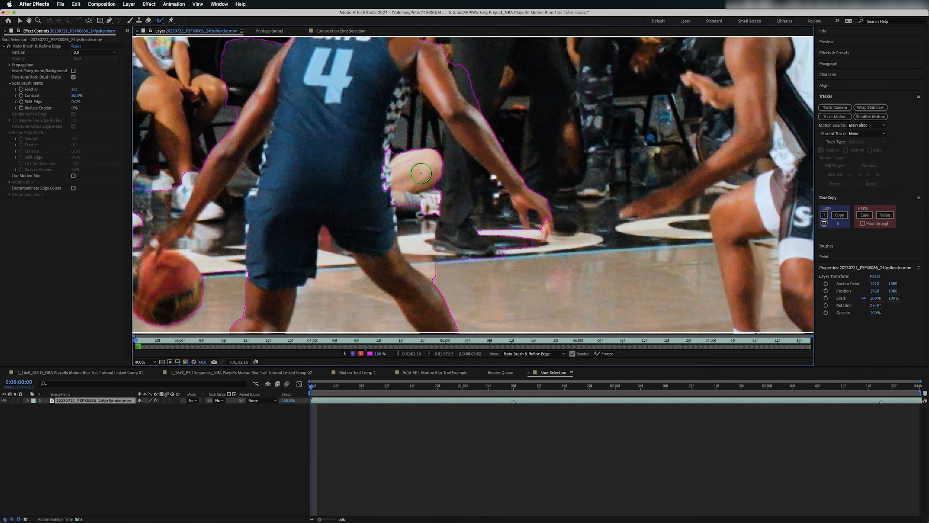
mouse_move(427, 138)
left_mouse_down()
mouse_move(471, 217)
mouse_move(459, 230)
mouse_move(452, 221)
mouse_move(474, 264)
mouse_move(464, 267)
mouse_move(428, 226)
mouse_move(434, 139)
mouse_move(505, 249)
left_mouse_up()
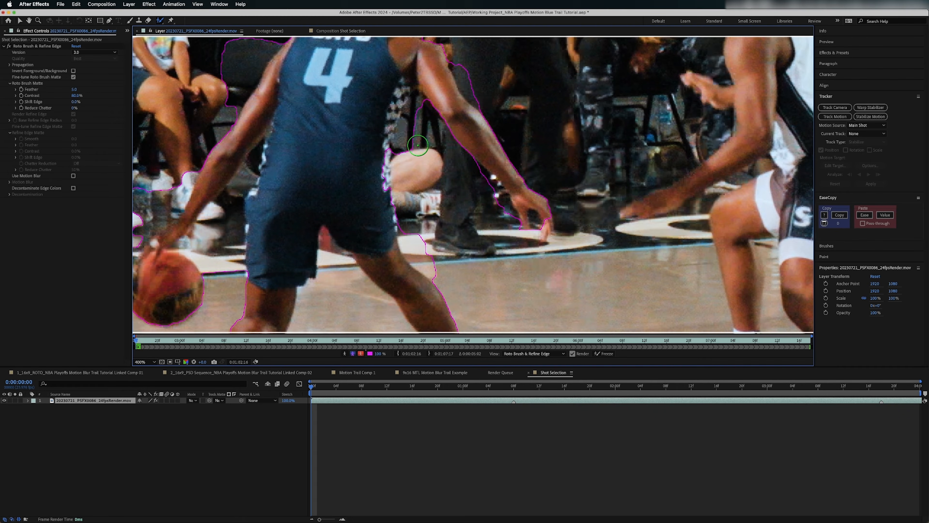
left_click_drag(417, 112, 402, 184)
left_click_drag(429, 267, 409, 221)
left_click_drag(403, 89, 392, 117)
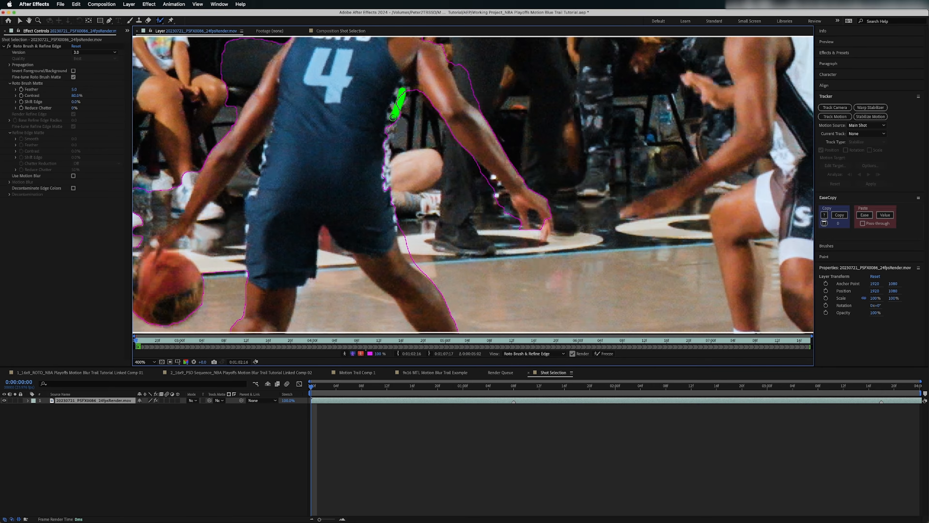
- Refine the Roto Brush selection in the gap between the player's dribbling arm and the side of the jersey
left_click_drag(353, 135, 318, 257)
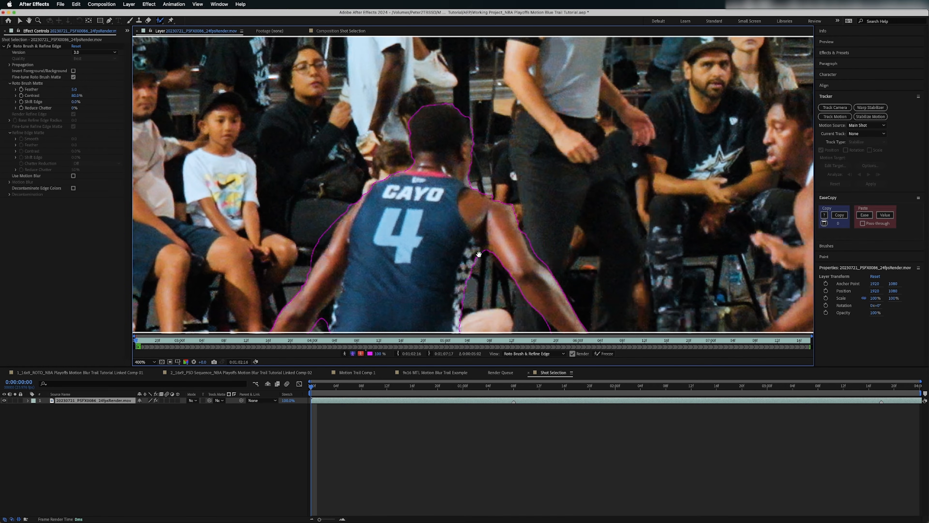
scroll(479, 255, "down", 5)
scroll(478, 254, "left", 2)
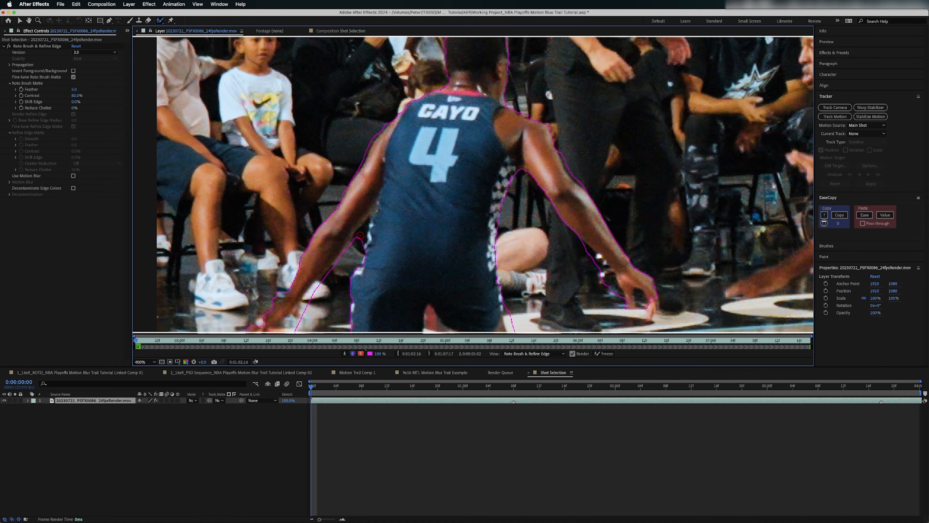
left_click_drag(372, 260, 426, 175)
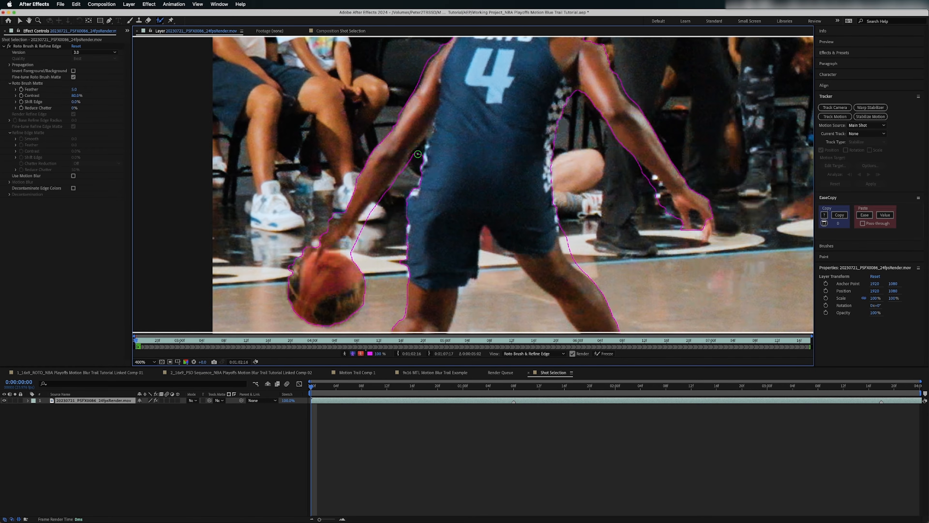
left_click_drag(420, 151, 414, 159)
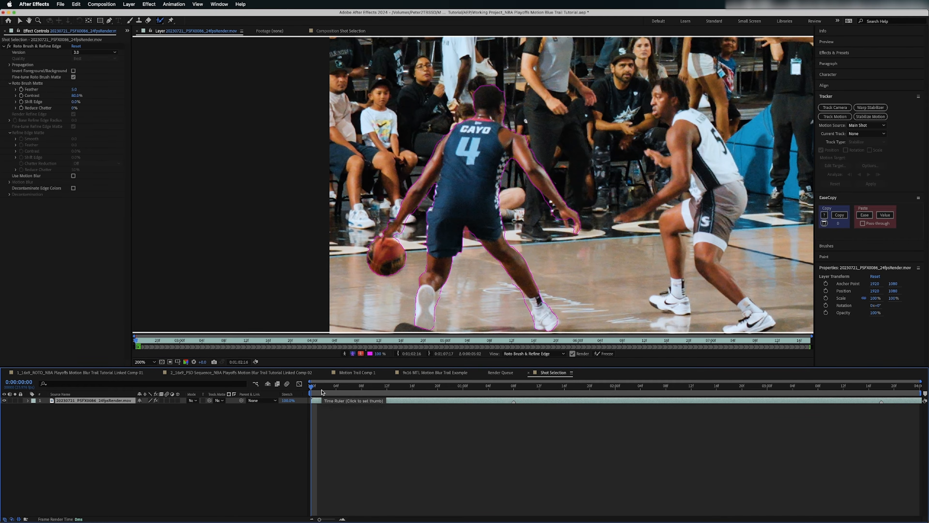
- Propagate the Roto Brush selection by checking the first frames one by one and playing the clip from its start
key("Page_Down")
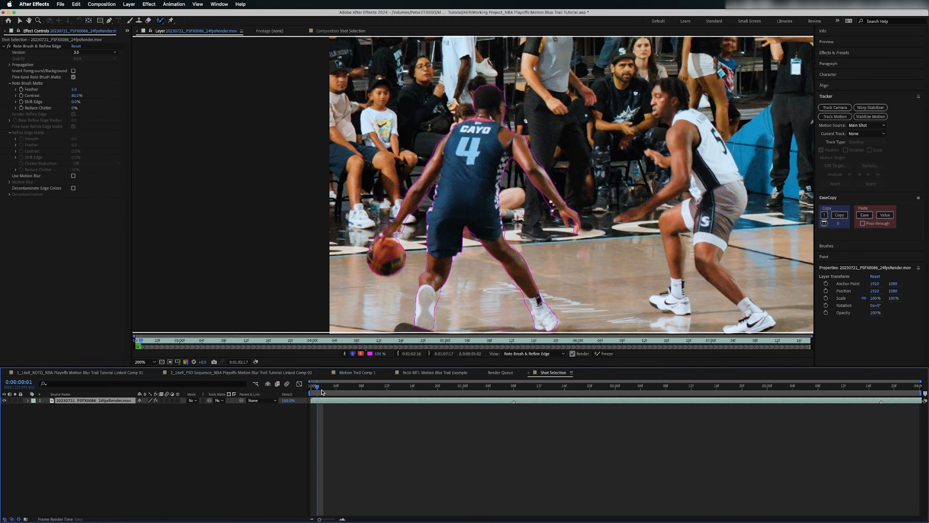
left_click(335, 406)
left_click_drag(484, 280, 457, 250)
key("Page_Down")
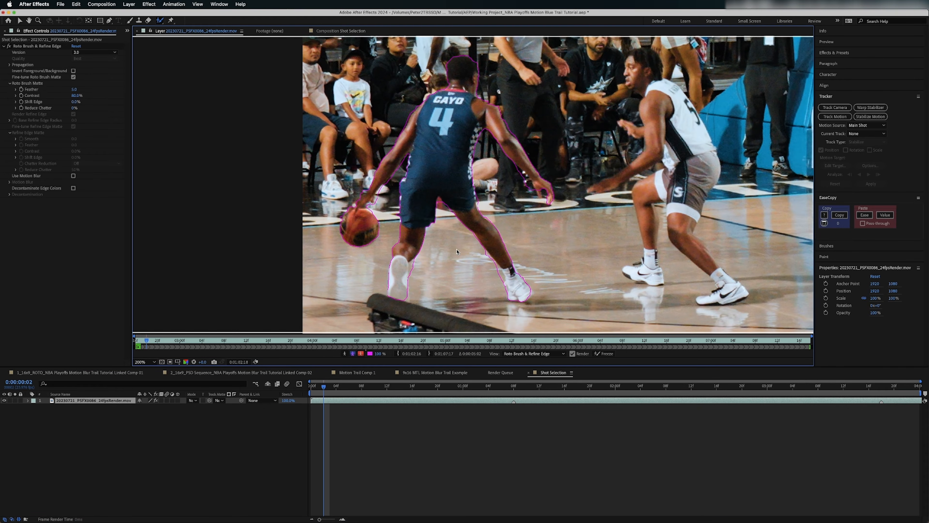
left_click(335, 403)
key("Home")
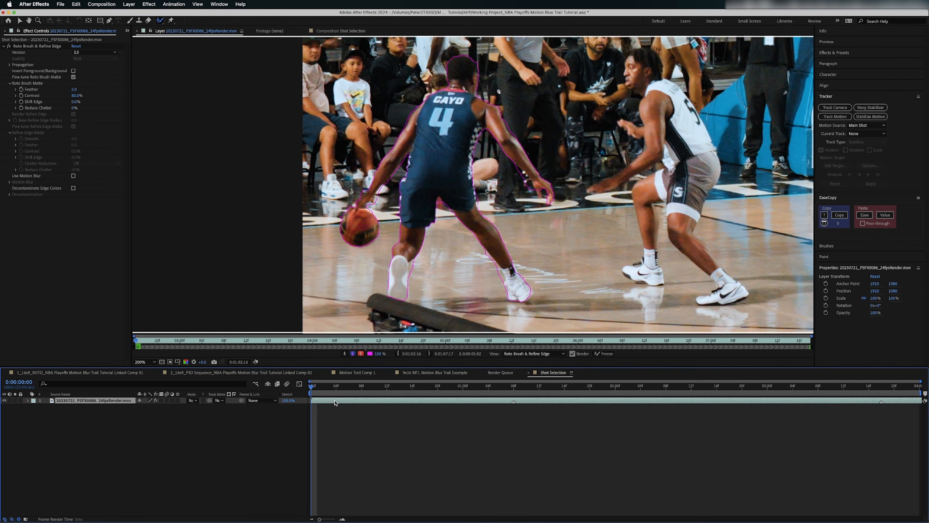
key("space")
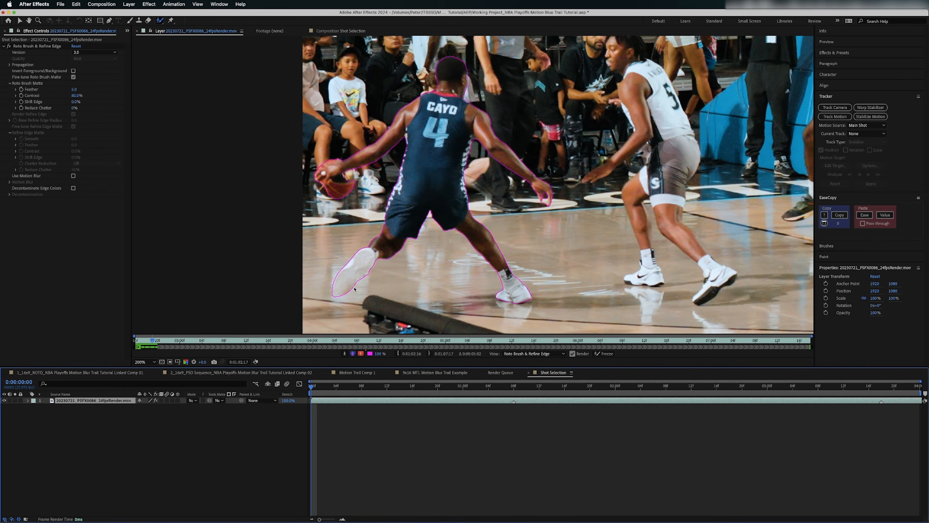
key("space")
- At 0:00:00:03, add the basketball to the Roto Brush selection and subtract the background around it
left_click_drag(348, 387, 329, 388)
left_click_drag(378, 265, 423, 274)
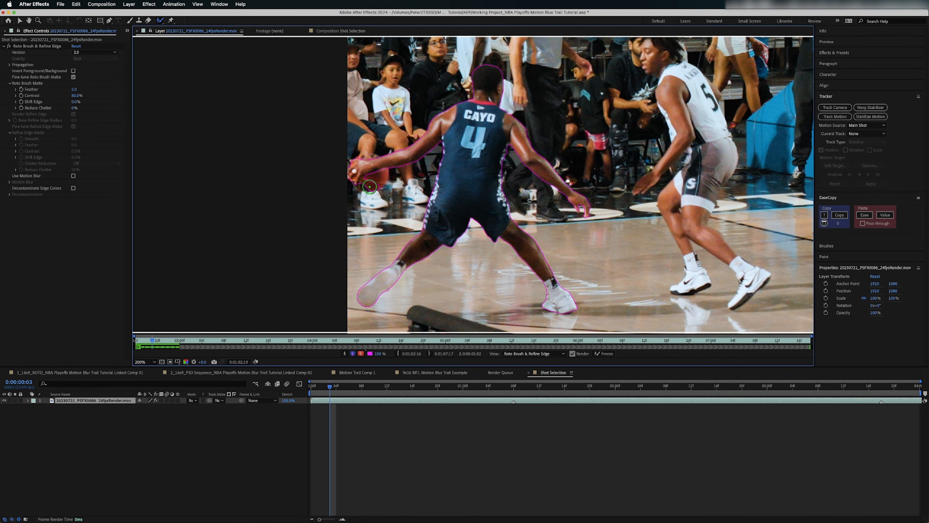
left_click_drag(373, 175, 375, 174)
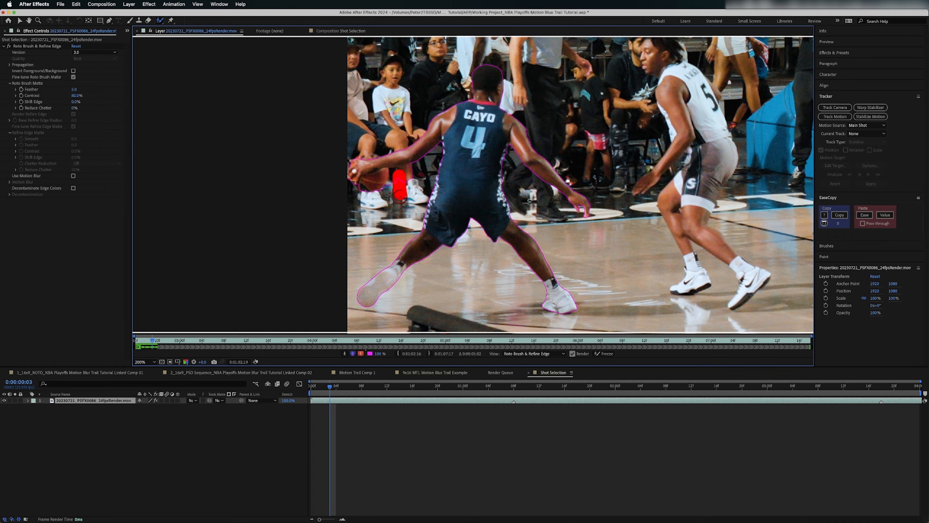
left_click_drag(368, 160, 351, 146)
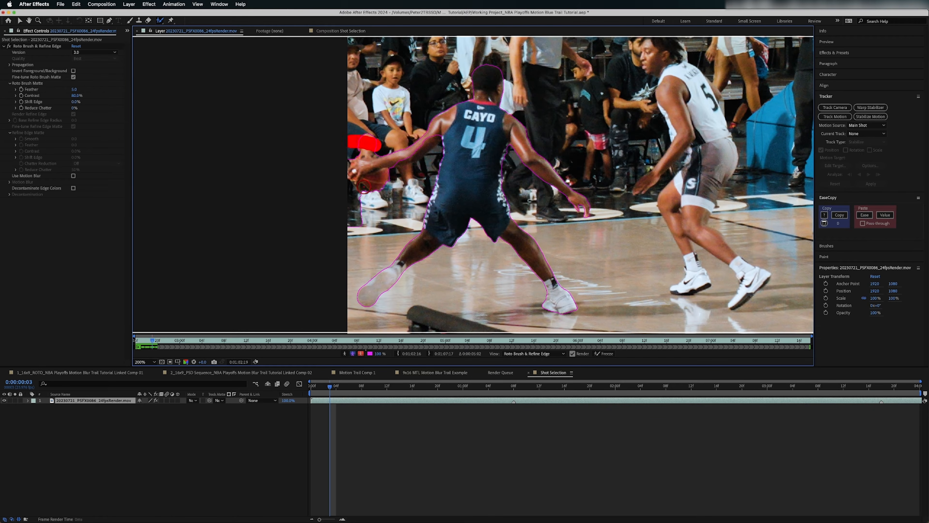
left_click_drag(360, 199, 347, 195)
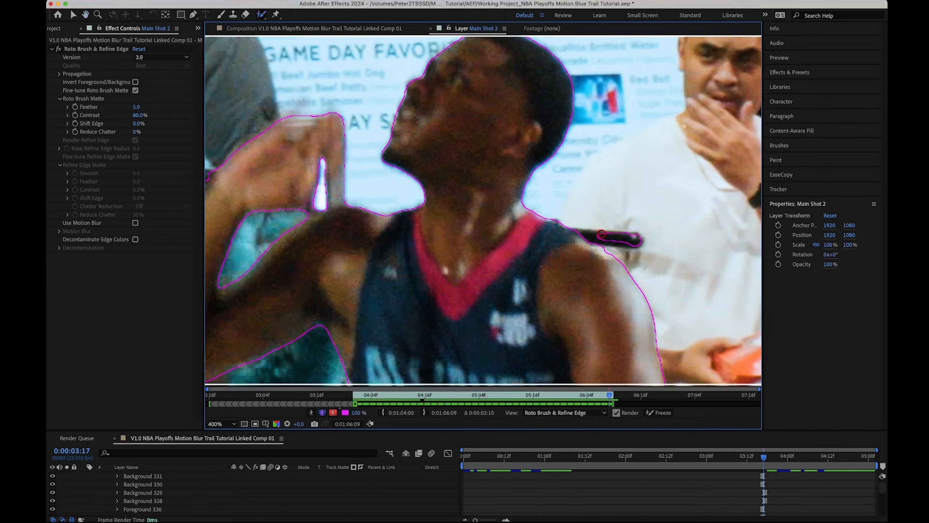
- Subtract the black rail beside the player's shoulder at 0:00:03:17, and save and freeze the Roto Brush selection of Main Shot 2
mouse_move(601, 234)
left_mouse_down()
mouse_move(653, 240)
mouse_move(589, 238)
left_mouse_up()
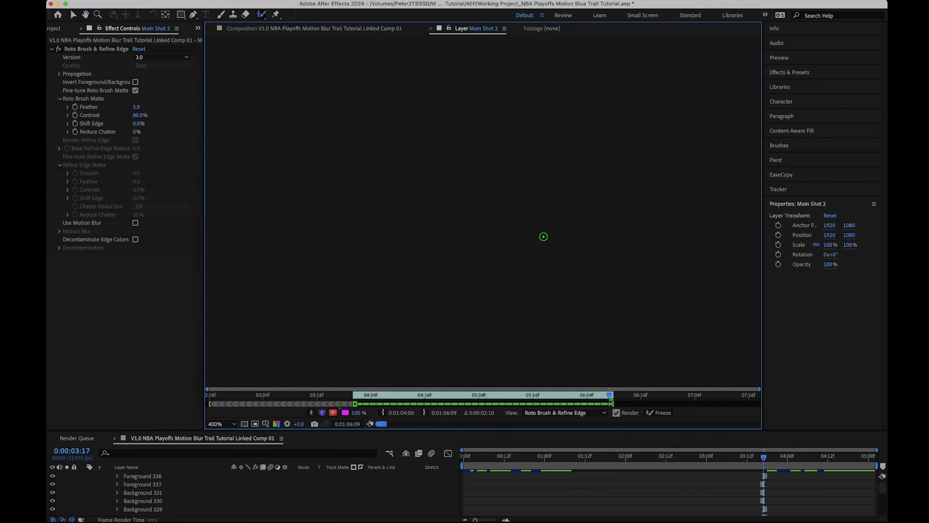
key("Page_Down")
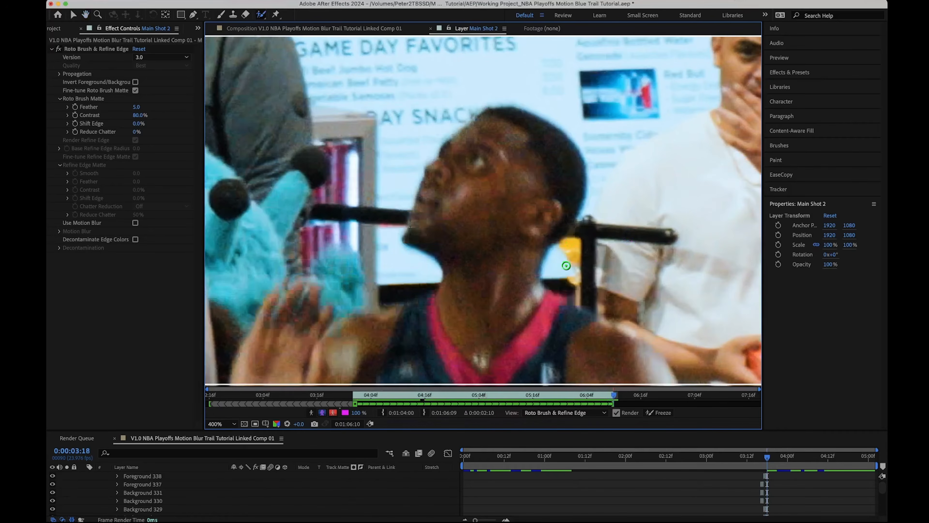
key("e")
key("super+s")
left_click(657, 412)
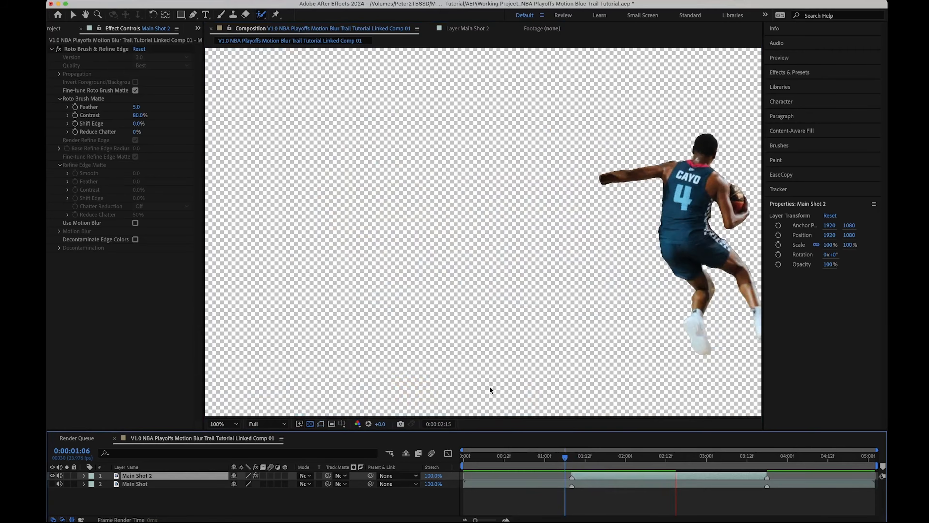
- Set the preview resolution to Half and play the cut-out player from 0:00:01:08
key("space")
key("comma")
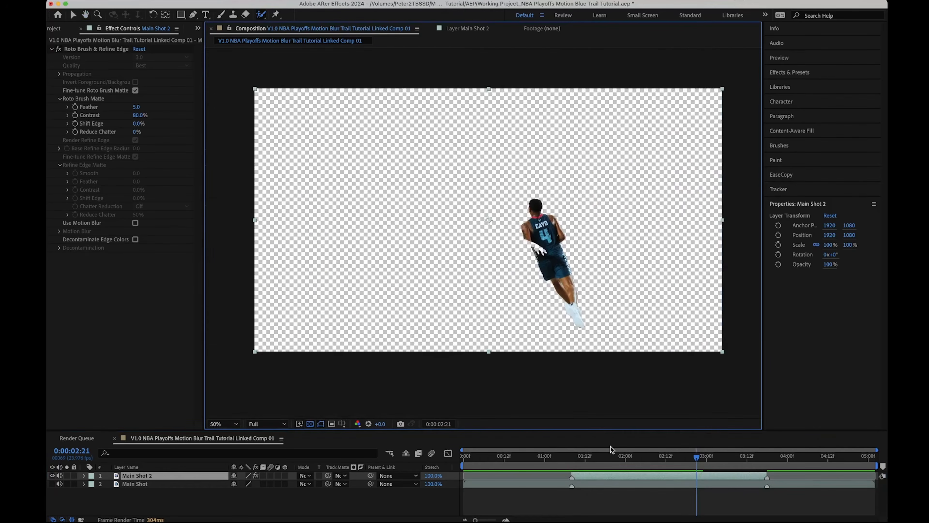
left_click(574, 460)
left_click(266, 423)
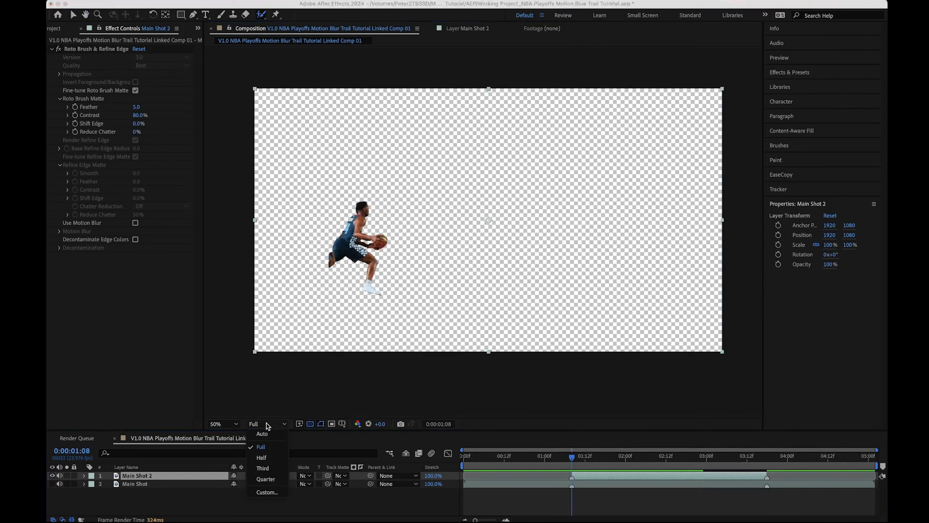
left_click(272, 459)
key("space")
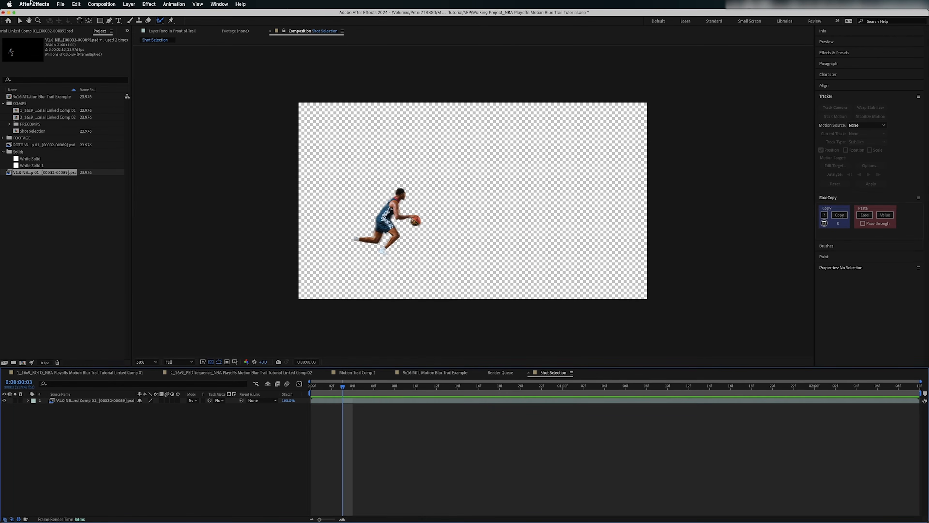
- Add the Shot Selection composition with the cut-out player to the render queue
left_click(61, 4)
mouse_move(116, 130)
left_click(191, 138)
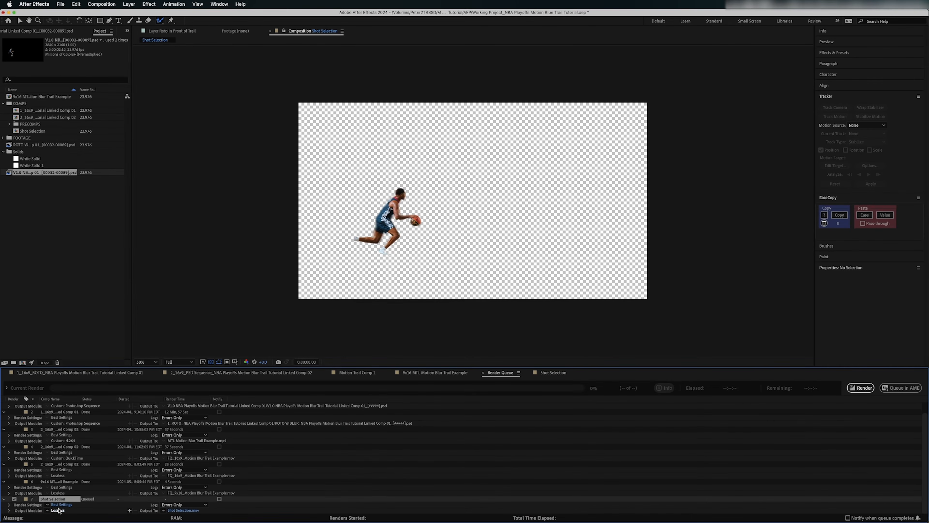
- Set the queued Shot Selection's output module to the Photoshop Sequence format with RGB + Alpha channels
left_click(59, 510)
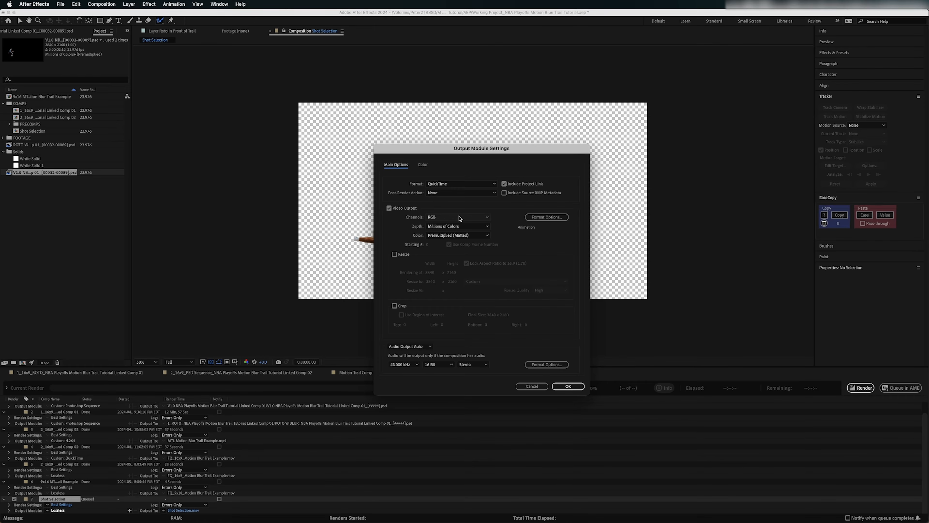
left_click(474, 183)
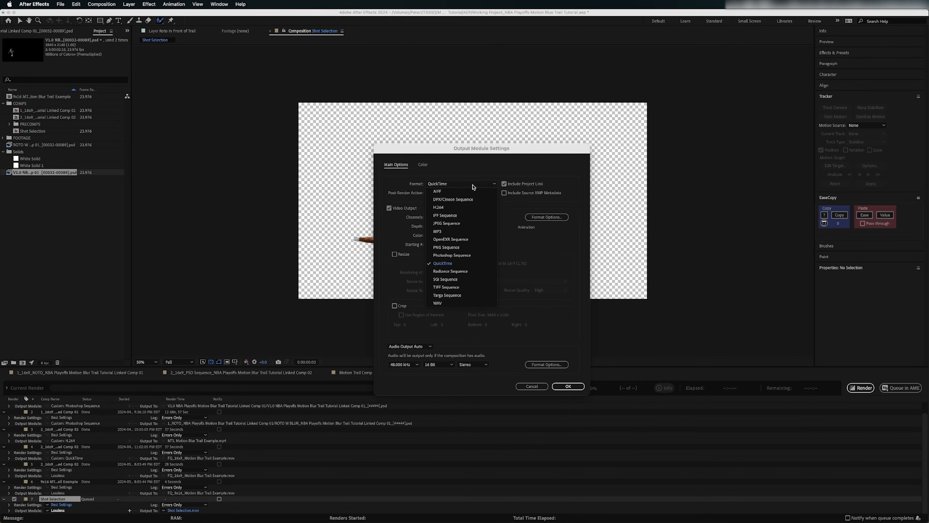
left_click(454, 255)
left_click(452, 218)
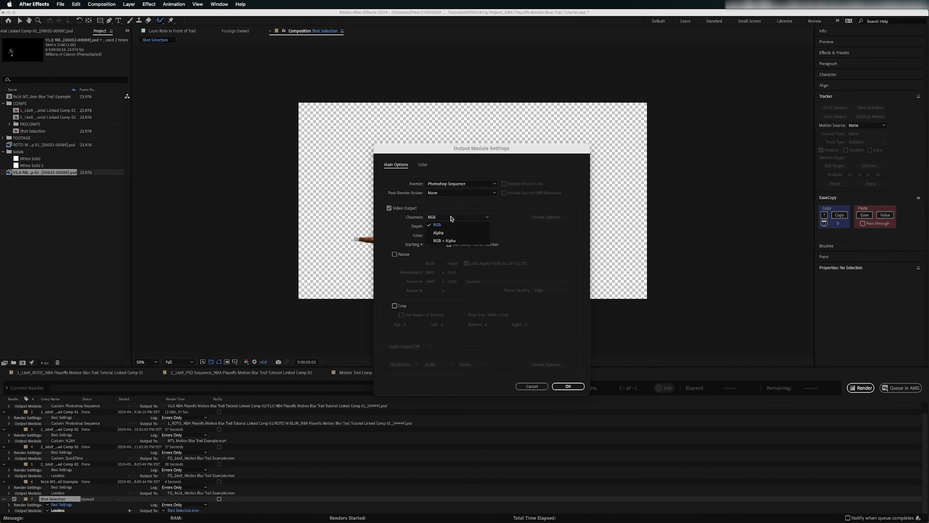
left_click(453, 241)
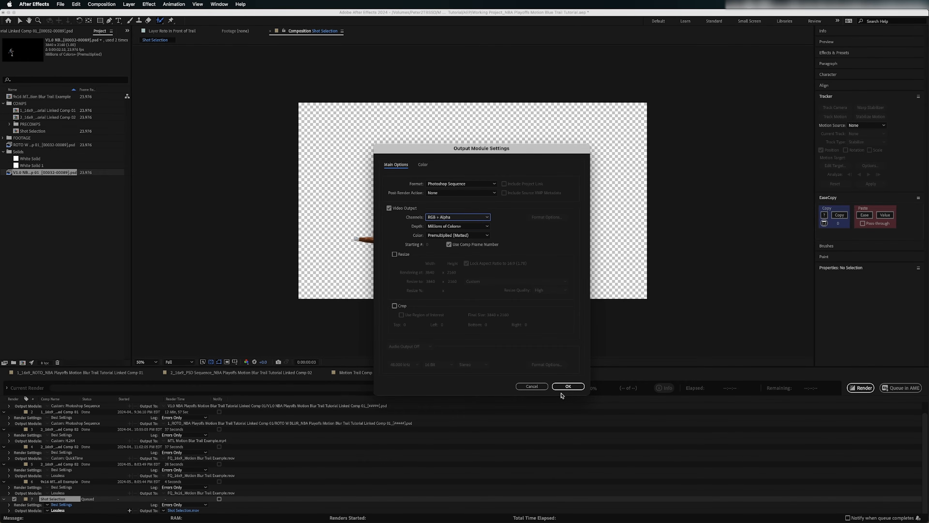
left_click(568, 386)
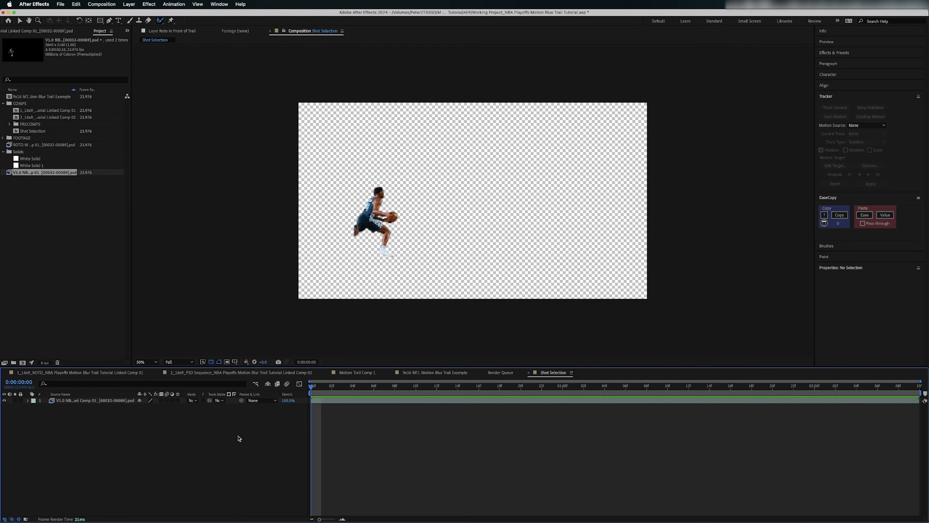
key("super+i")
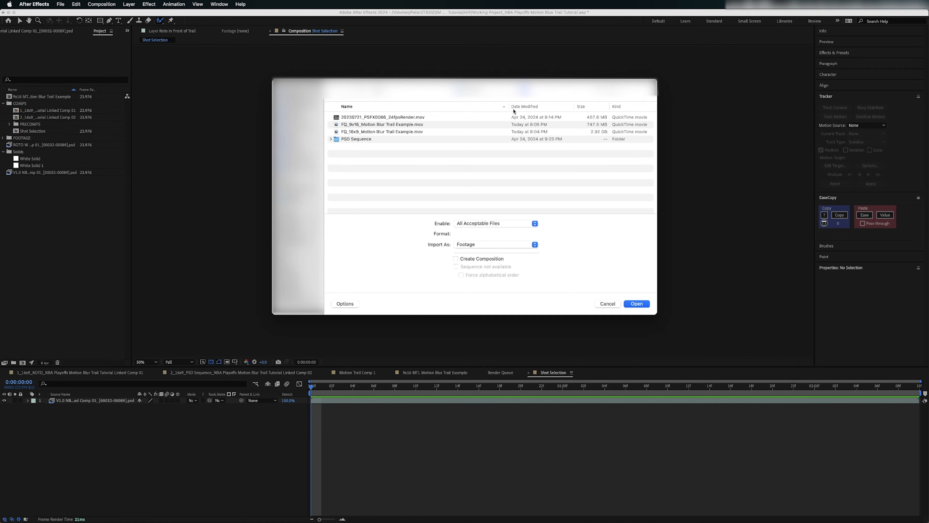
left_click(367, 140)
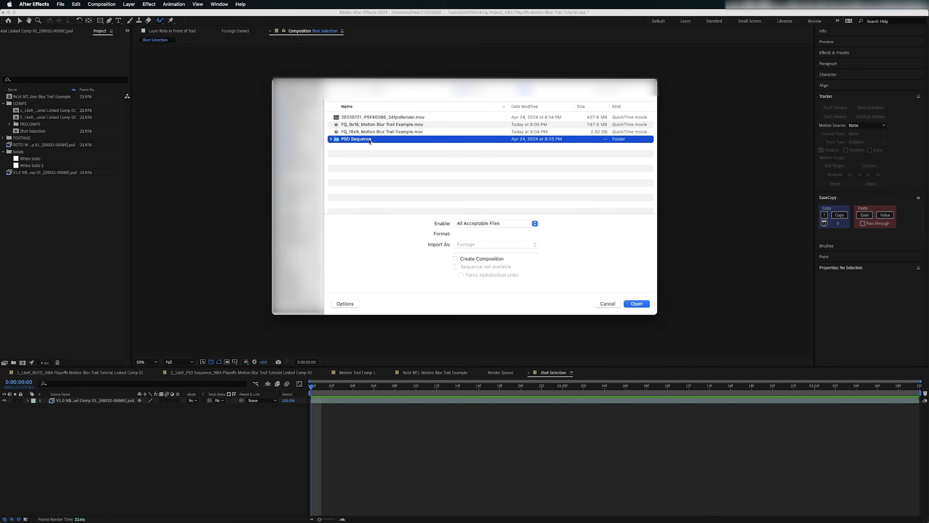
double_click(369, 140)
left_click(366, 125)
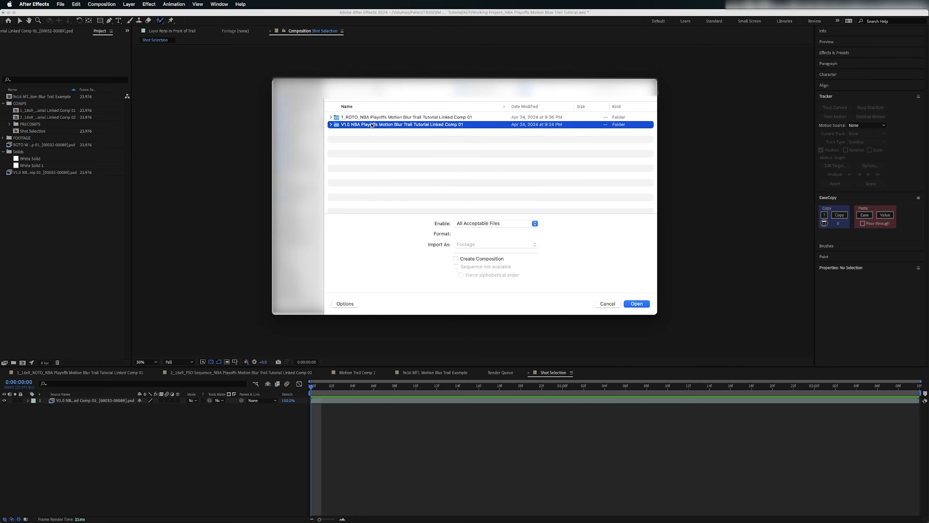
double_click(376, 125)
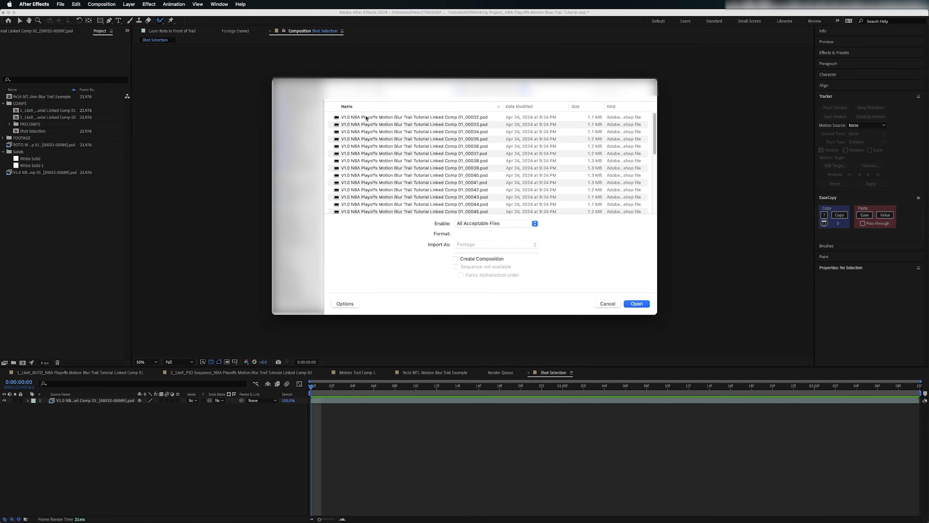
left_click(366, 118)
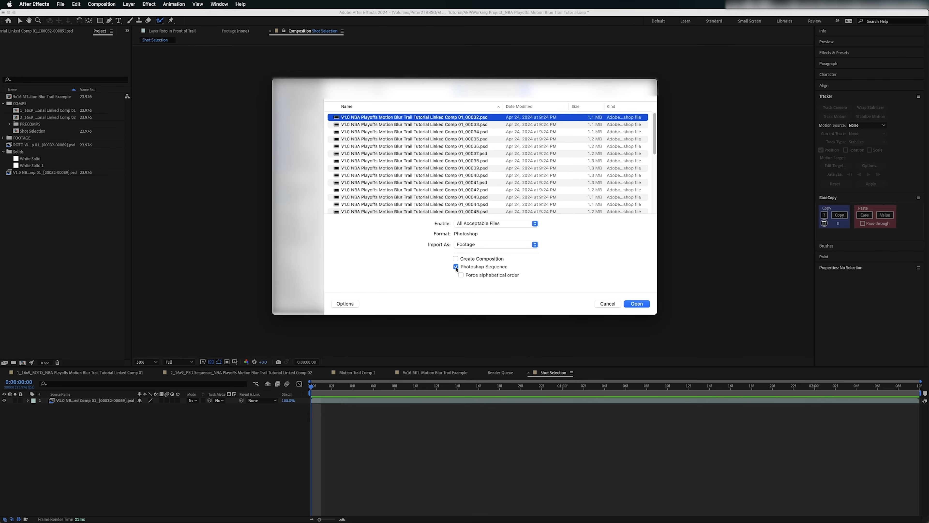
left_click(614, 306)
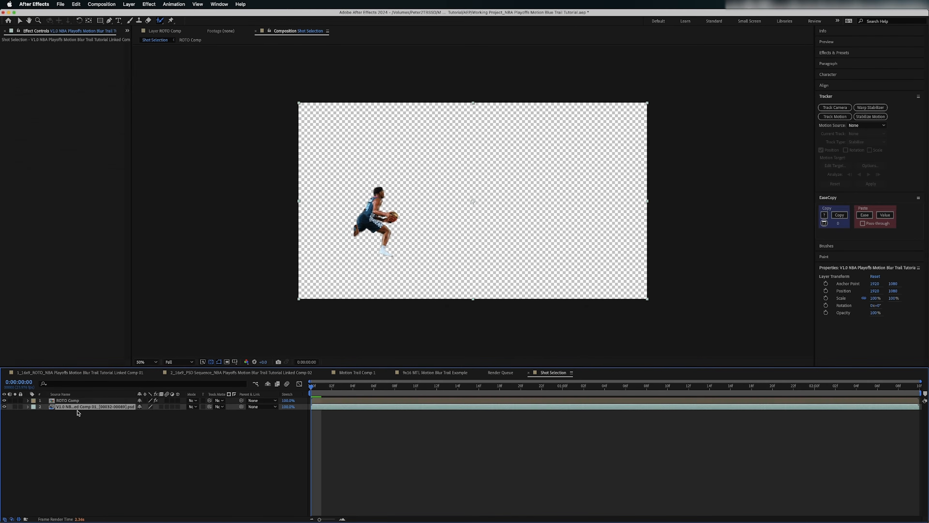
- Examine the ROTO Comp and V1.0 PSD sequence layers in Shot Selection, advancing the playhead to 0:00:00:03
left_click(77, 402)
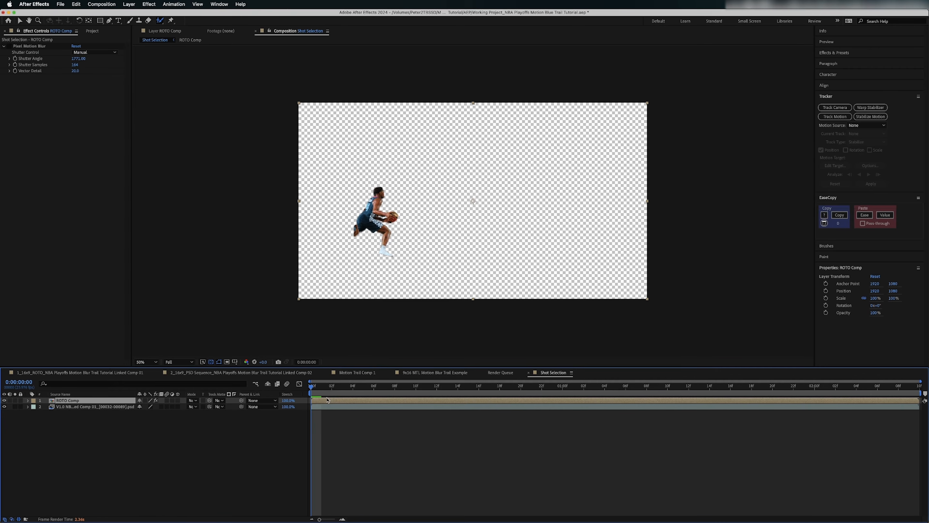
key("space")
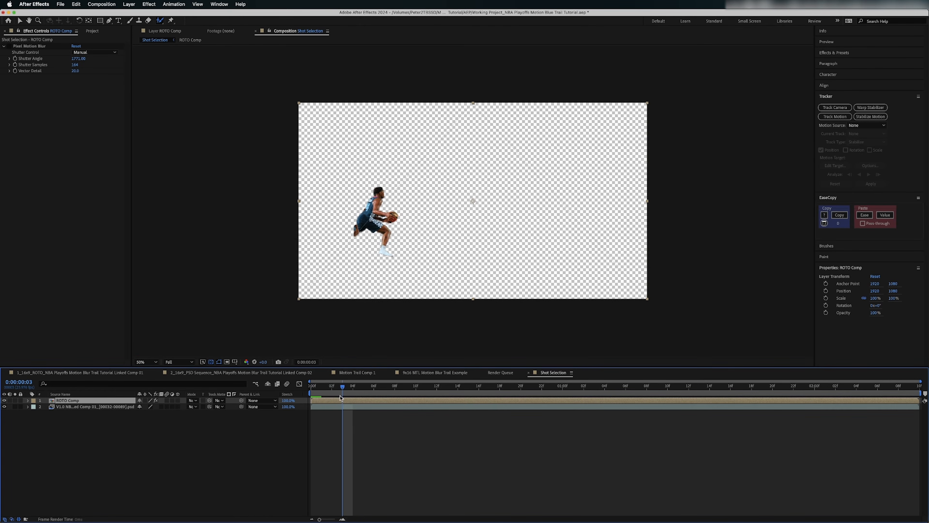
left_click(331, 409)
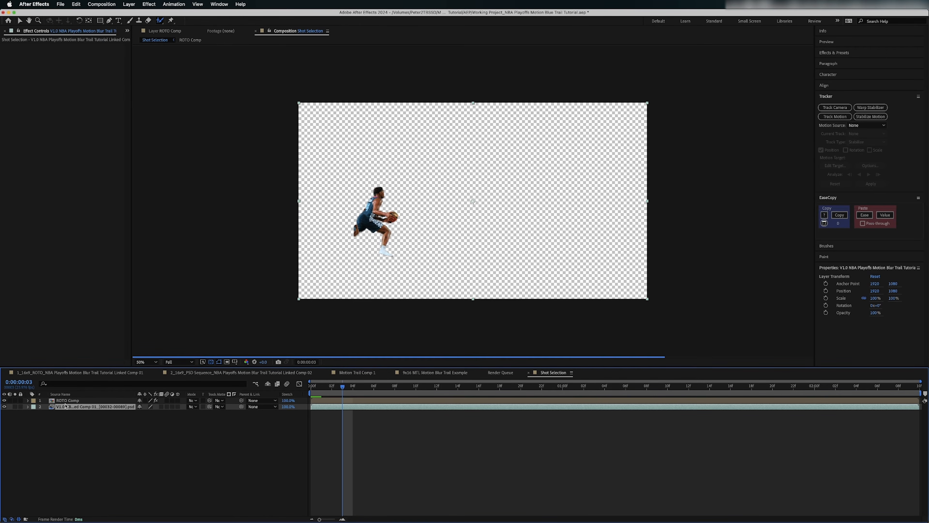
left_click(71, 414)
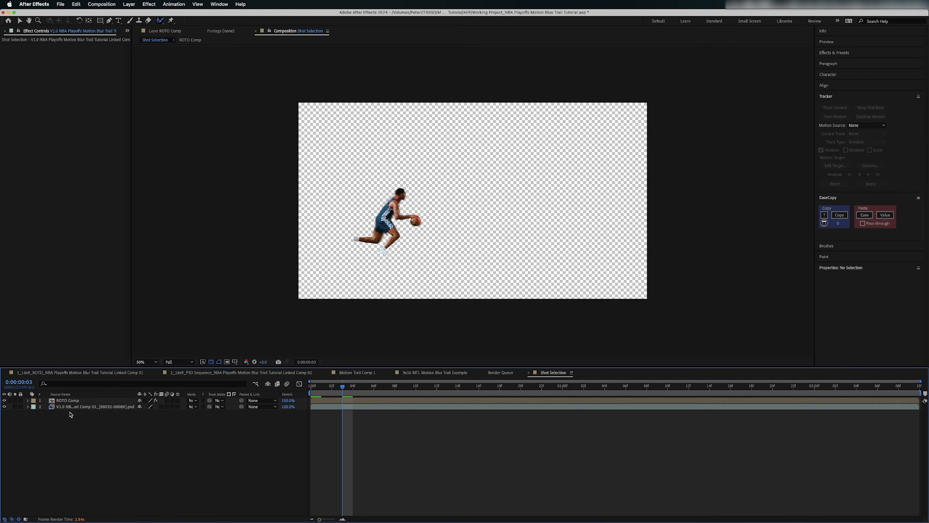
left_click(71, 407)
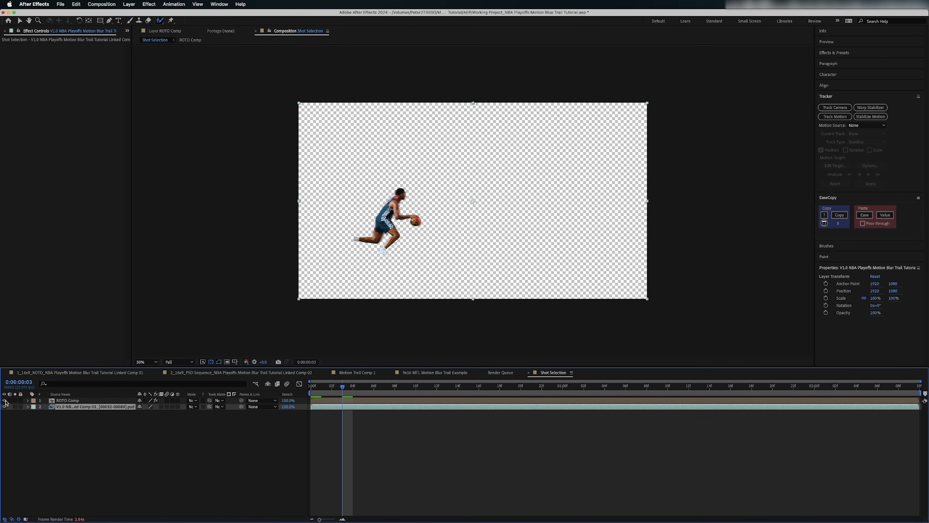
- Toggle the visibility of both layers to compare them, and leave only ROTO Comp shown with the V1.0 PSD sequence hidden
left_click(4, 400)
left_click(327, 400)
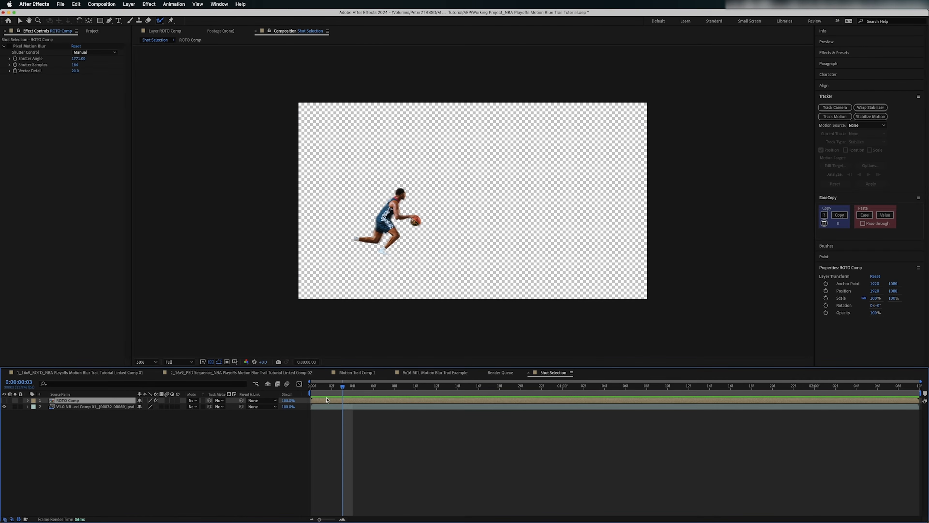
left_click(5, 400)
left_click(4, 400)
key("super+shift+a")
left_click(4, 406)
left_click(4, 406)
left_click(4, 400)
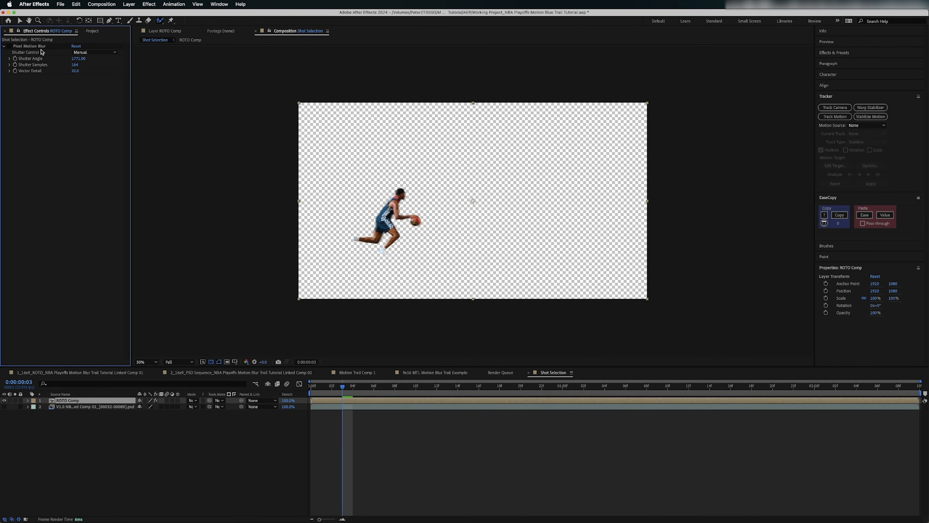
- Duplicate the ROTO Comp layer, hide one copy and place it below the V1.0 PSD sequence layer
left_click(41, 47)
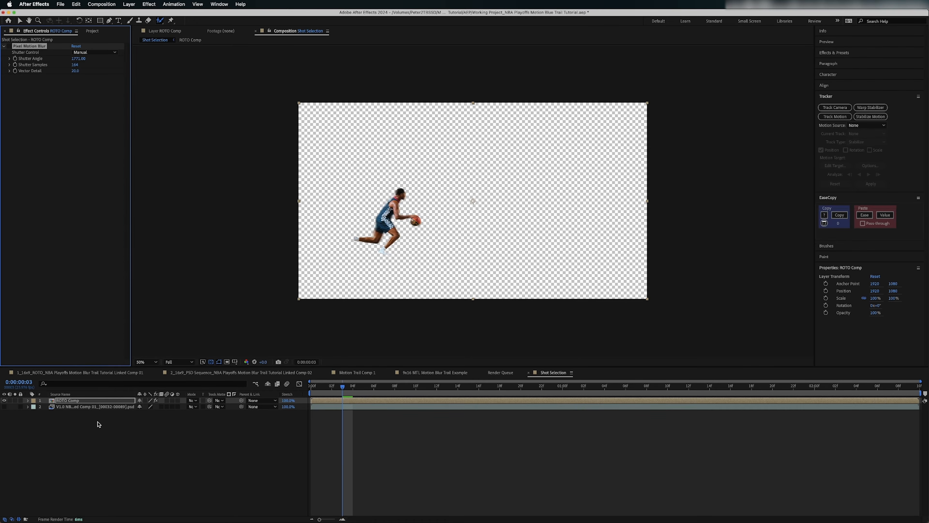
left_click(102, 401)
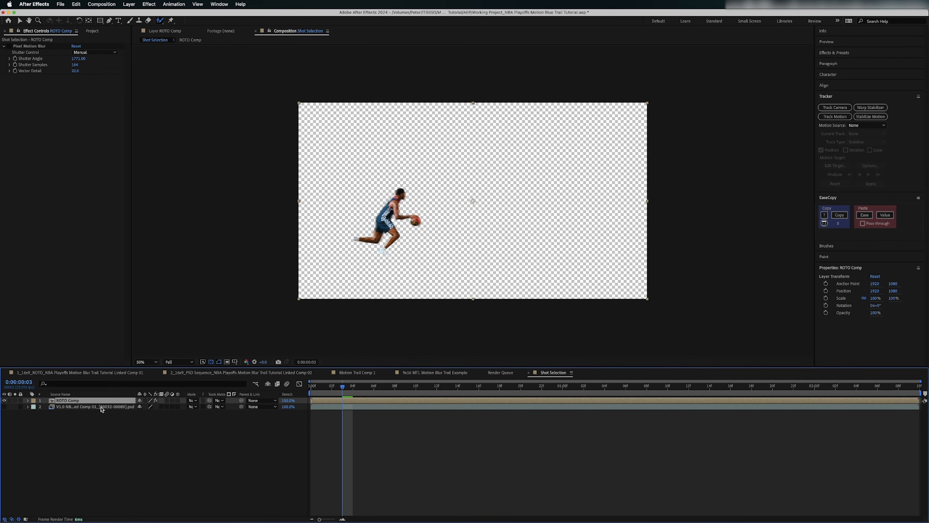
key("super+d")
left_click(80, 428)
left_click(76, 402)
left_click(5, 407)
left_click_drag(65, 407, 68, 418)
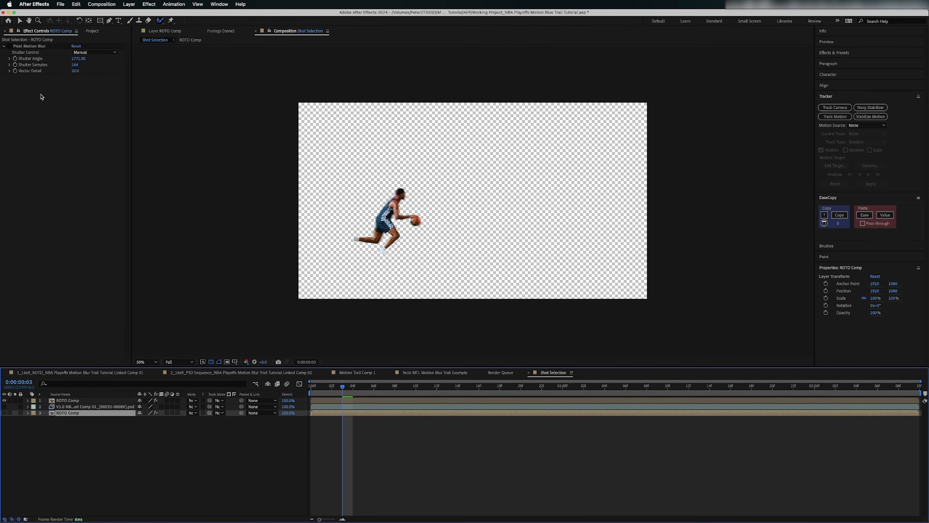
- Remove Pixel Motion Blur from both ROTO Comp layers and return the playhead to the first frame
left_click(39, 46)
key("Delete")
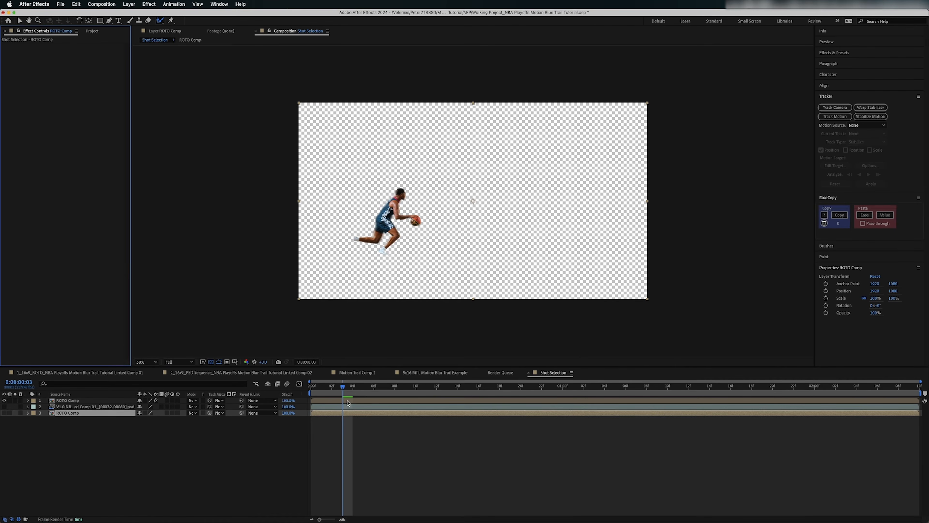
left_click(347, 401)
left_click_drag(339, 390, 275, 408)
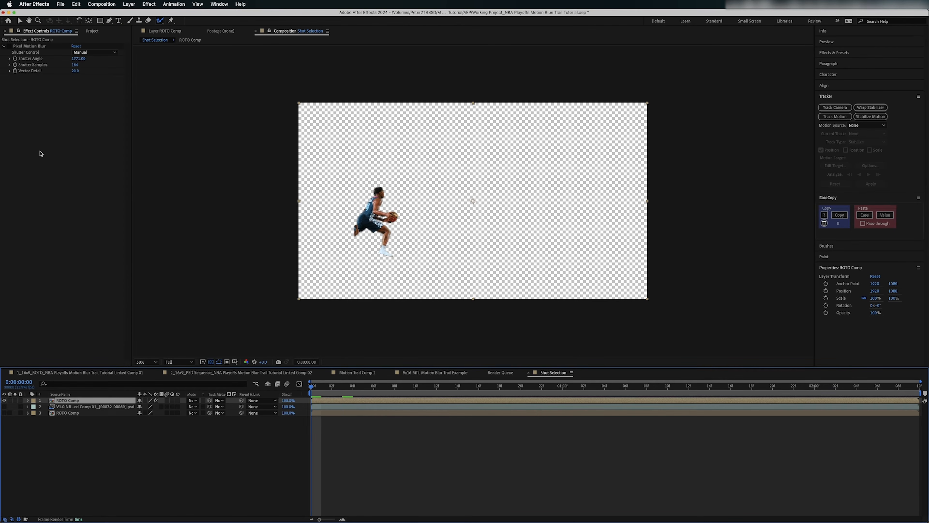
left_click(33, 50)
left_click(79, 52)
left_click(36, 51)
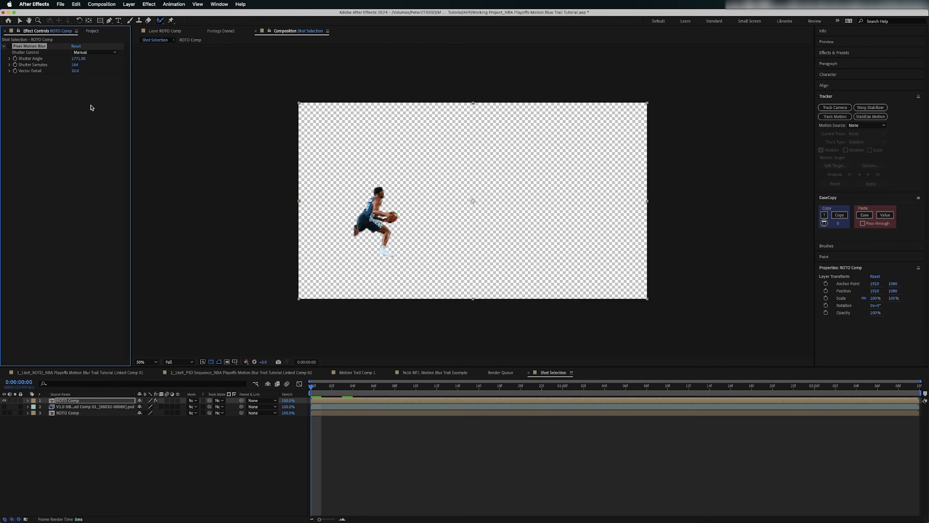
key("Delete")
- Search the effects for "pixel mot" and apply Pixel Motion Blur to the uppermost ROTO Comp layer
left_click(843, 53)
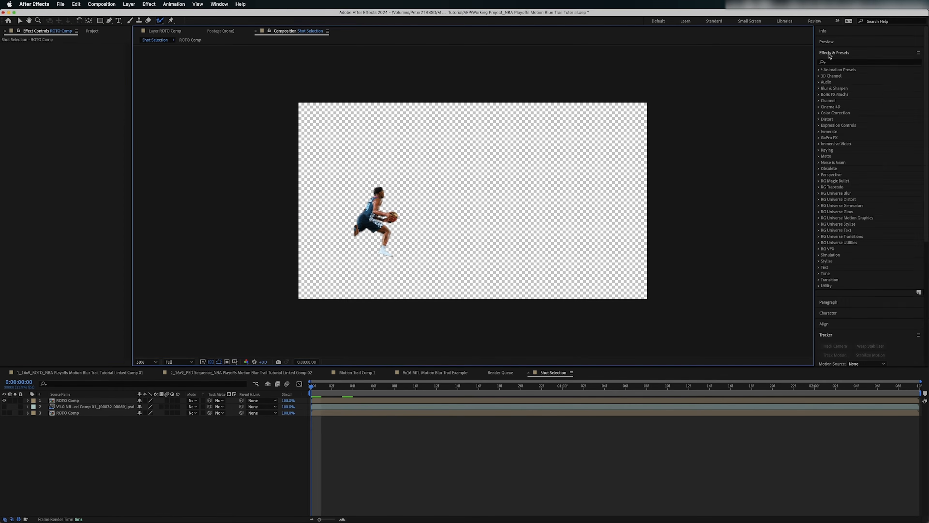
left_click(842, 62)
type("pixel mot")
left_click_drag(849, 75, 316, 400)
- Set Pixel Motion Blur's Shutter Angle to 1612, checking the blur up close on the player at 0:00:00:01
left_click_drag(79, 59, 121, 55)
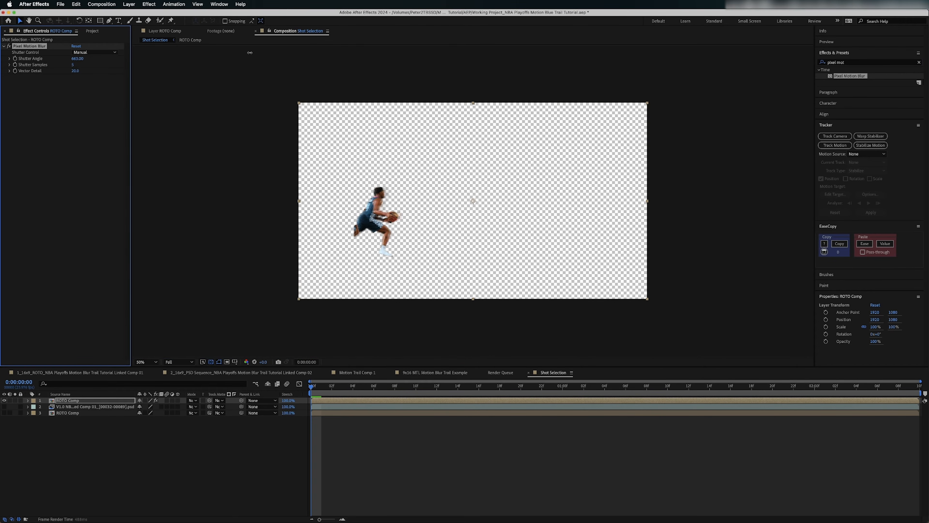
left_click(323, 388)
scroll(341, 254, "up", 1)
left_click_drag(340, 251, 486, 261)
left_click_drag(77, 58, 118, 56)
left_click_drag(308, 55, 77, 60)
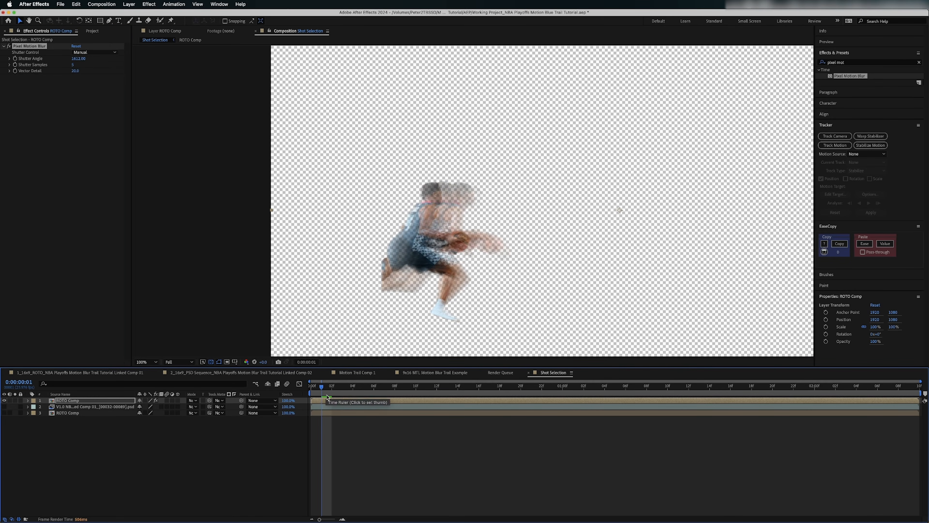
- Compare the player with the blur off and on, and raise Shutter Samples to 76, checking it at 0:00:00:02
left_click(10, 46)
left_click(9, 46)
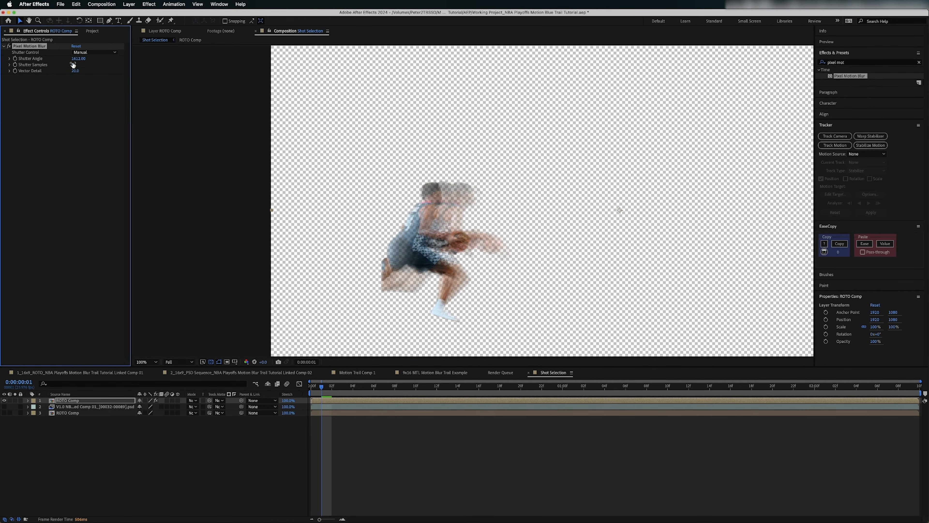
mouse_move(92, 60)
left_mouse_down()
mouse_move(111, 59)
mouse_move(90, 57)
left_mouse_up()
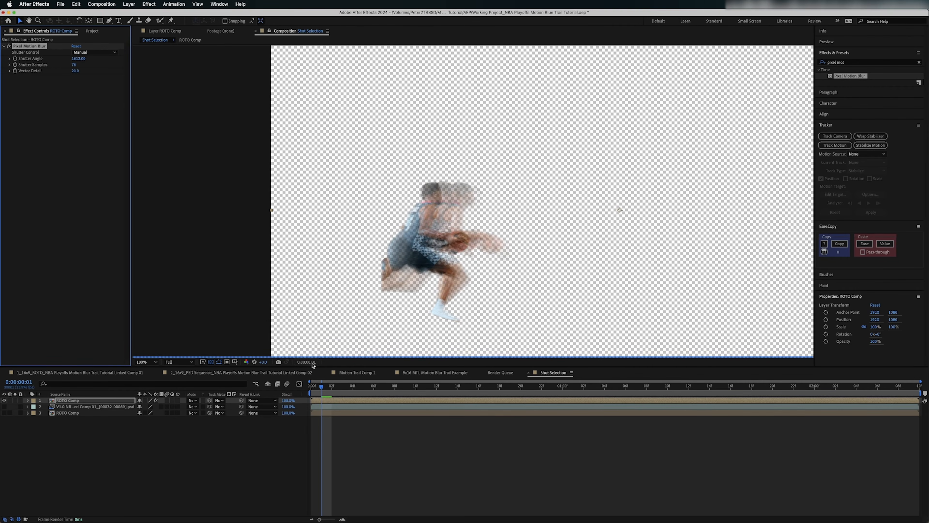
left_click(330, 387)
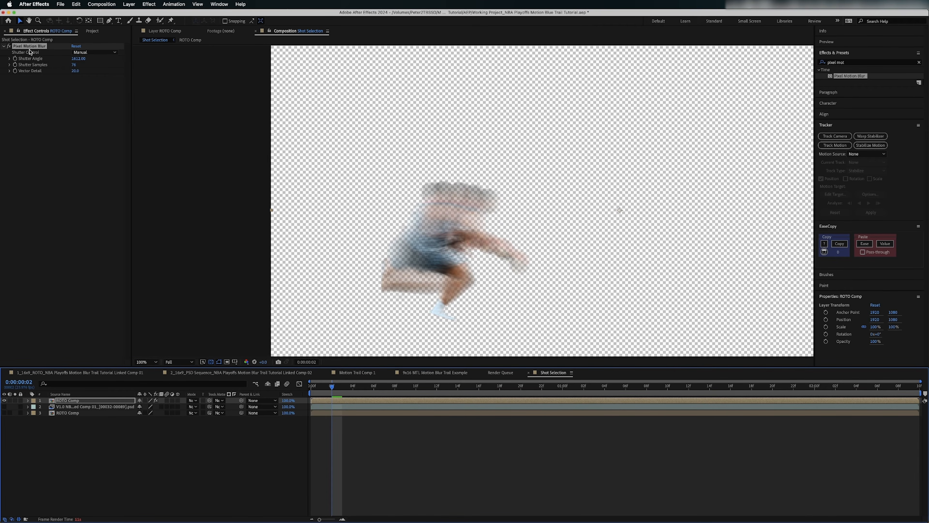
- Compare the player with Pixel Motion Blur disabled and enabled at 0:00:00:02
left_click(10, 47)
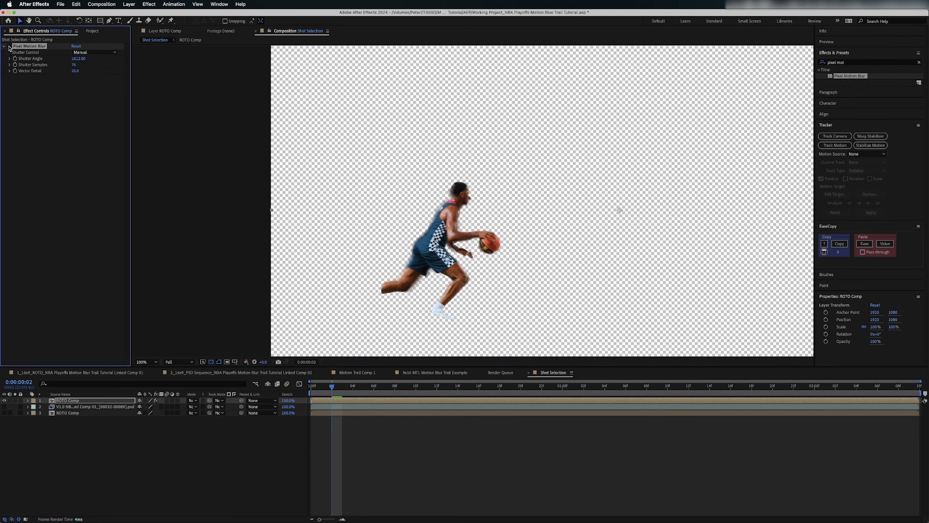
left_click(10, 47)
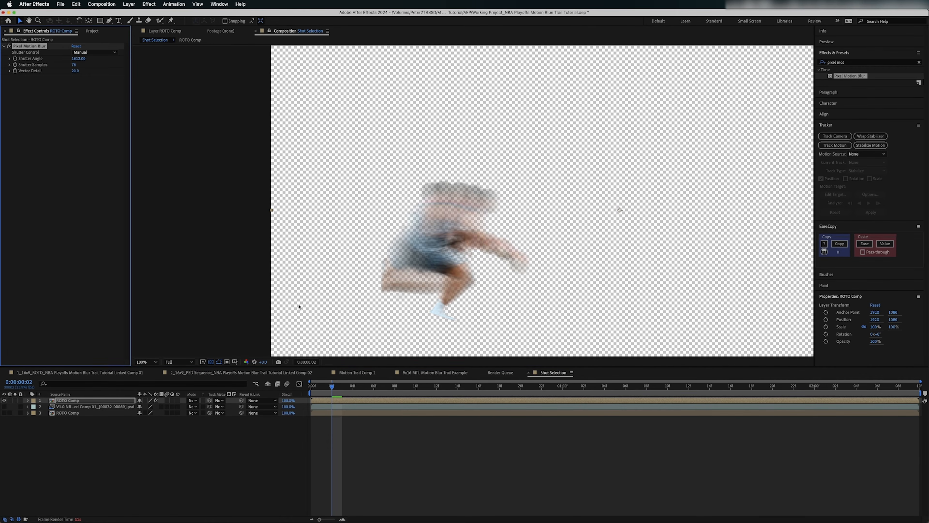
left_click(340, 385)
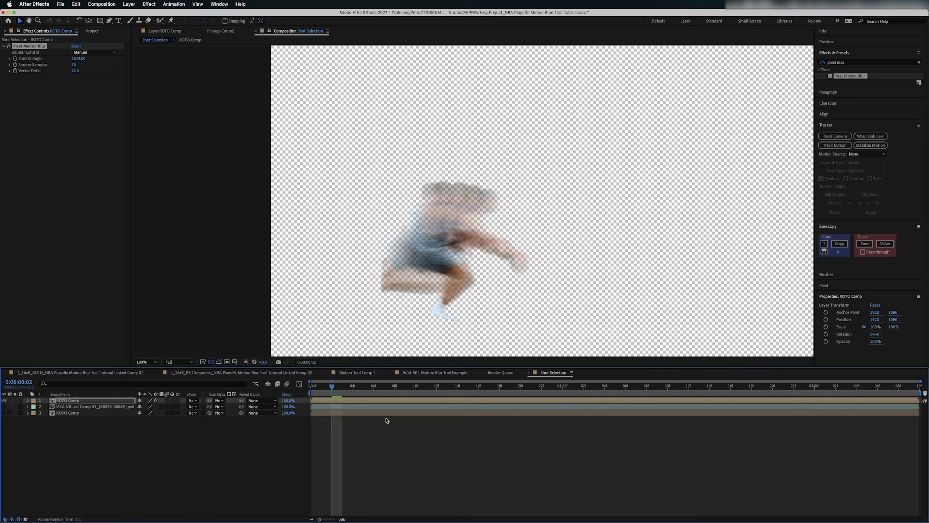
- Rename the blurred uppermost ROTO Comp layer as ROTO Comp + BLUR, with the playhead at 0:00:00:03
left_click(378, 402)
key("Page_Down")
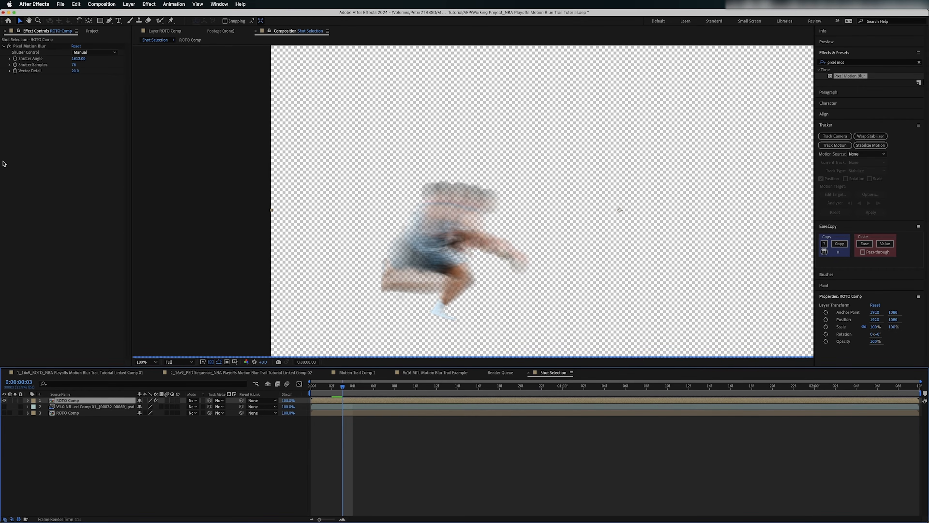
key("Return")
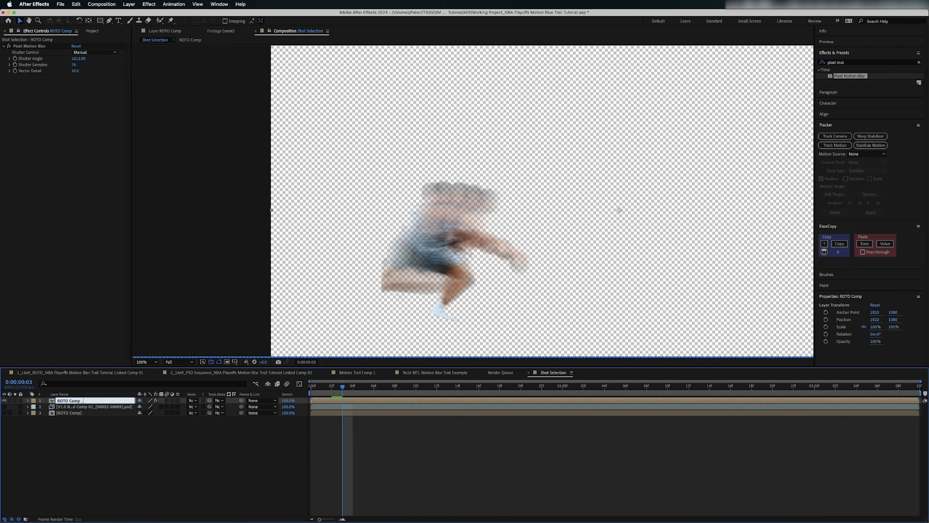
type("+ BLUR")
key("Return")
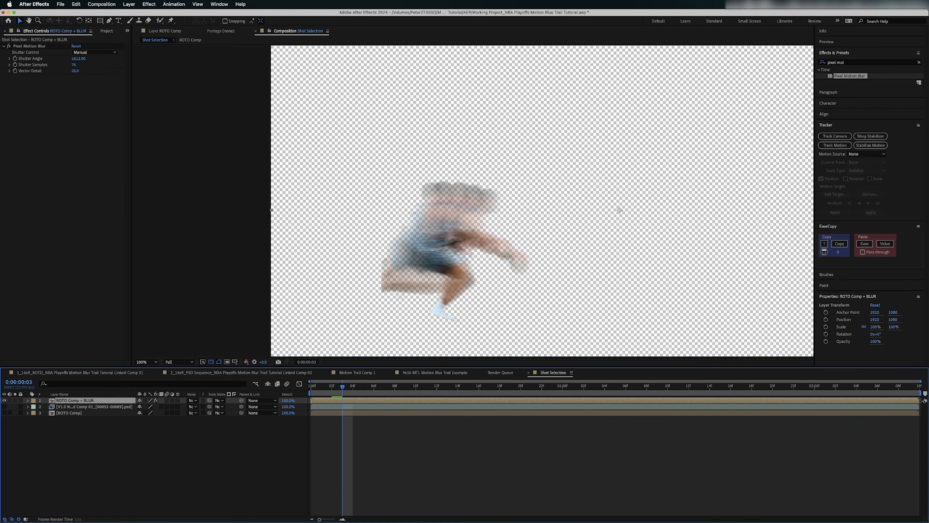
- Add the Shot Selection composition with the blurred player to the render queue
left_click(60, 4)
mouse_move(64, 127)
left_click(174, 135)
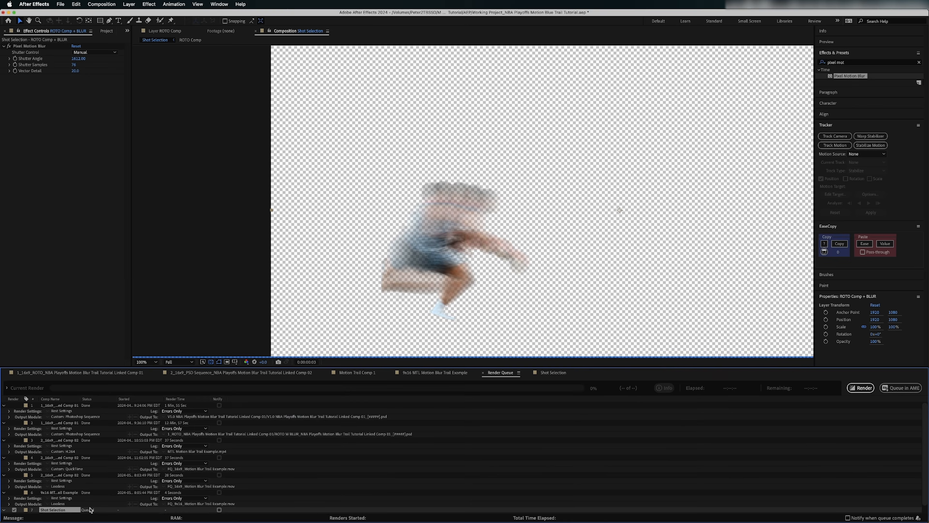
- Set the output module of the queued blurred Shot Selection to Photoshop Sequence with RGB + Alpha channels
scroll(89, 509, "down", 1)
left_click(57, 510)
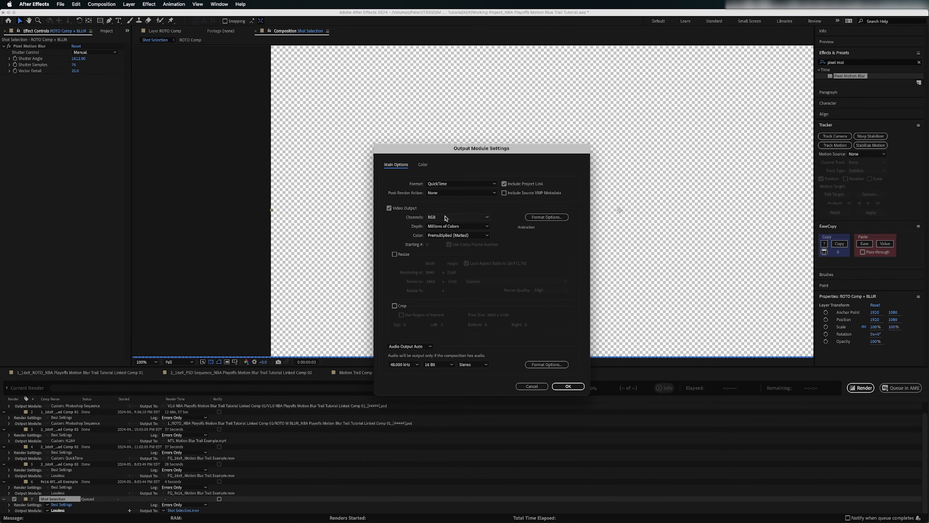
left_click(454, 217)
left_click(449, 206)
left_click(448, 184)
left_click(452, 255)
left_click(457, 217)
left_click(454, 242)
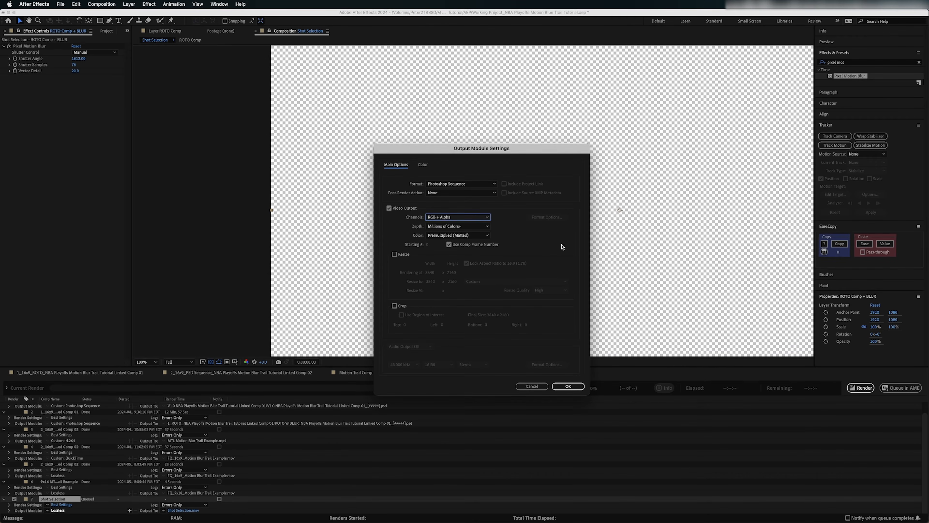
left_click(564, 385)
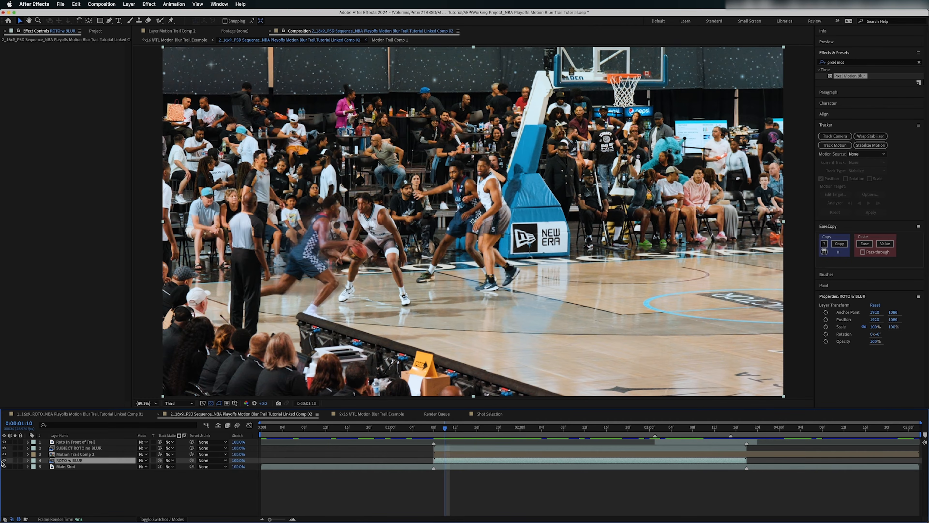
- Hide all five layers of the linked composition, show only Main Shot and preview it
left_click(4, 442)
left_click(4, 447)
left_click(4, 454)
left_click(4, 460)
left_click(4, 466)
left_click(373, 467)
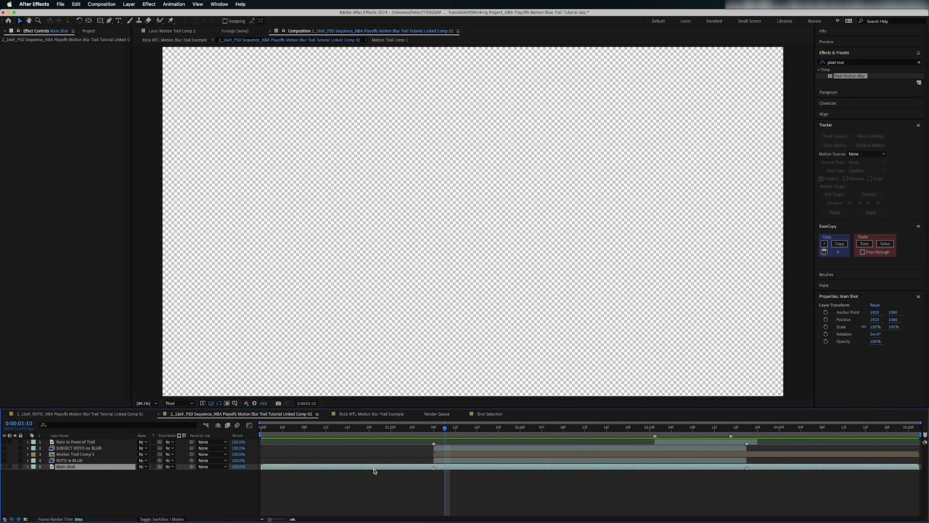
left_click(4, 466)
key("space")
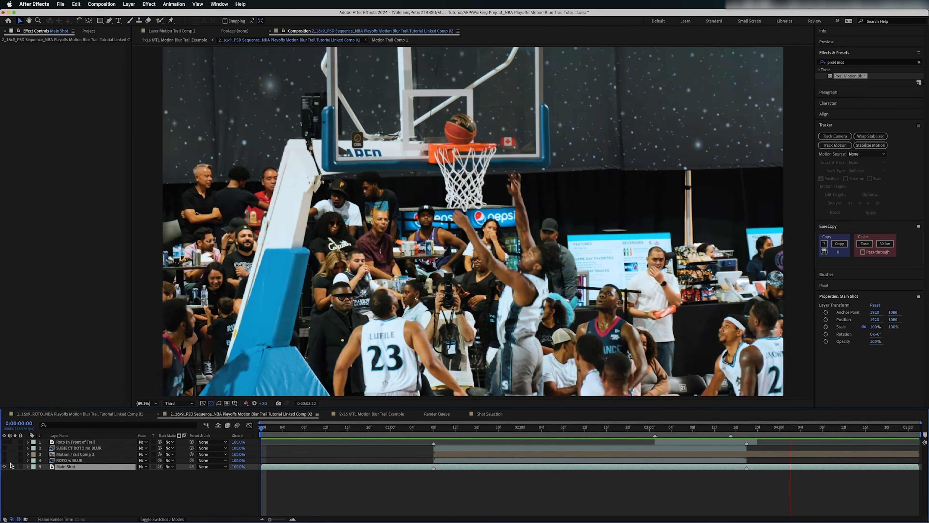
- Preview the ROTO w BLUR and SUBJECT ROTO no BLUR layers one at a time with every other layer hidden
left_click(4, 466)
left_click(4, 460)
left_click(72, 460)
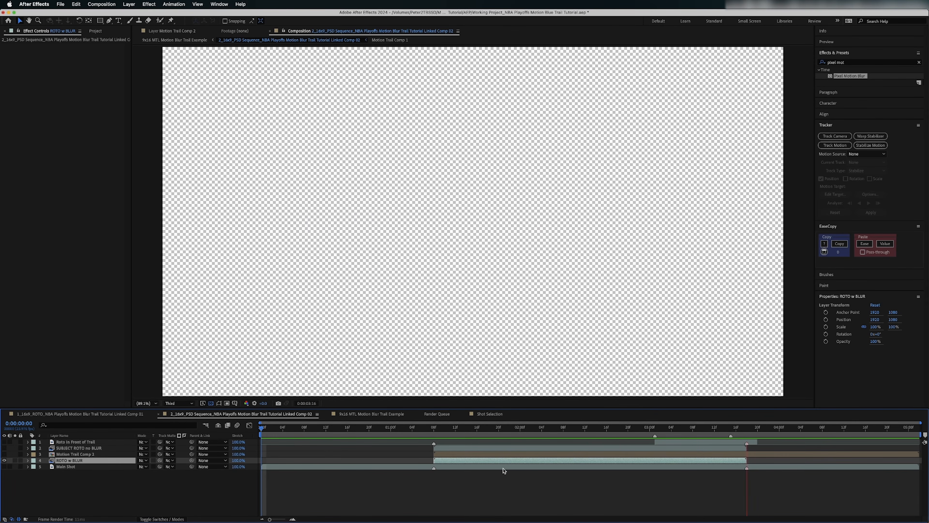
left_click(4, 460)
left_click(4, 454)
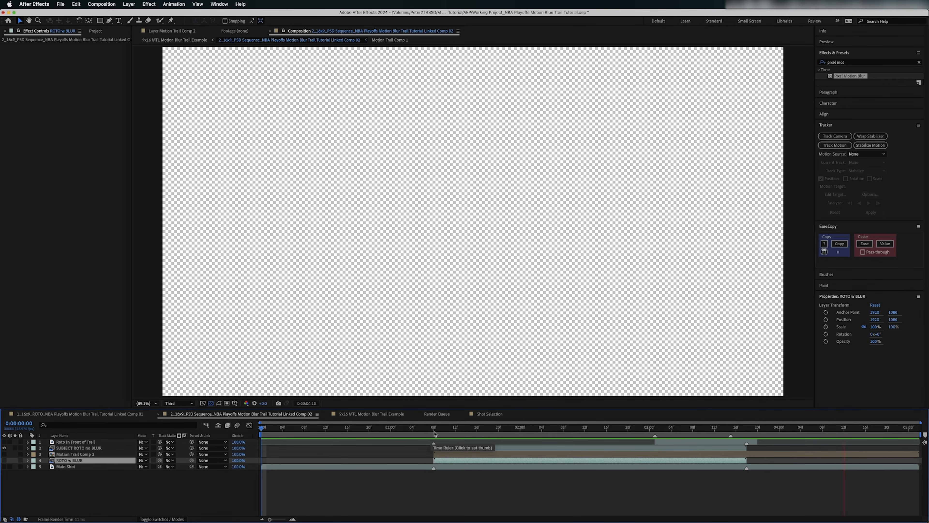
- Inspect the Roto In Front of Trail layer on its own at 0:00:03:06, and compare the full shot with it hidden and shown
left_click(627, 327)
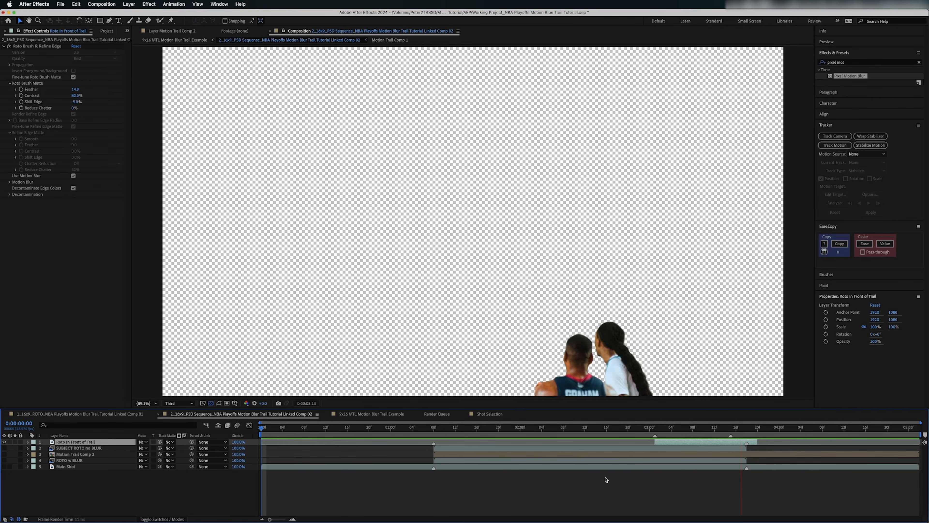
left_click(683, 432)
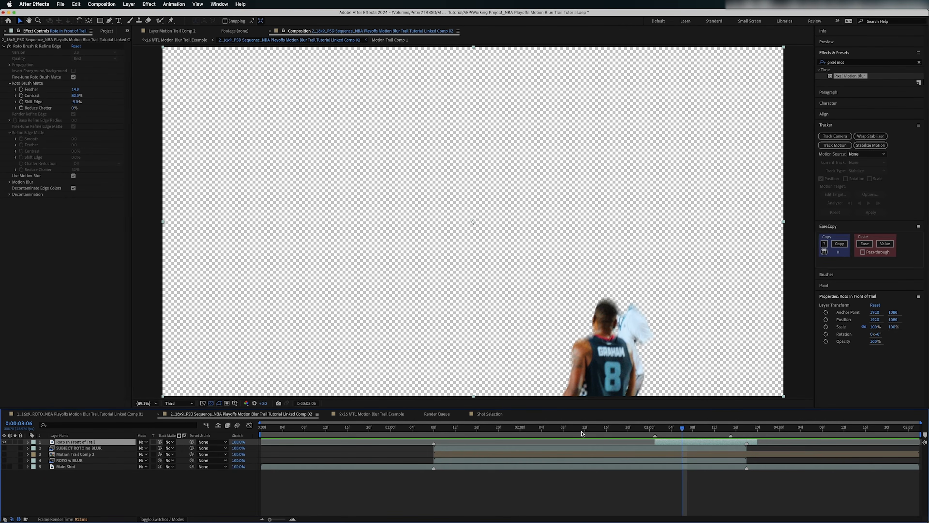
mouse_move(688, 428)
left_mouse_down()
mouse_move(717, 428)
mouse_move(689, 429)
mouse_move(705, 428)
left_mouse_up()
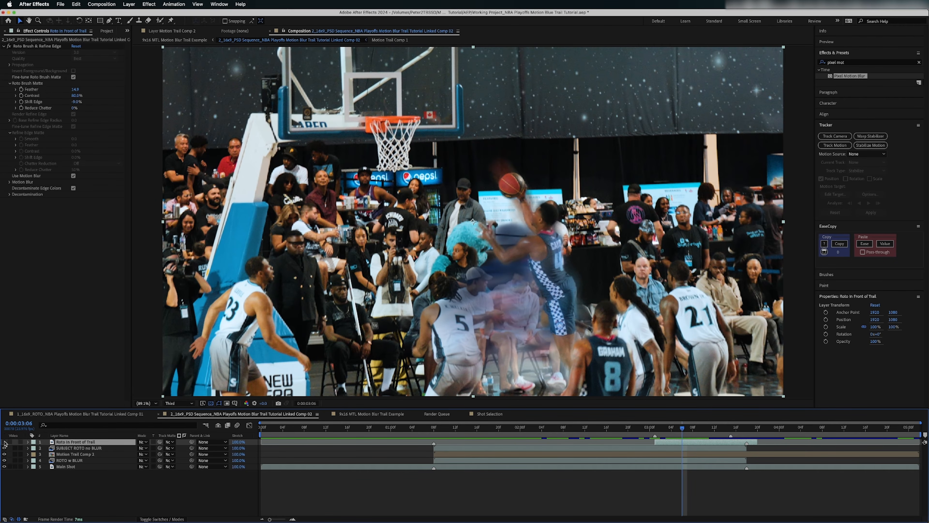
left_click(4, 441)
left_click(4, 442)
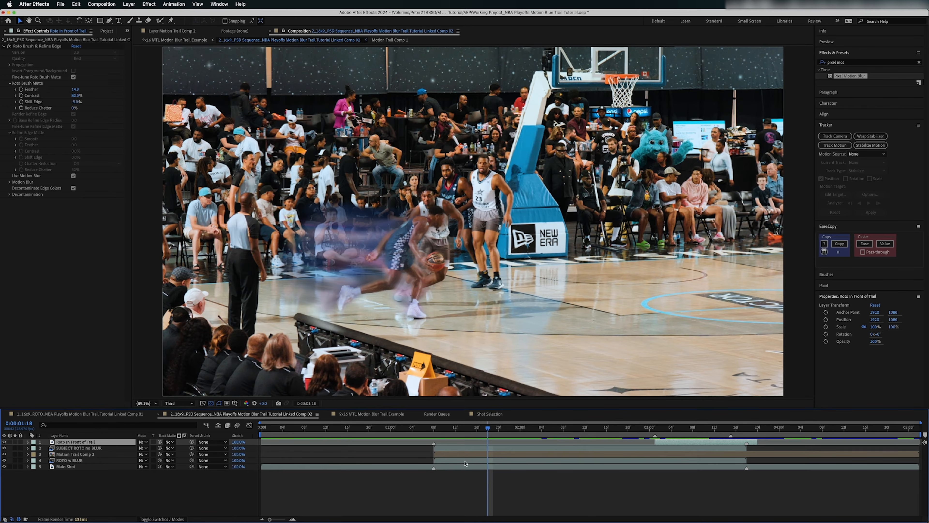
- Compare the shot at 0:00:01:18 with the Motion Trail Comp 2 layer hidden and shown
left_click(76, 454)
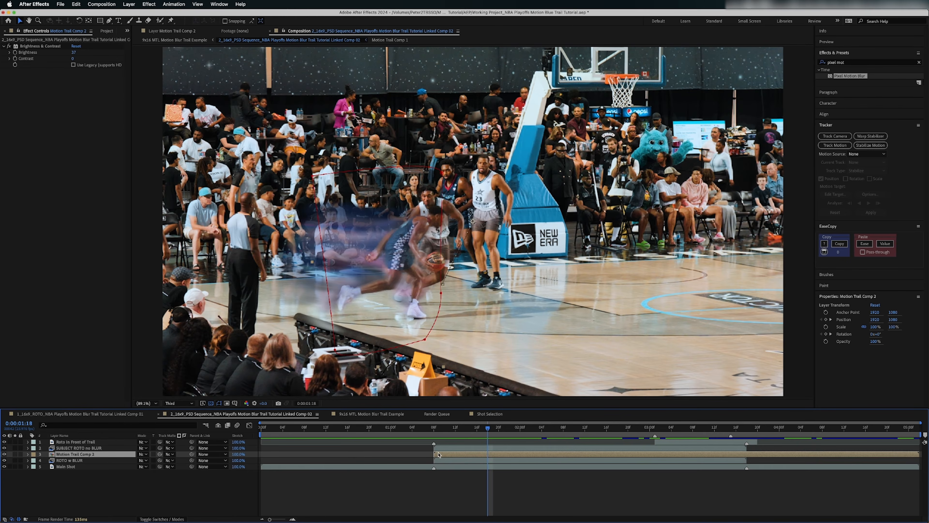
left_click(4, 454)
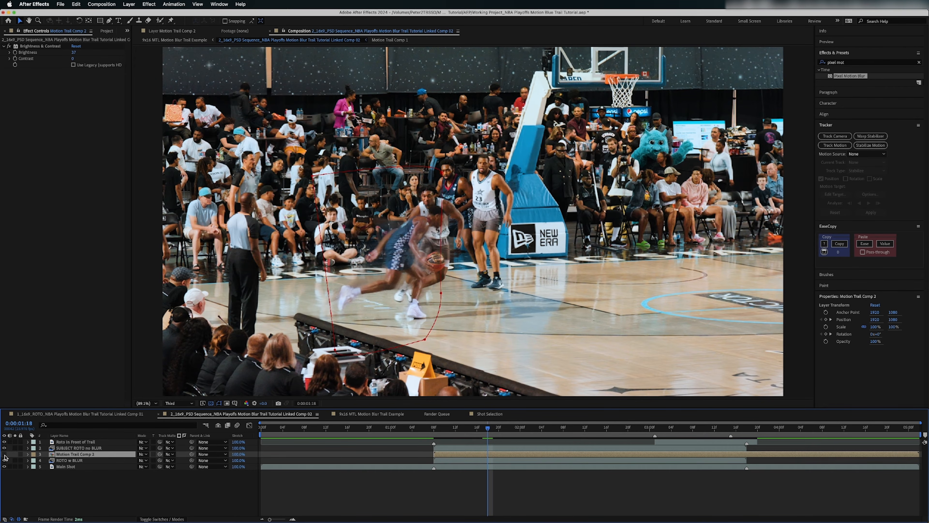
left_click(5, 454)
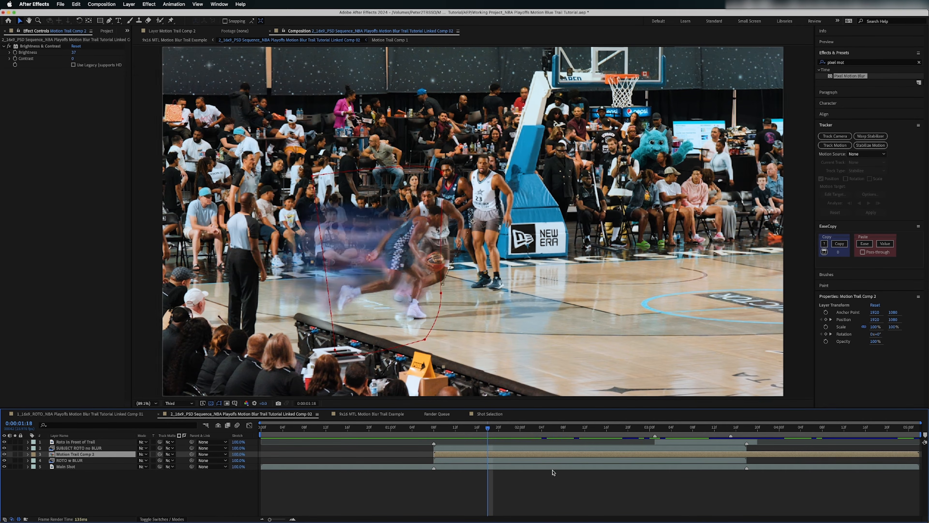
- Open the nested motion trail composition, preview only its ROTO w BLUR layer and place the playhead at 0:00:01:12
double_click(499, 456)
left_click(4, 448, "alt")
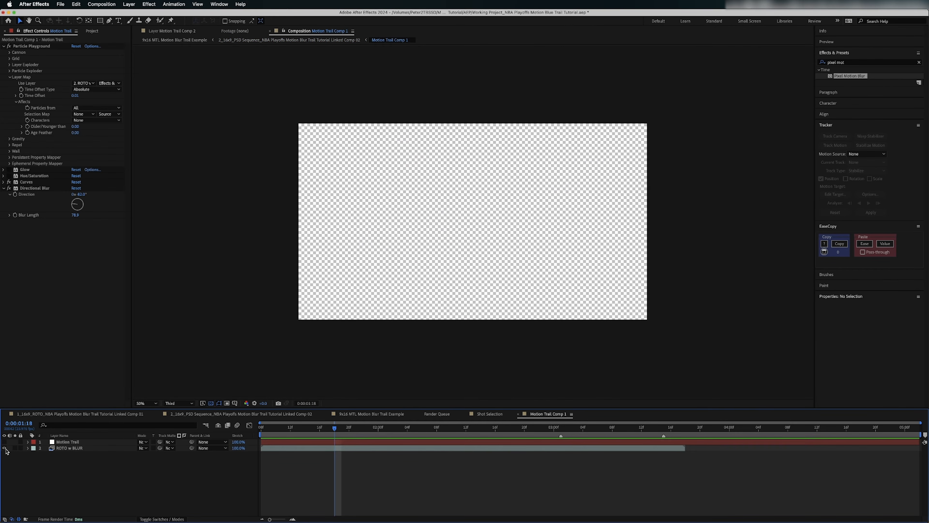
left_click(317, 448)
key("space")
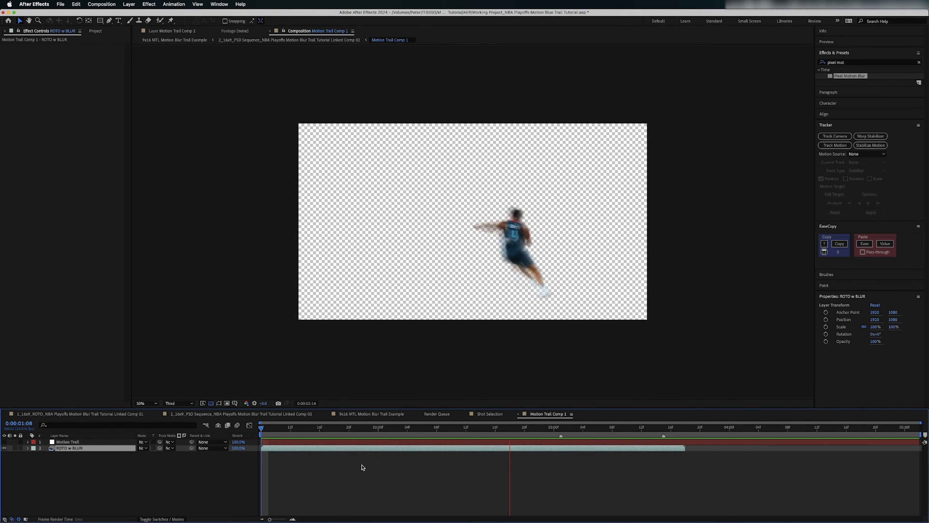
left_click(291, 427)
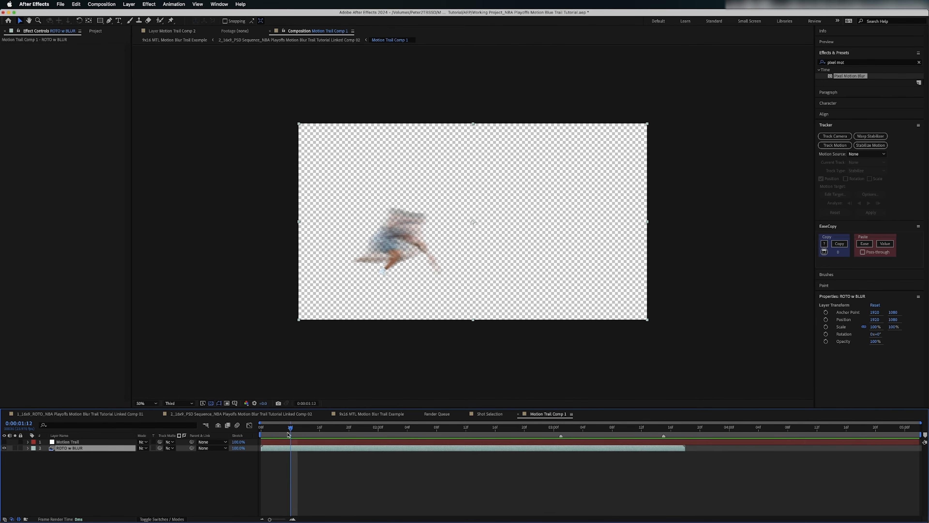
- Create a composition-sized solid coloured white (FFFFFF) in Motion Trail Comp 1
left_click(291, 481)
key("super+y")
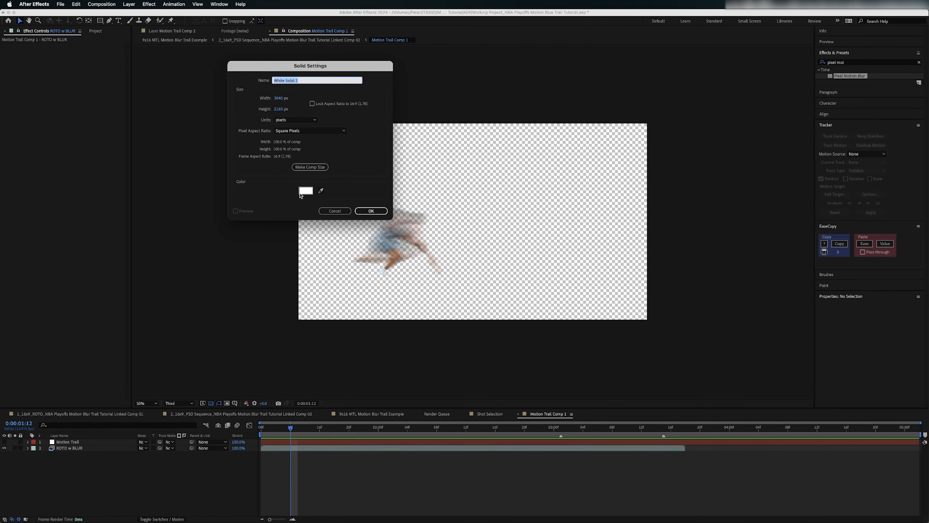
left_click(301, 191)
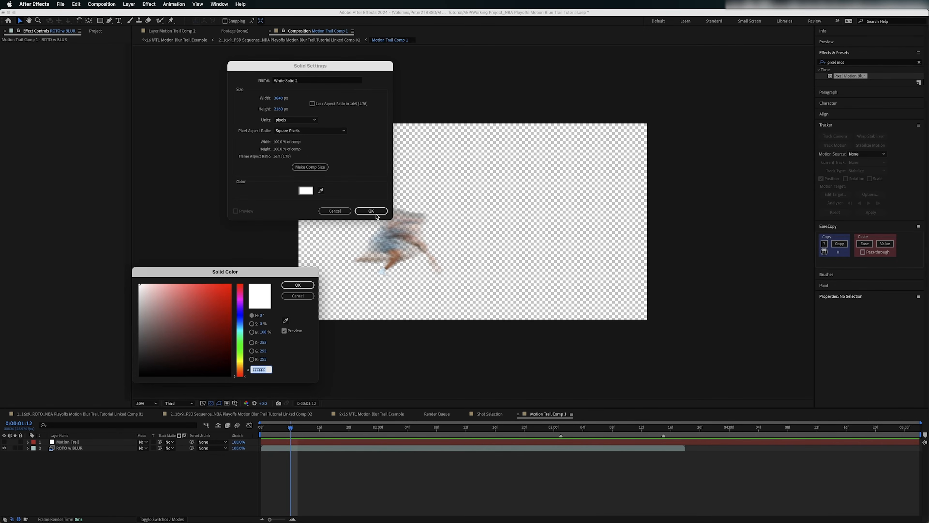
left_click(298, 285)
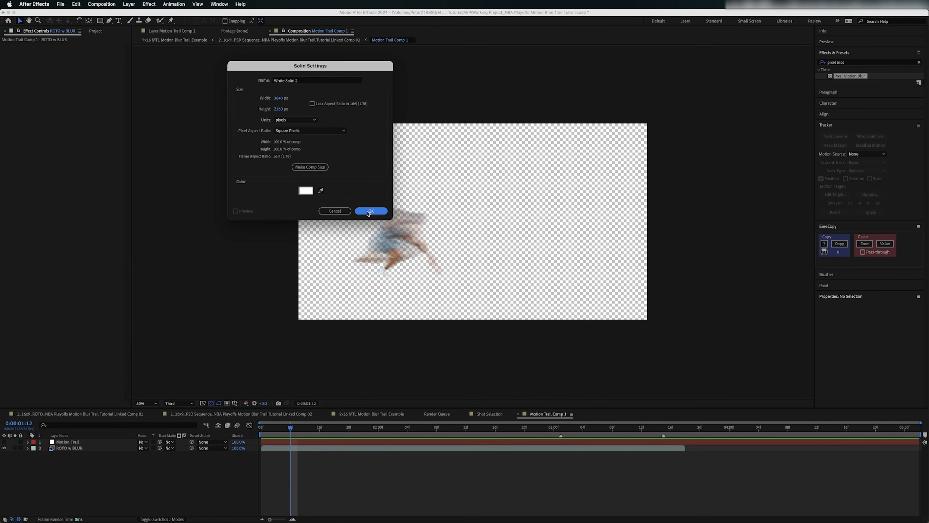
left_click(370, 212)
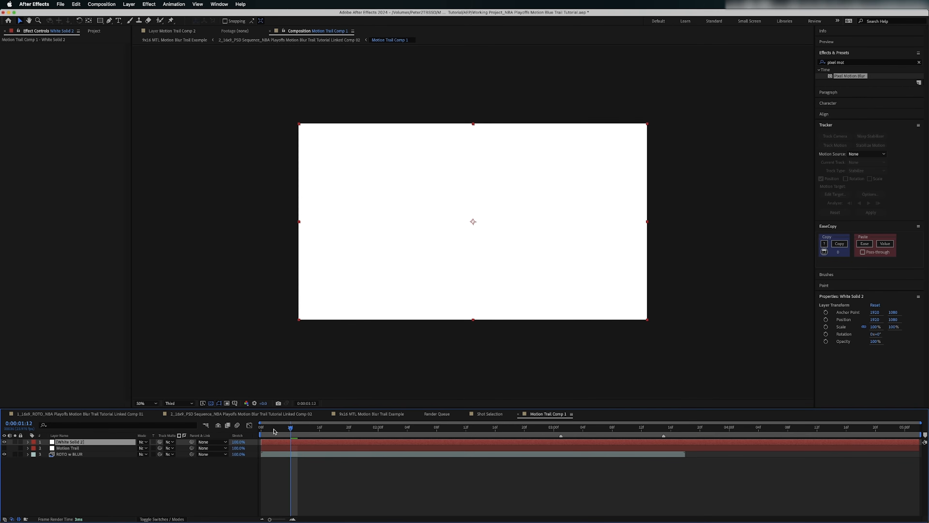
- Rename the new white solid as Motion Trail
key("Return")
type("Motio")
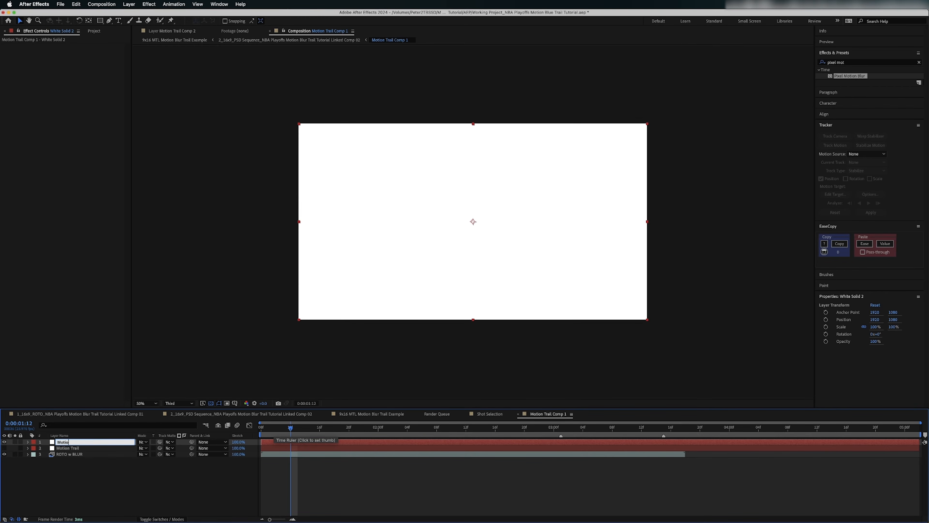
type("n Trail")
key("Return")
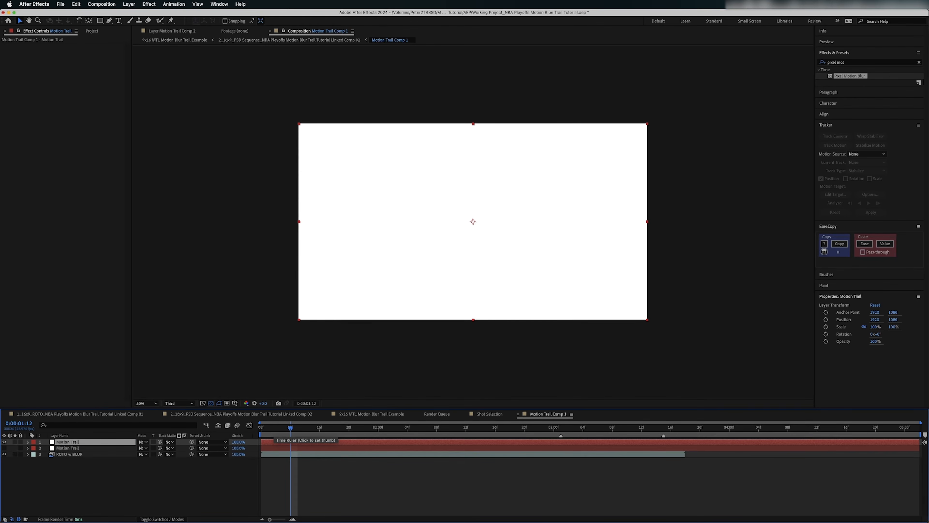
- Delete the new white solid and make the original Motion Trail layer visible and selected
key("Delete")
left_click(4, 441)
left_click(67, 441)
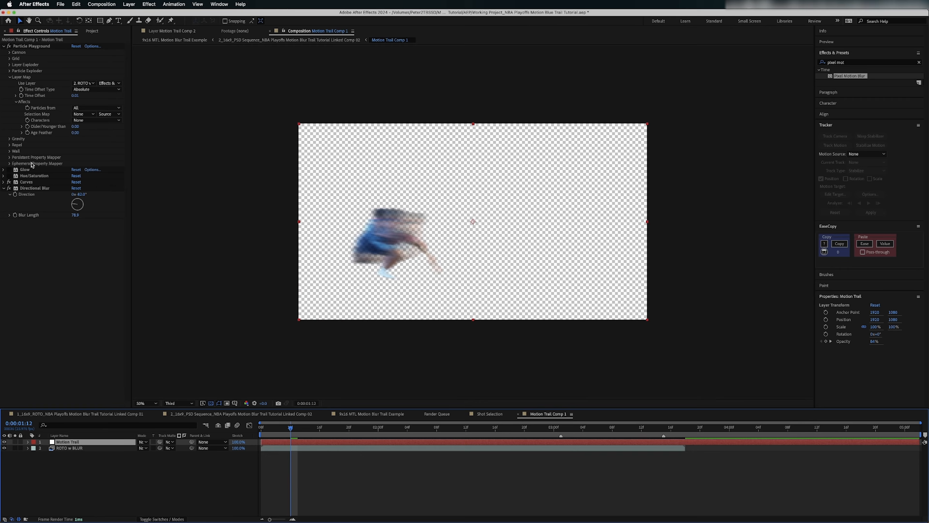
- Collapse Directional Blur and show the Layer Map settings of the Motion Trail layer's Particle Playground effect
left_click(28, 48)
left_click(3, 189)
left_click(9, 77)
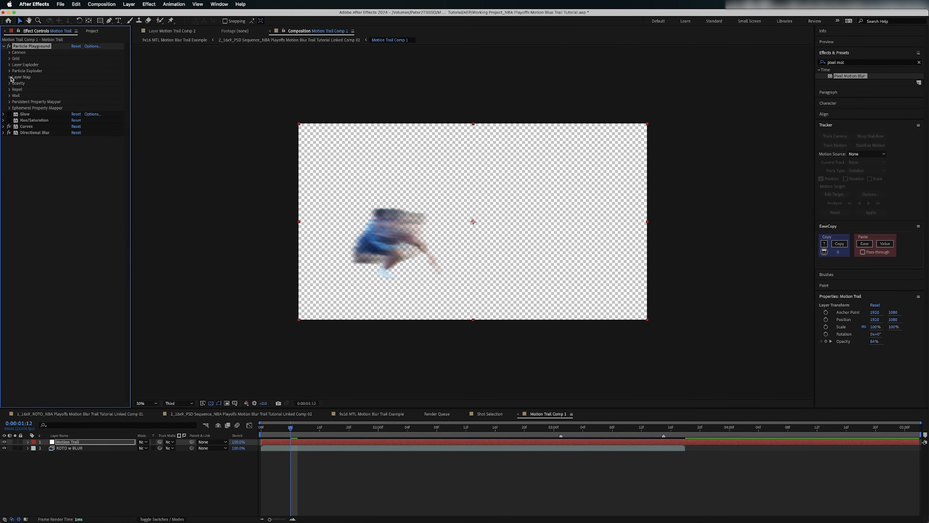
left_click(10, 77)
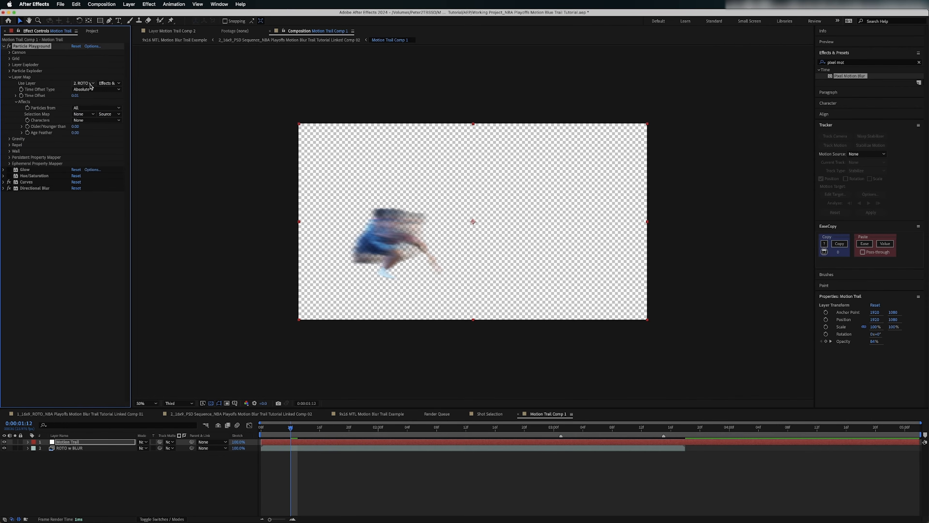
- Hide the ROTO w BLUR layer and select the Motion Trail layer
left_click(73, 448)
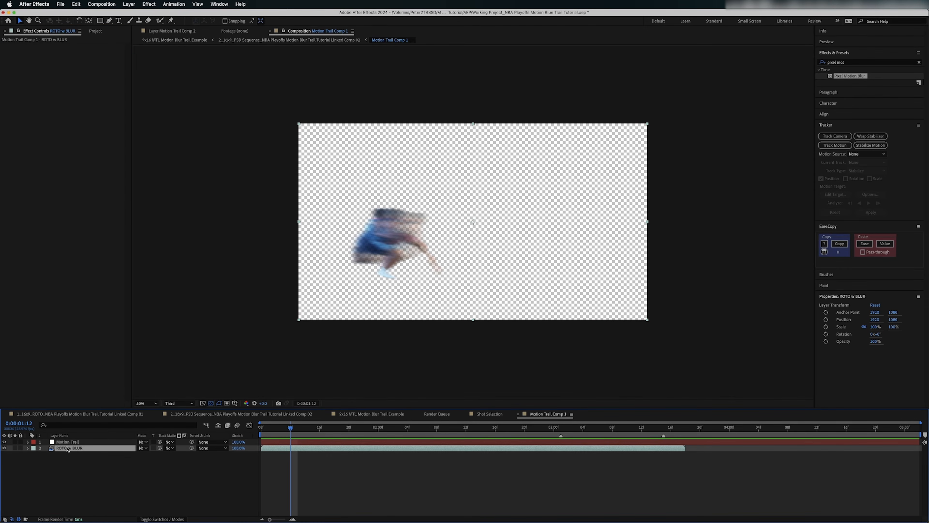
left_click(4, 448)
left_click(75, 442)
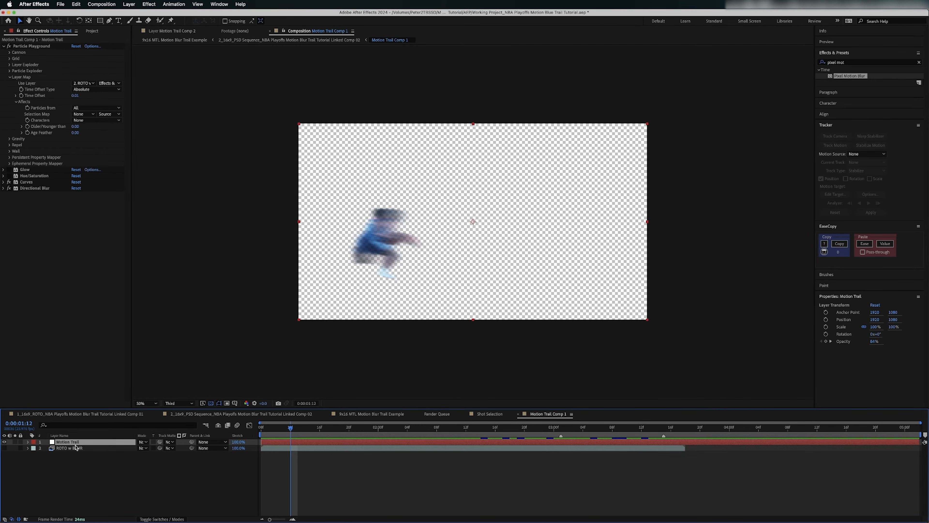
- Set Particle Playground's Layer Map source to None and look at the Time Offset Type options
left_click(84, 83)
left_click(86, 88)
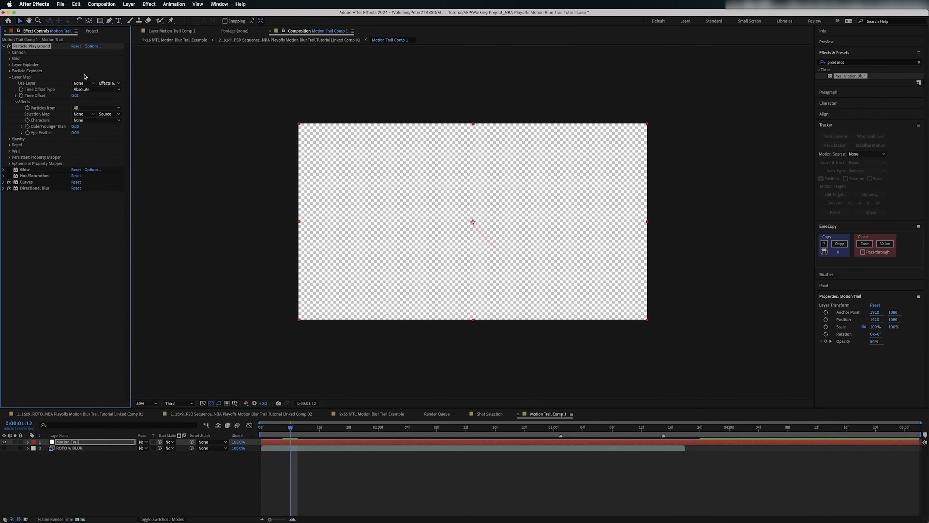
left_click(95, 90)
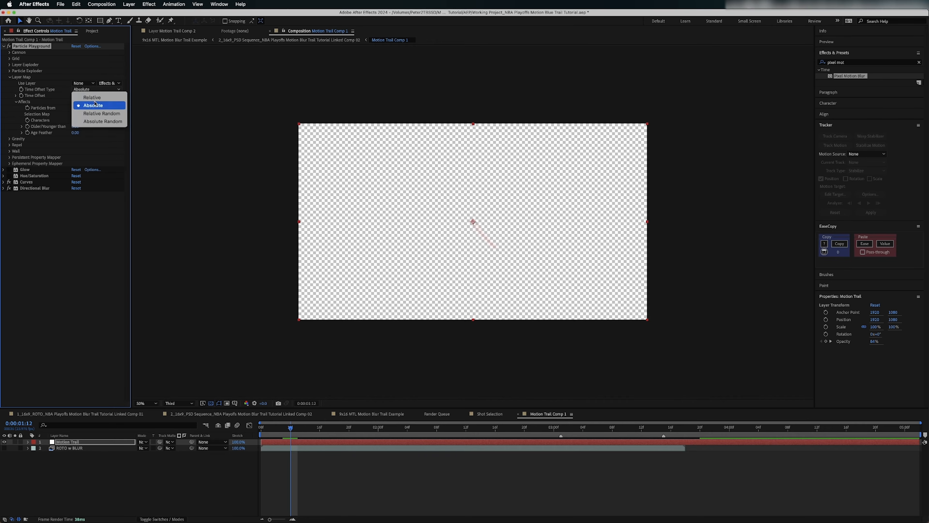
left_click(91, 72)
- Set the Layer Map to use ROTO w BLUR with a Relative time offset, and check the trail at 0:00:01:10
left_click(86, 84)
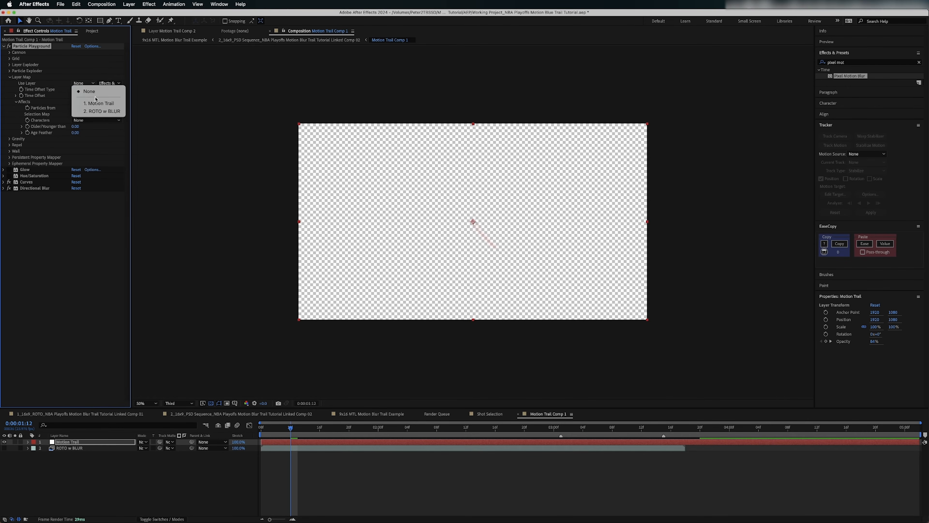
left_click(94, 111)
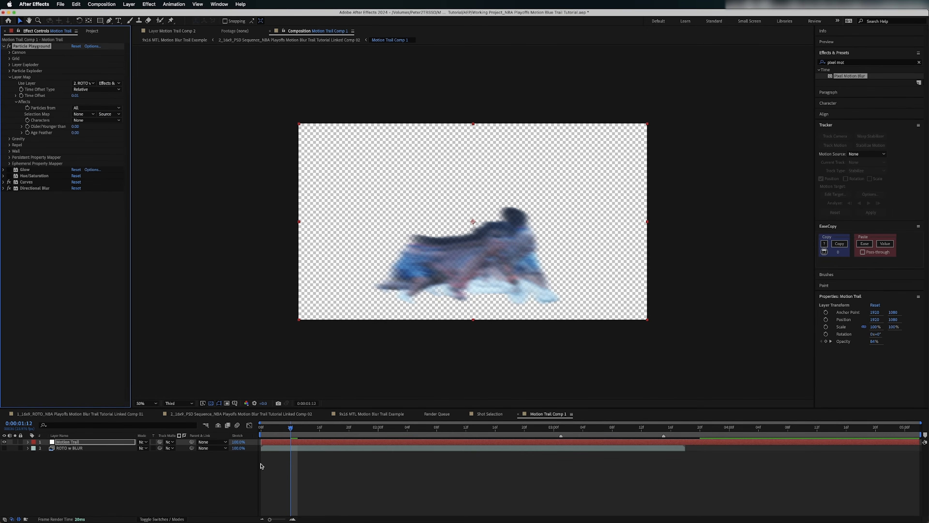
left_click_drag(283, 429, 267, 444)
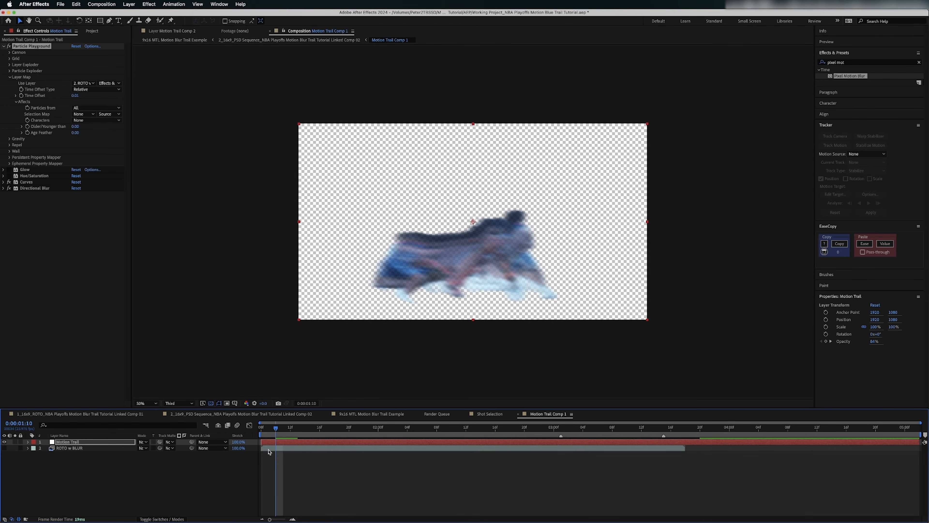
- Set the Layer Map's Time Offset Type to Absolute on the Motion Trail layer
left_click(268, 448)
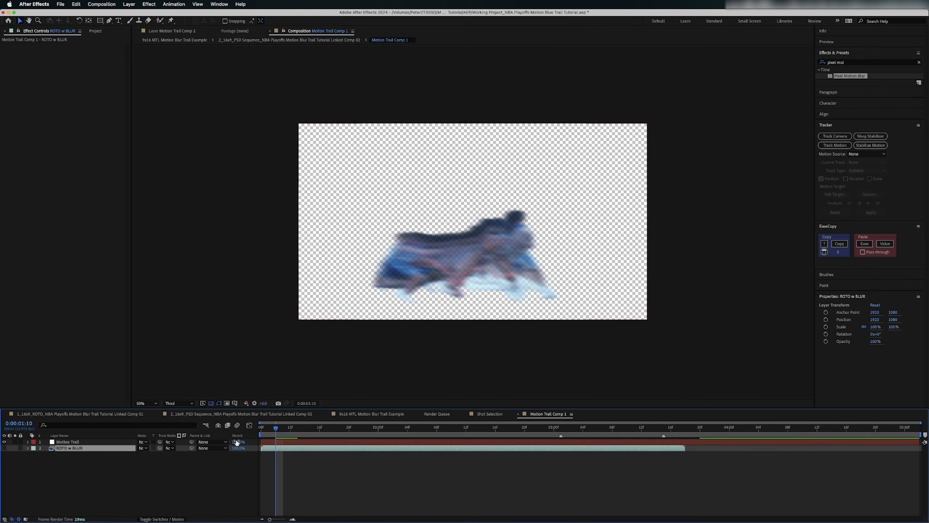
left_click(88, 442)
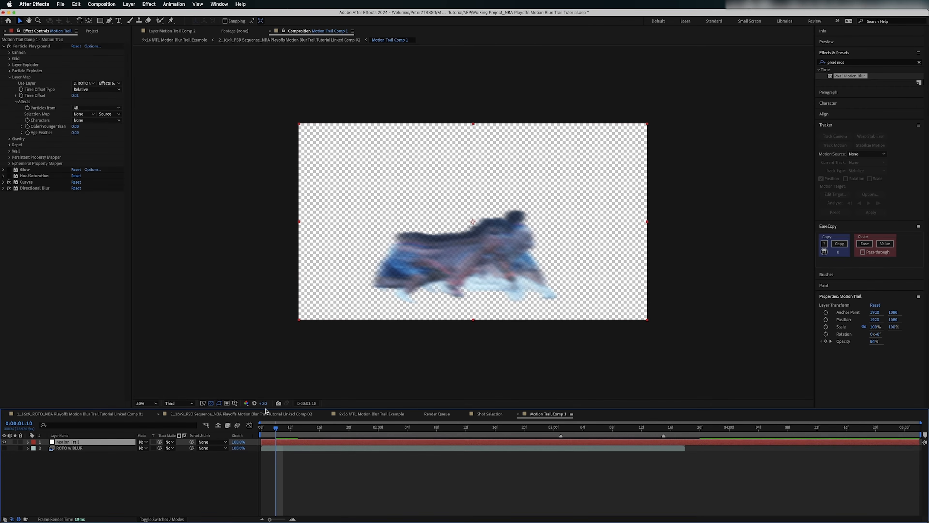
left_click(116, 83)
left_click(113, 78)
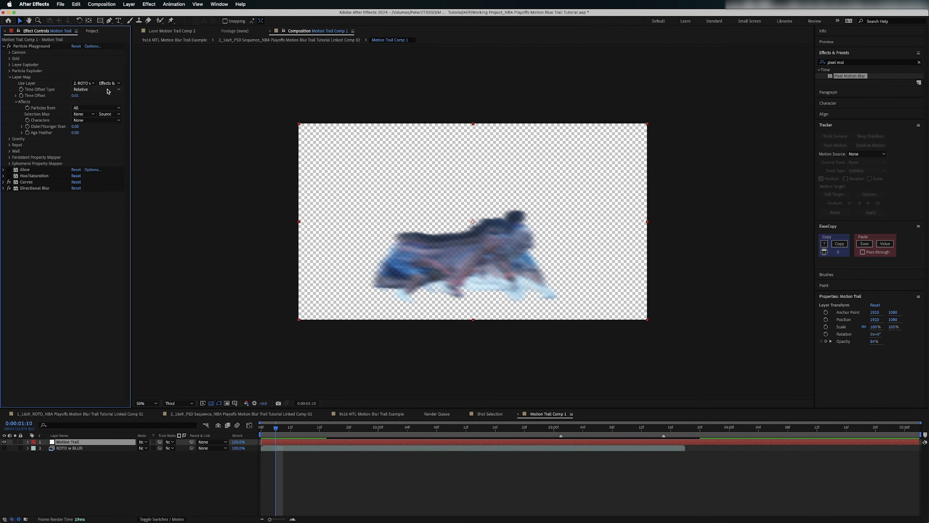
left_click(105, 89)
left_click(104, 105)
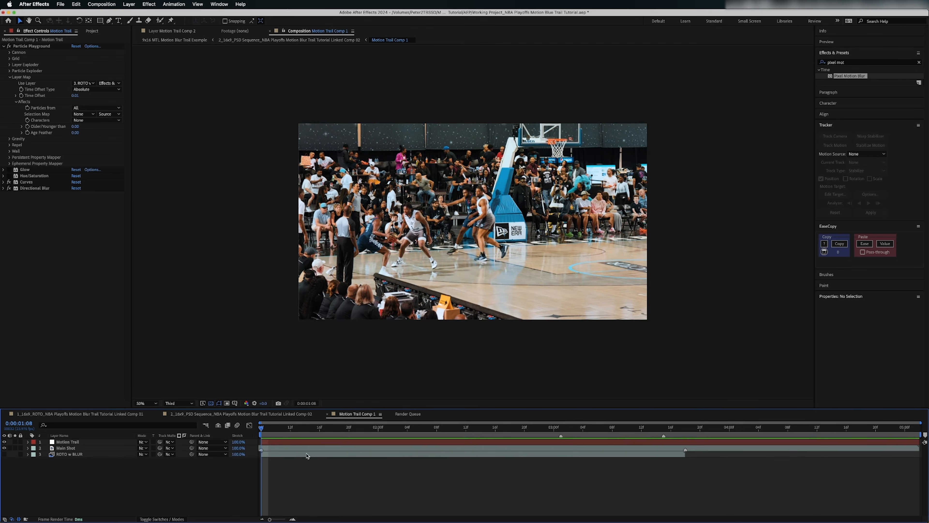
- Preview the trail from 0:00:01:08 with the Motion Trail layer selected, check it at 0:00:03:04, and return to 0:00:01:08
left_click(307, 449)
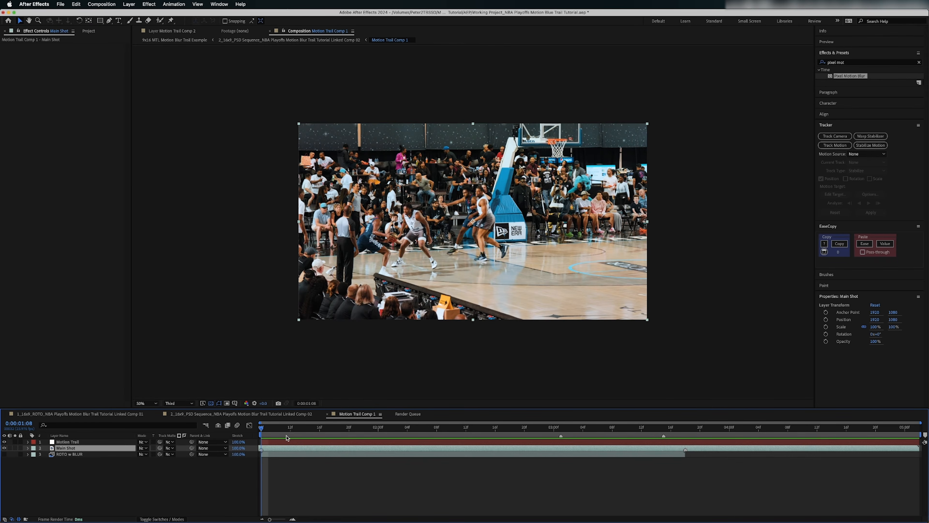
left_click(274, 443)
left_click(267, 448)
left_click(269, 442)
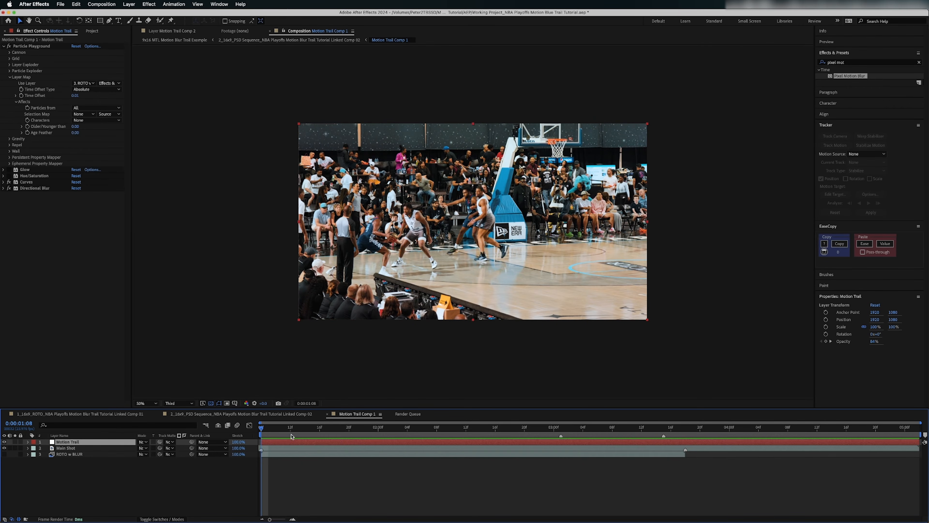
key("space")
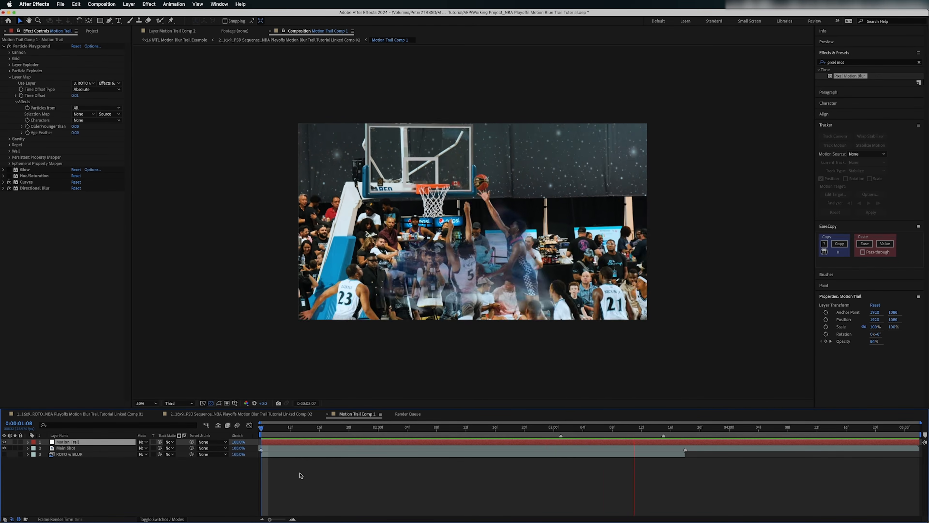
key("space")
left_click(457, 432)
left_click_drag(457, 435, 583, 435)
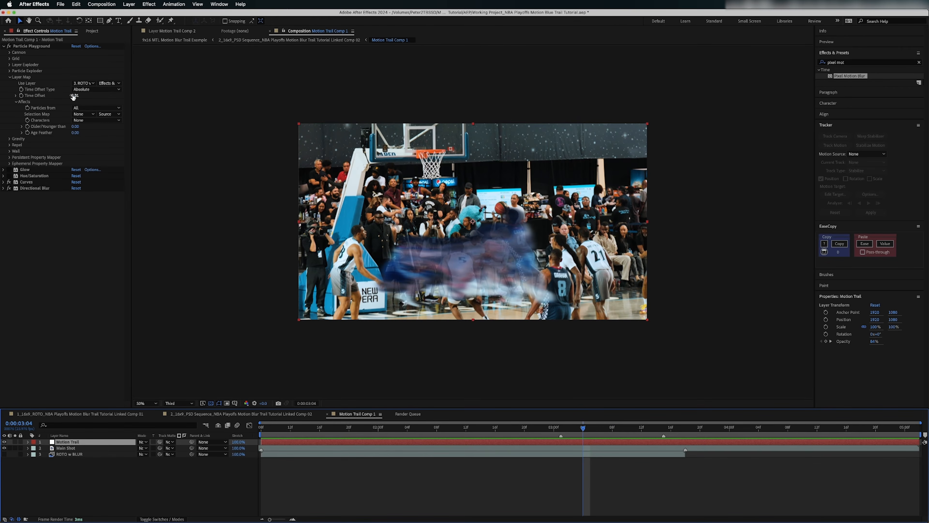
left_click(289, 428)
left_click_drag(283, 431, 261, 432)
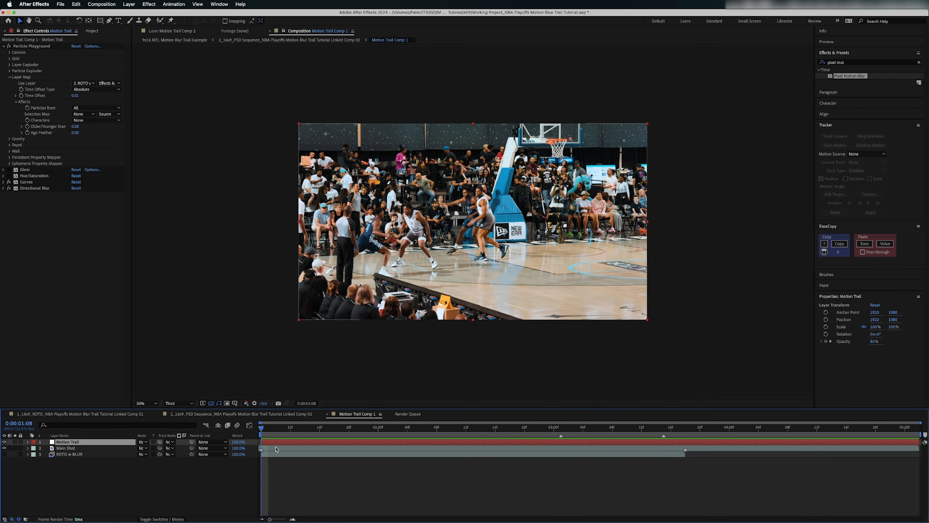
- Go through the Main Shot, Motion Trail and ROTO w BLUR layers, play the comp back, and check the trail at 0:00:02:01
left_click(277, 448)
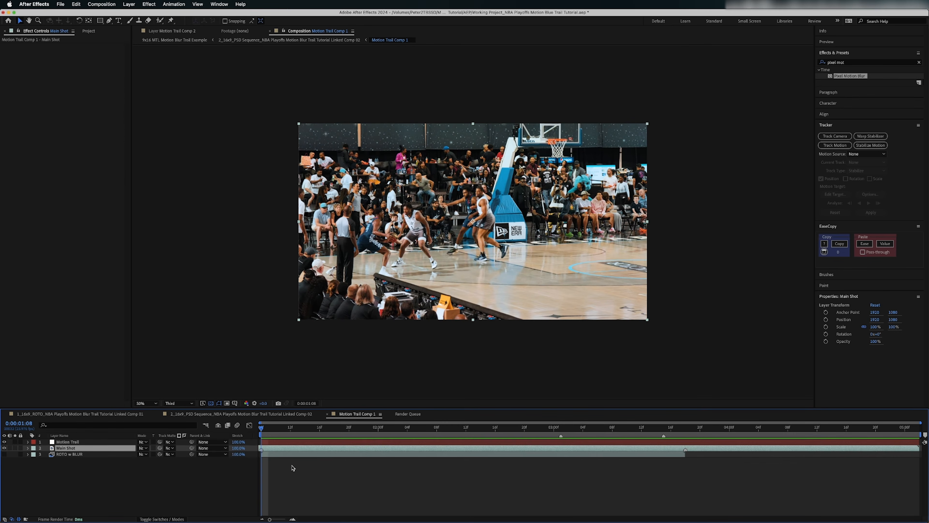
left_click(277, 443)
left_click(286, 455)
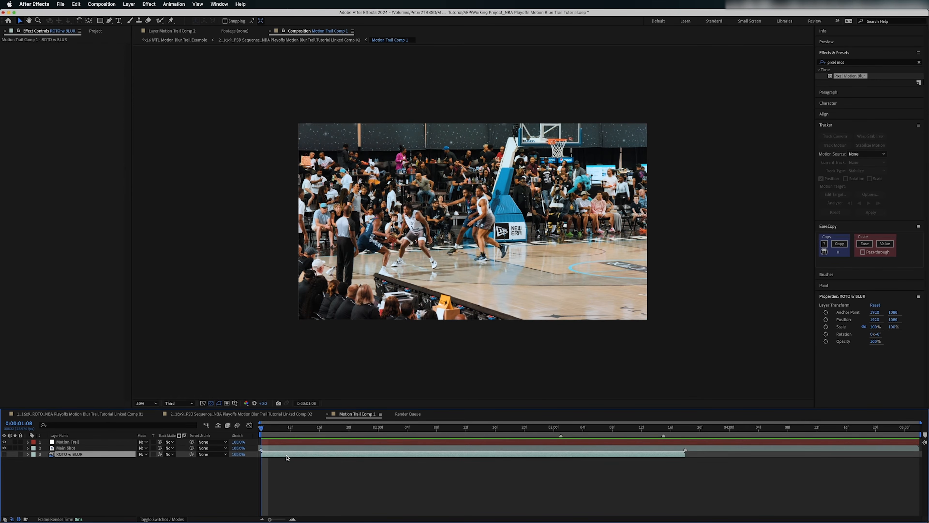
left_click(277, 449)
left_click(278, 442)
key("space")
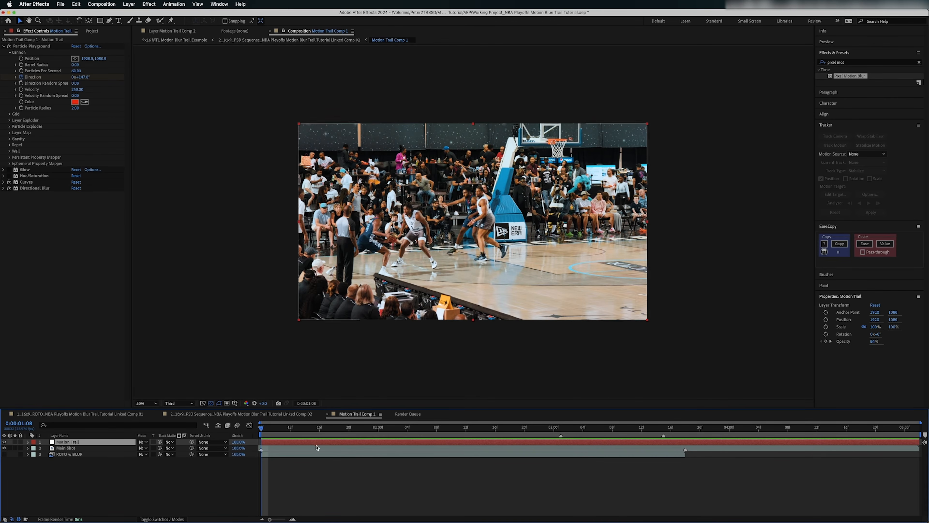
left_click(309, 473)
key("space")
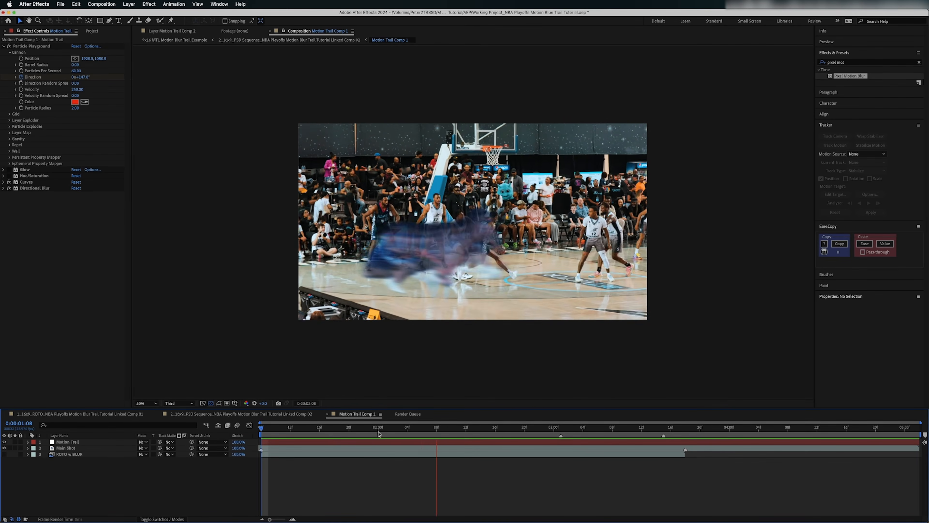
left_click(505, 428)
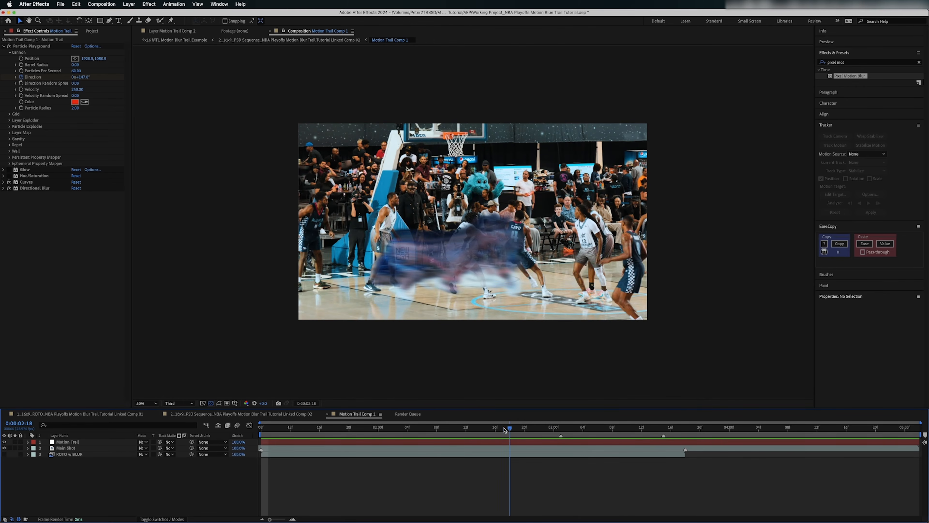
left_click_drag(504, 429, 387, 425)
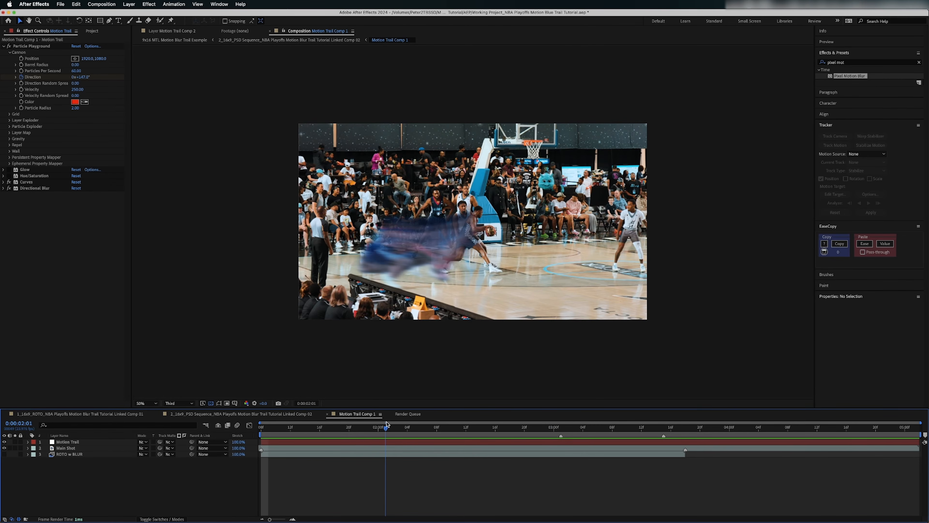
- Try a Particle Playground Gravity Force of 2515 and preview the trail from 0:00:01:08
left_click(32, 53)
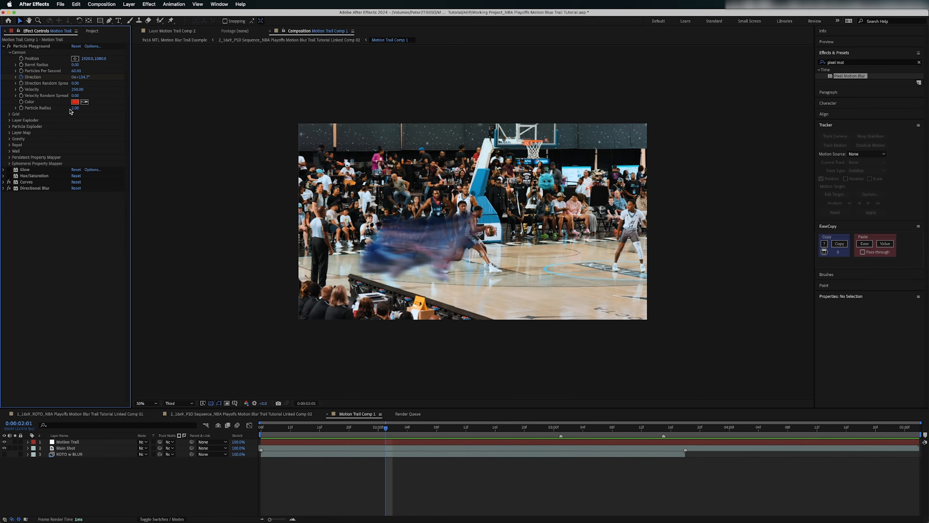
left_click(9, 139)
left_click_drag(77, 144, 925, 111)
left_click_drag(298, 429, 235, 436)
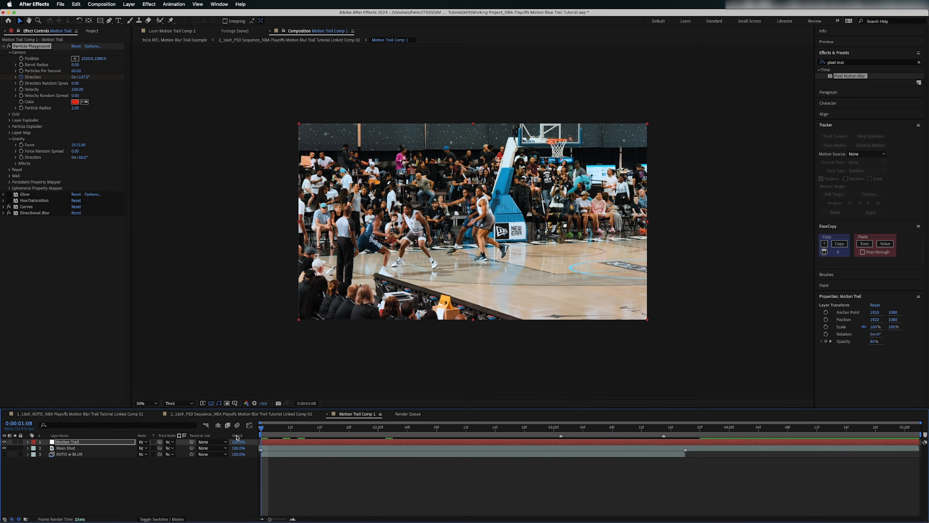
key("space")
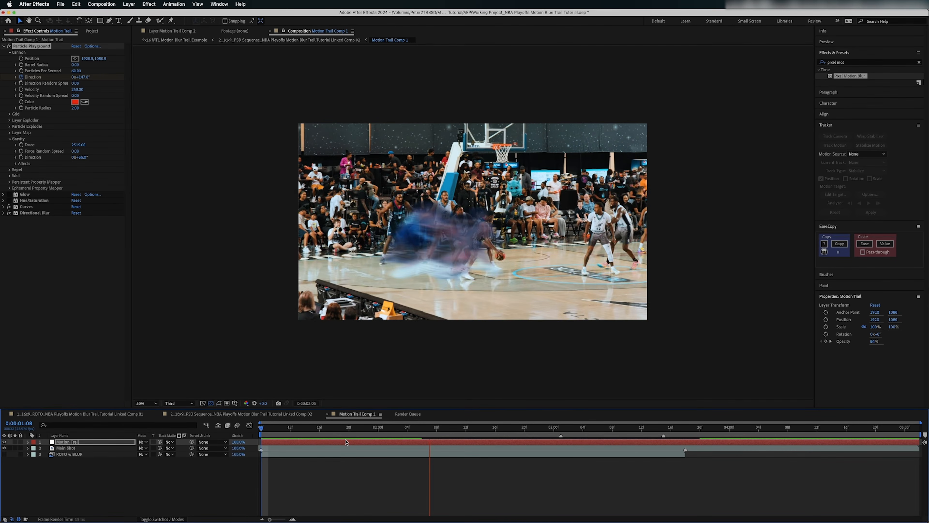
key("space")
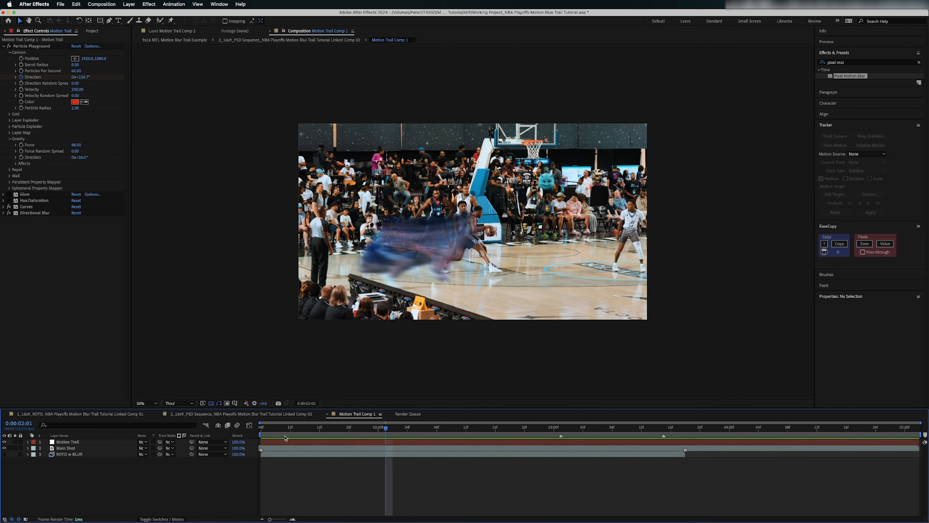
- Try a negative Gravity Force of -106 on the trail and play the comp back
left_click_drag(76, 145, 291, 356)
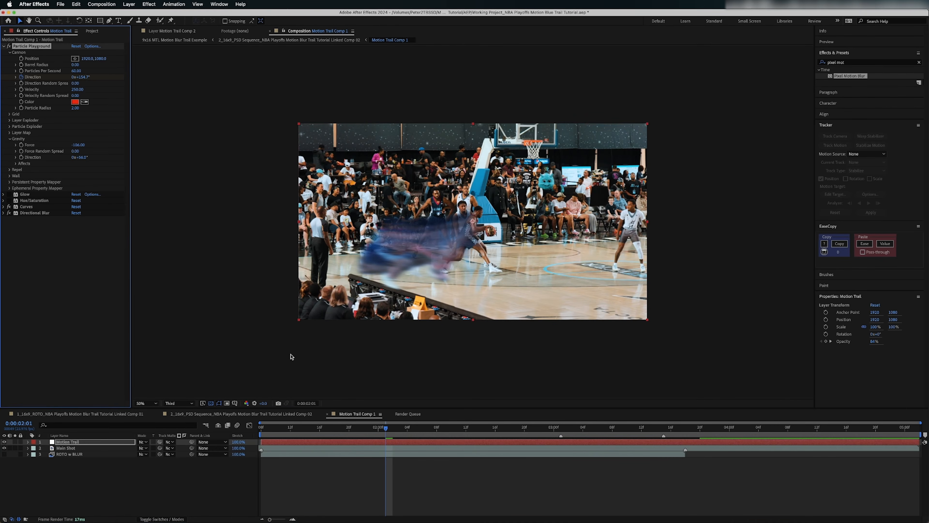
key("space")
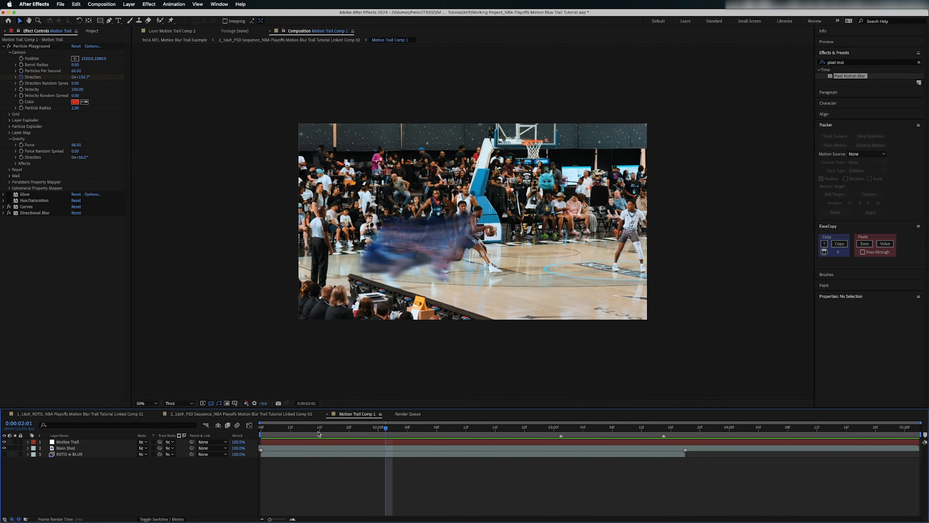
key("space")
key("space")
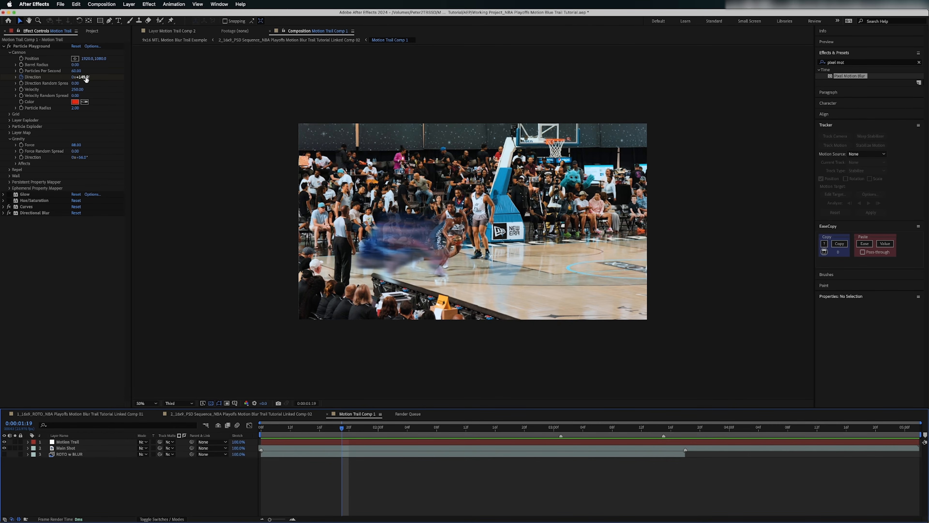
- Reveal the Motion Trail layer's keyframes and check the trail across its Direction and Opacity keyframes
key("u")
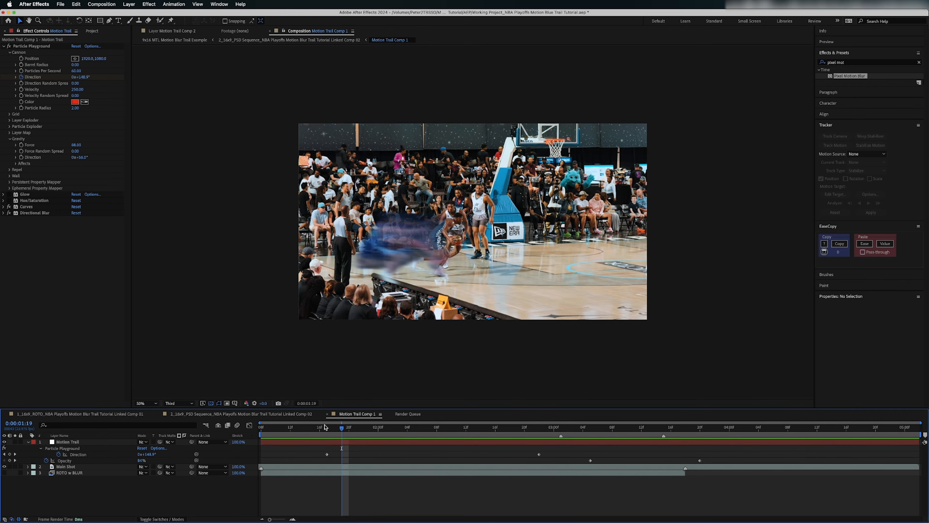
left_click(326, 427)
left_click_drag(327, 429, 386, 428)
left_click_drag(458, 429, 539, 428)
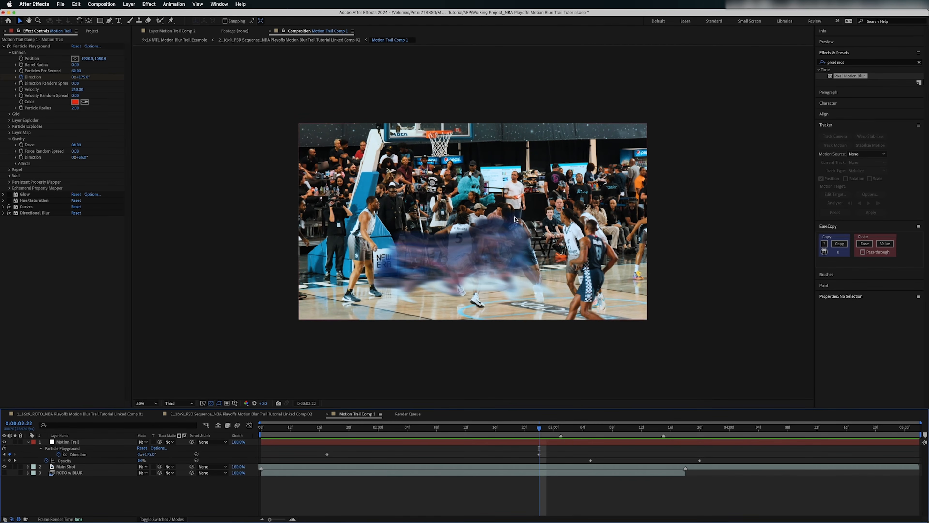
mouse_move(539, 429)
left_mouse_down()
mouse_move(665, 432)
mouse_move(549, 431)
mouse_move(644, 433)
mouse_move(562, 438)
left_mouse_up()
left_click(591, 461)
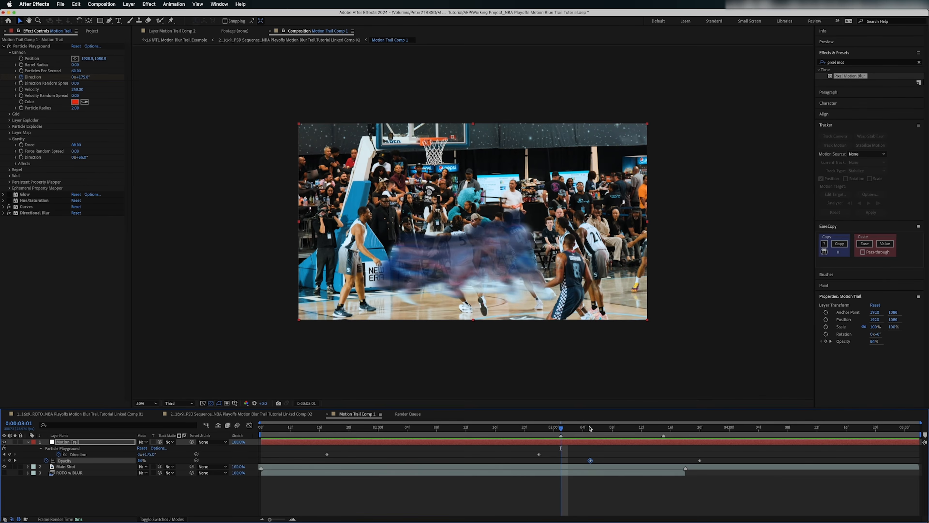
left_click(589, 432)
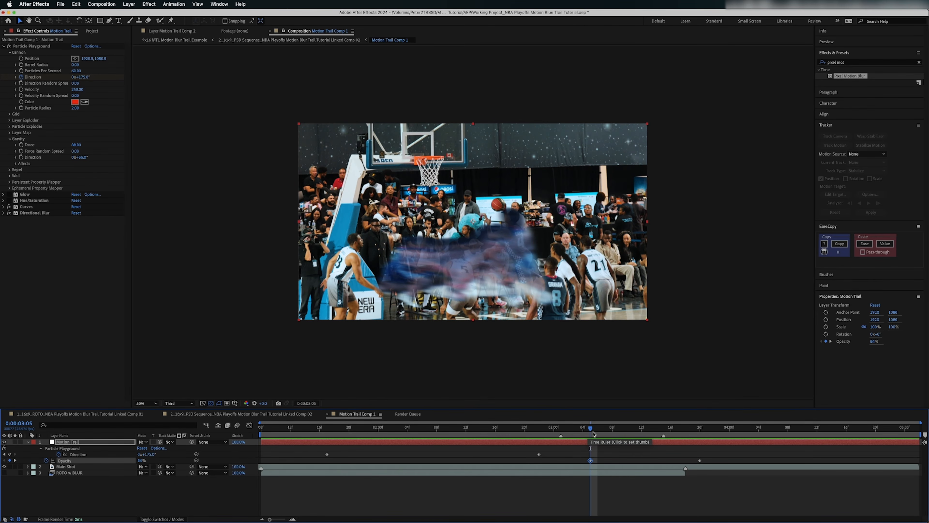
left_click_drag(592, 433, 715, 441)
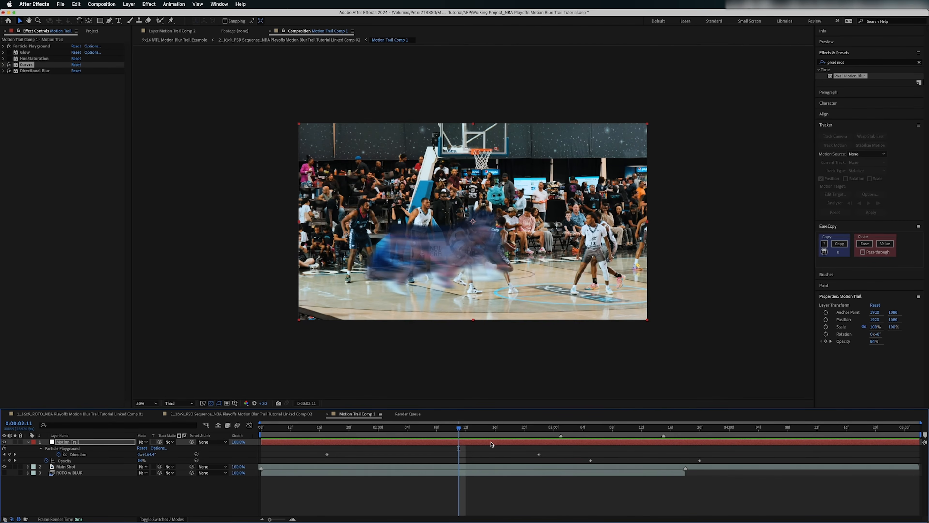
- Preview the trail, then compare it at 0:00:02:14 with the Glow and Hue/Saturation effects toggled on and off
key("space")
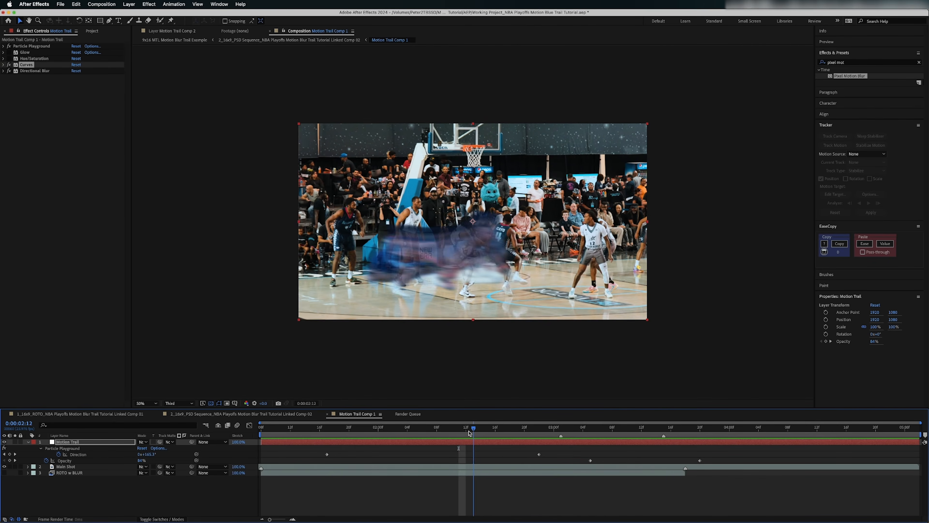
key("space")
left_click(30, 54)
left_click(9, 52)
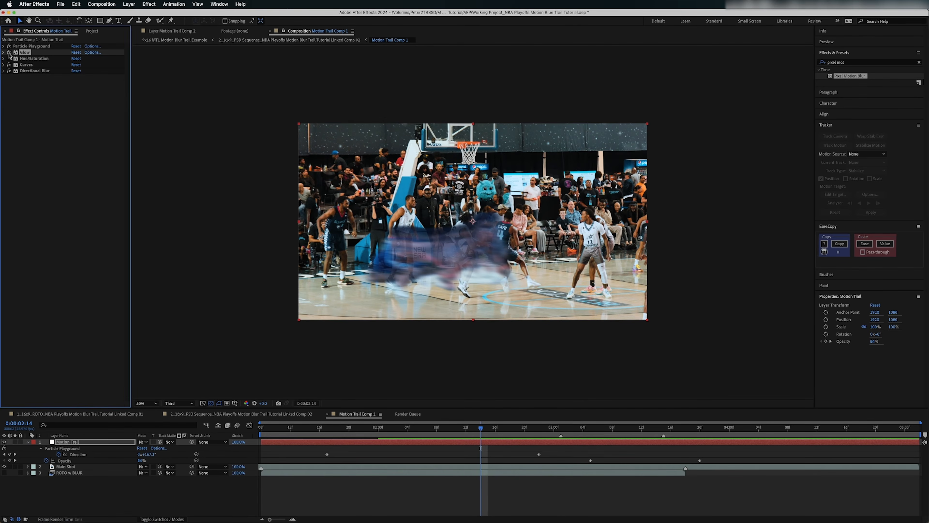
left_click(9, 53)
left_click(9, 53)
left_click(10, 59)
- Expand the Curves effect and compare the trail's color with Curves switched off and back on
left_click(5, 65)
left_click(3, 65)
left_click(5, 212)
left_click(55, 280)
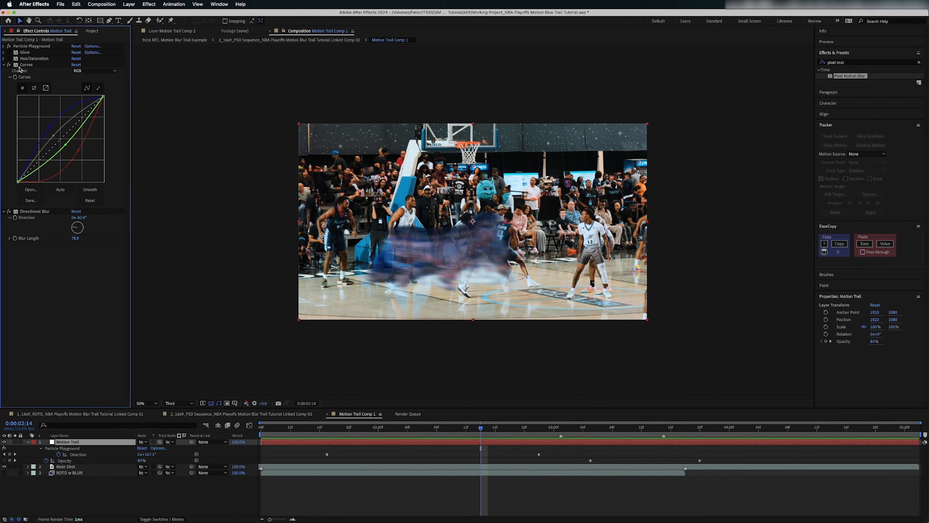
left_click(9, 67)
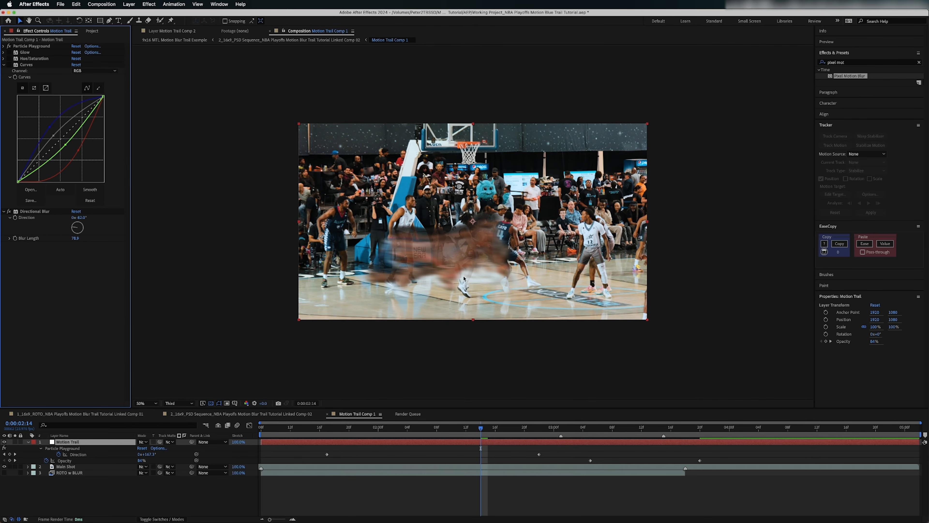
left_click(9, 65)
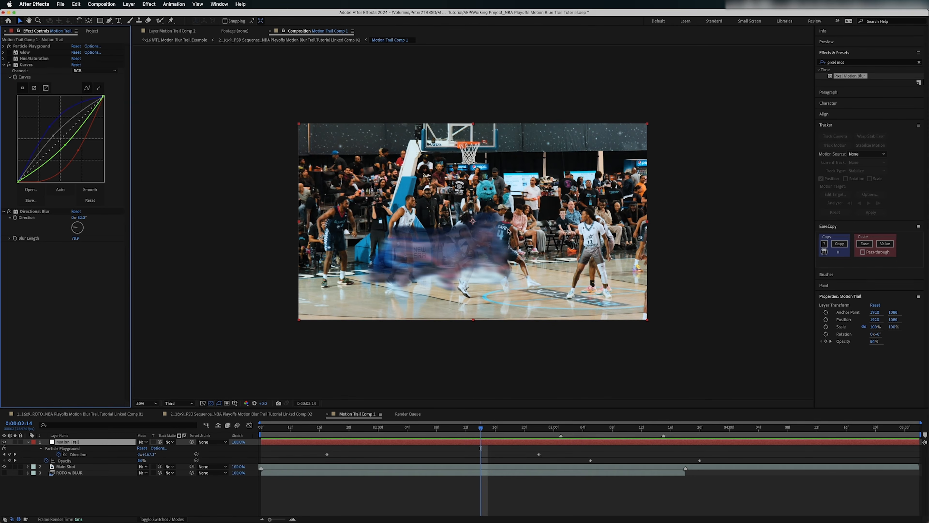
- Collapse Curves and preview the comp from 0:00:01:08 with Directional Blur switched off and back on
left_click(4, 65)
left_click(8, 71)
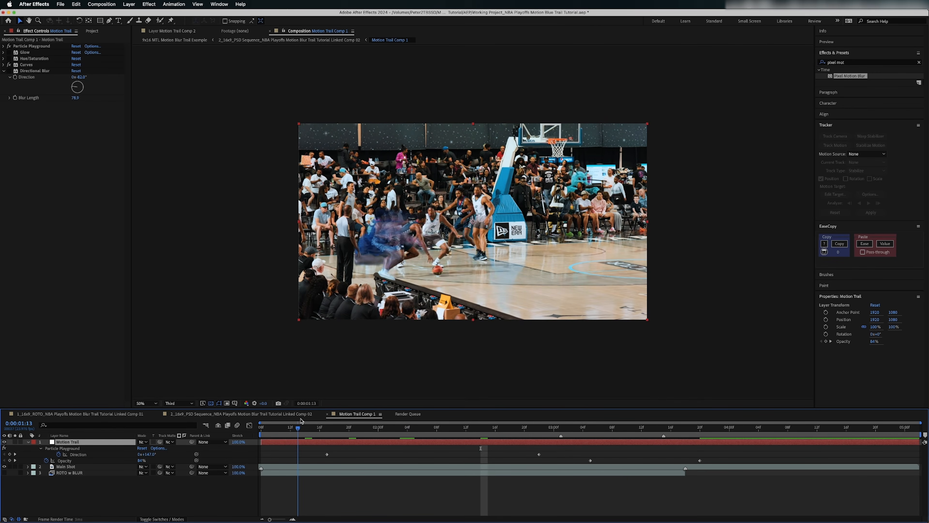
key("space")
key("space")
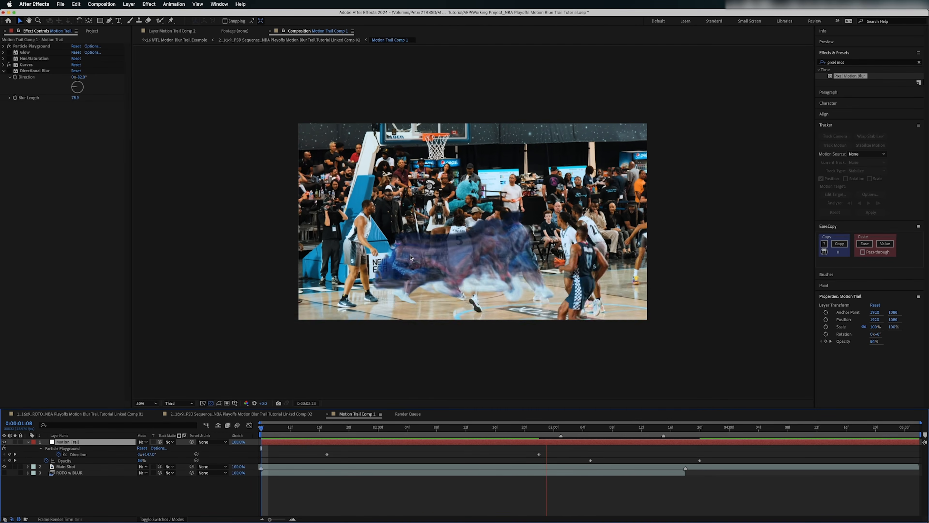
key("space")
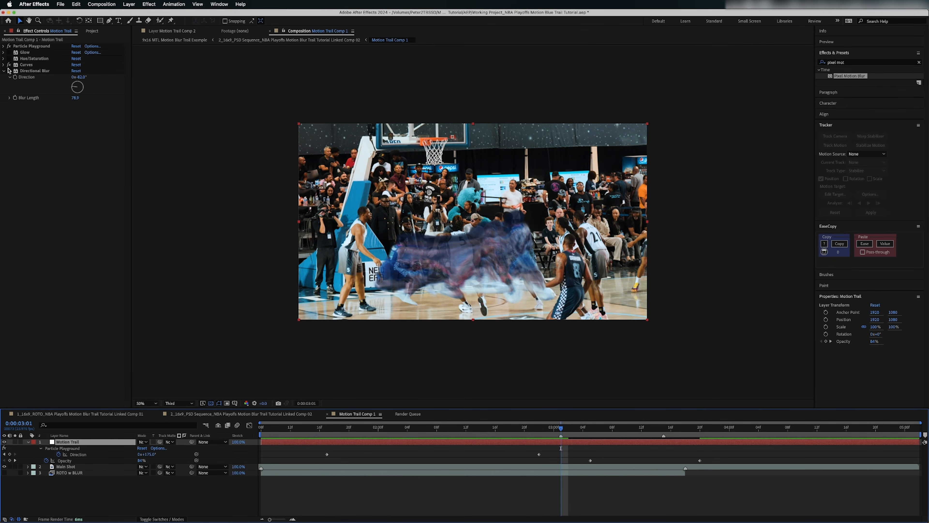
left_click(261, 432)
key("space")
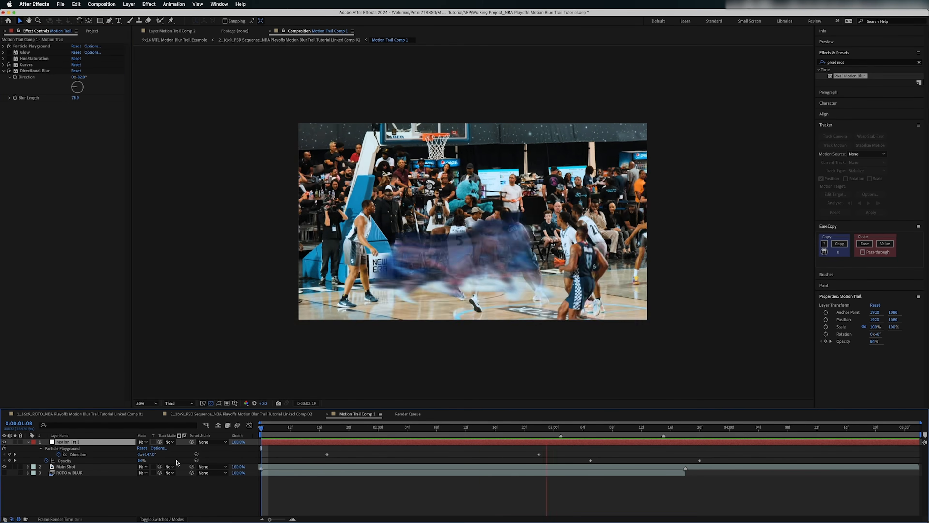
- Delete the Main Shot layer, collapse the Motion Trail properties, and select both the Motion Trail and ROTO w BLUR layers
left_click(83, 467)
key("Delete")
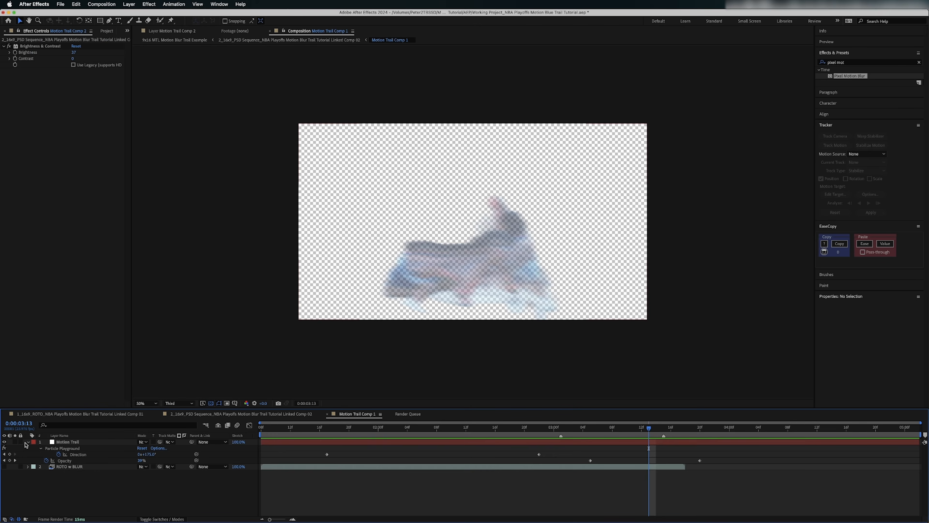
left_click(28, 442)
left_click(68, 442)
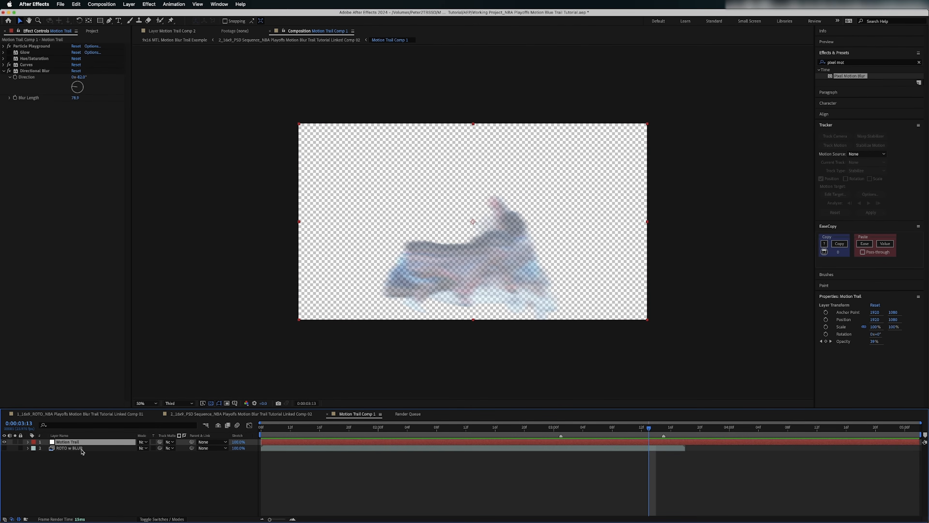
left_click(81, 448, "shift")
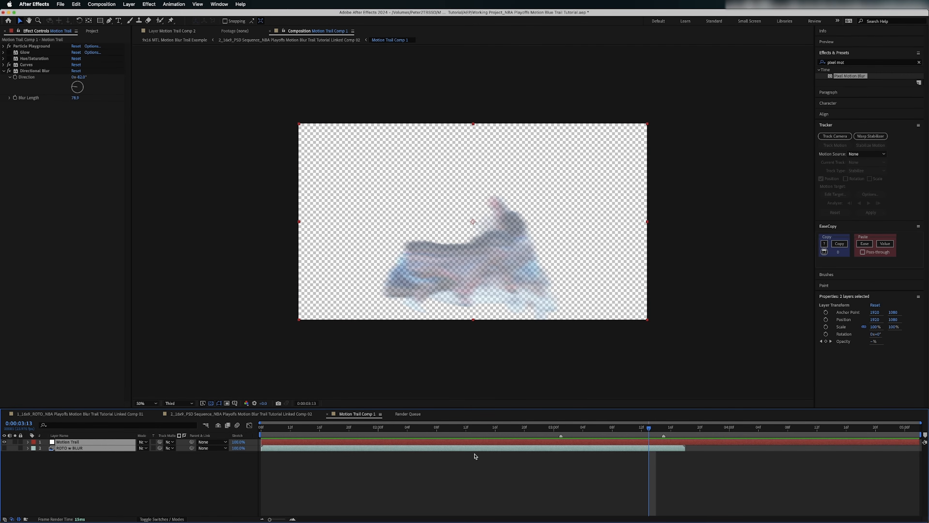
- Select the Motion Trail layer, expand its Particle Playground effect, collapse Gravity, and open the Layer Map settings for review
left_click(124, 465)
left_click(84, 442)
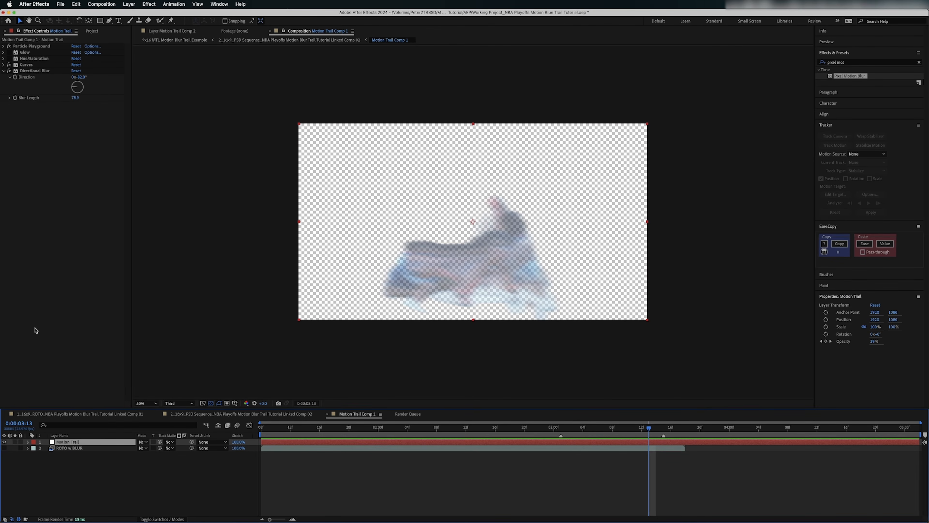
left_click(3, 47)
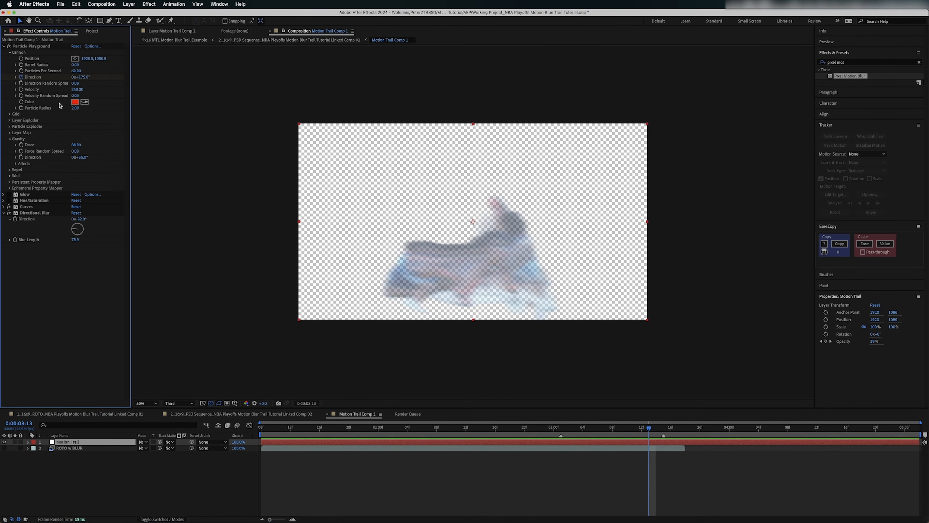
left_click(8, 139)
left_click(9, 132)
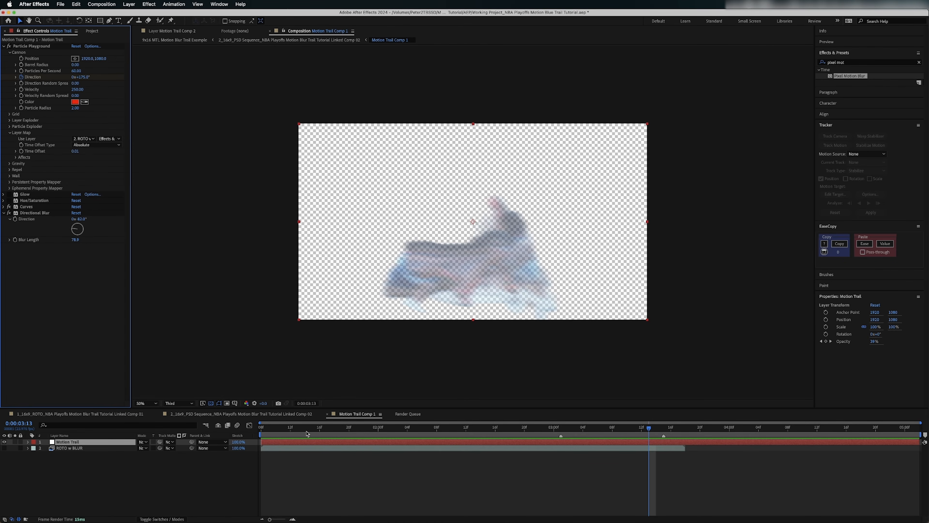
left_click(300, 450, "shift")
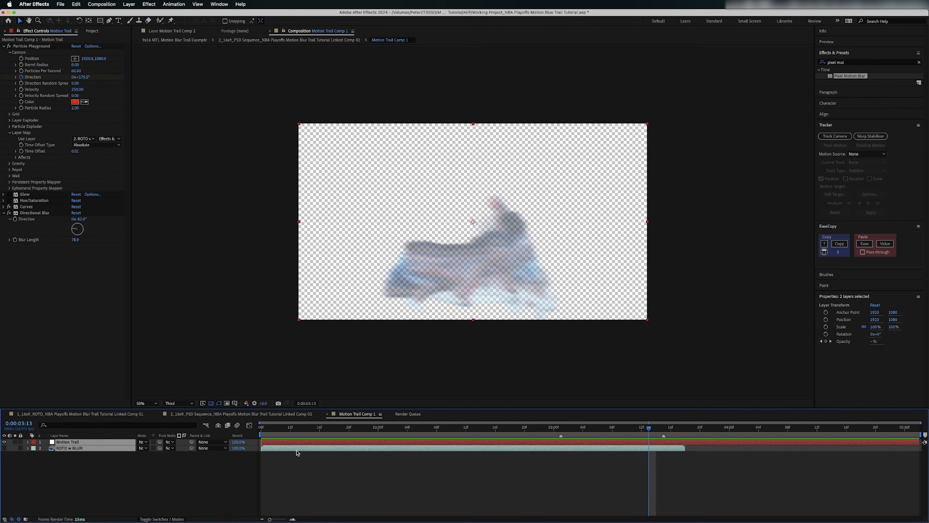
key("super+shift+c")
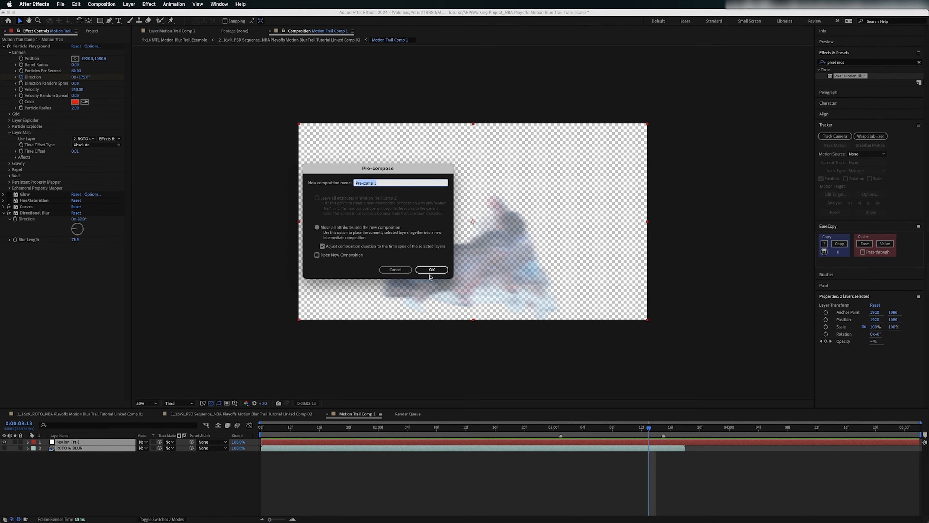
left_click(408, 271)
left_click(188, 495)
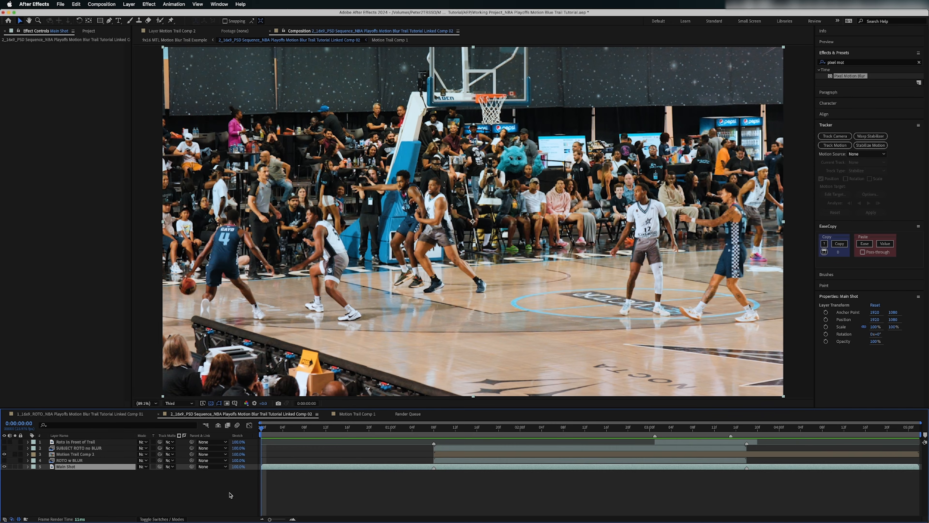
- Preview the main sequence comp from the start to check Motion Trail Comp 2 over the Main Shot layer
left_click(462, 455)
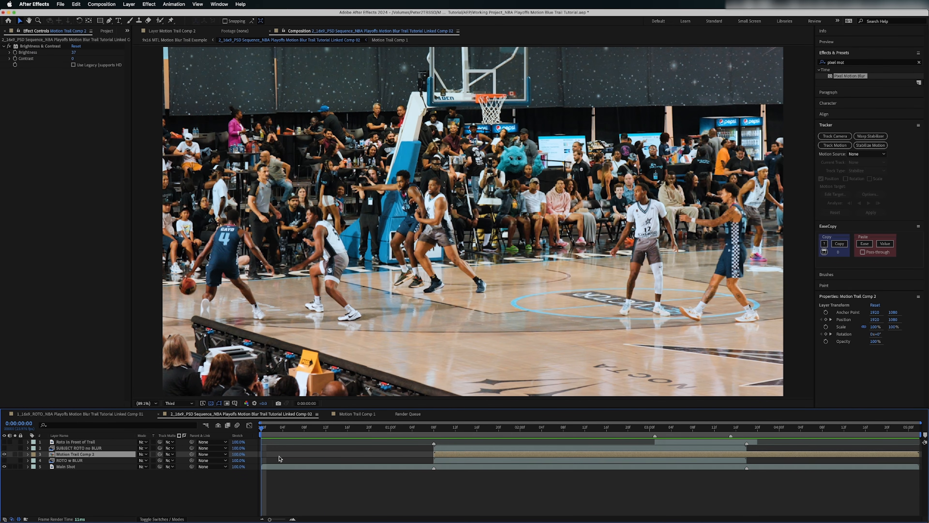
left_click(283, 477)
left_click(281, 468)
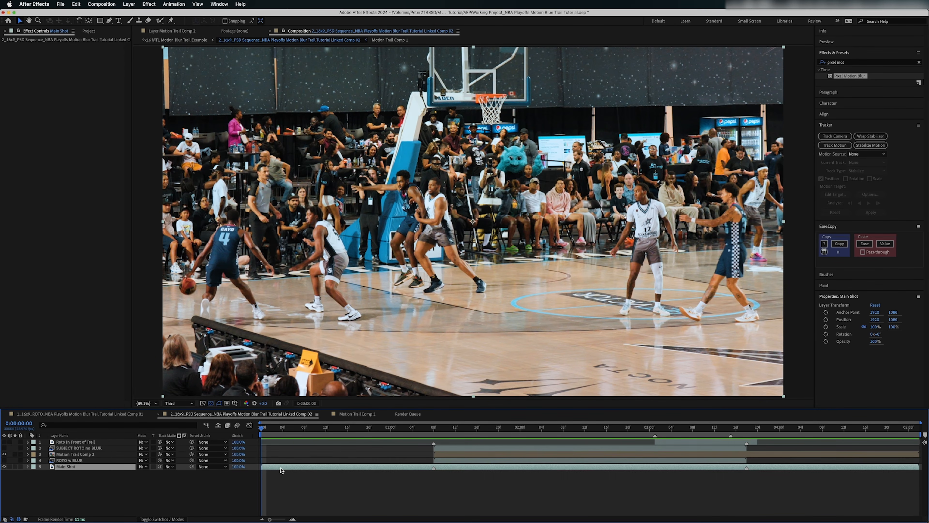
key("space")
left_click(458, 454)
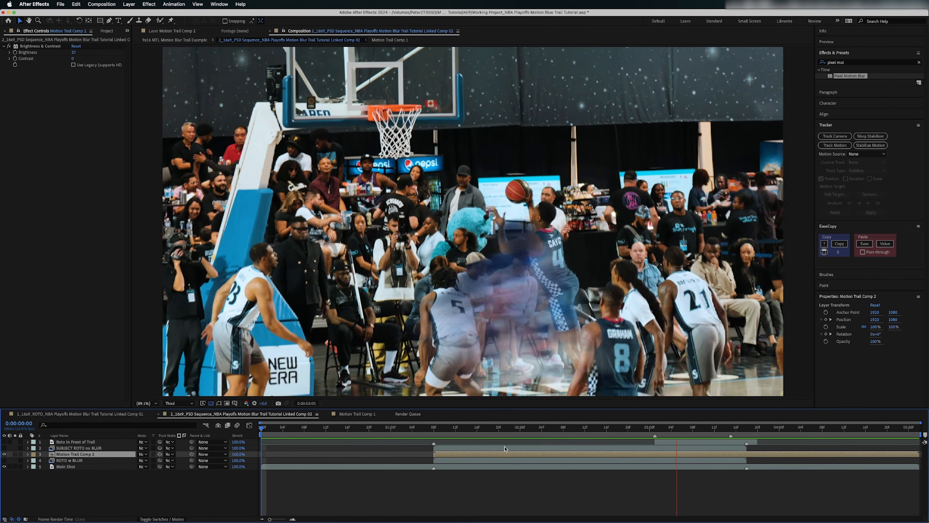
key("space")
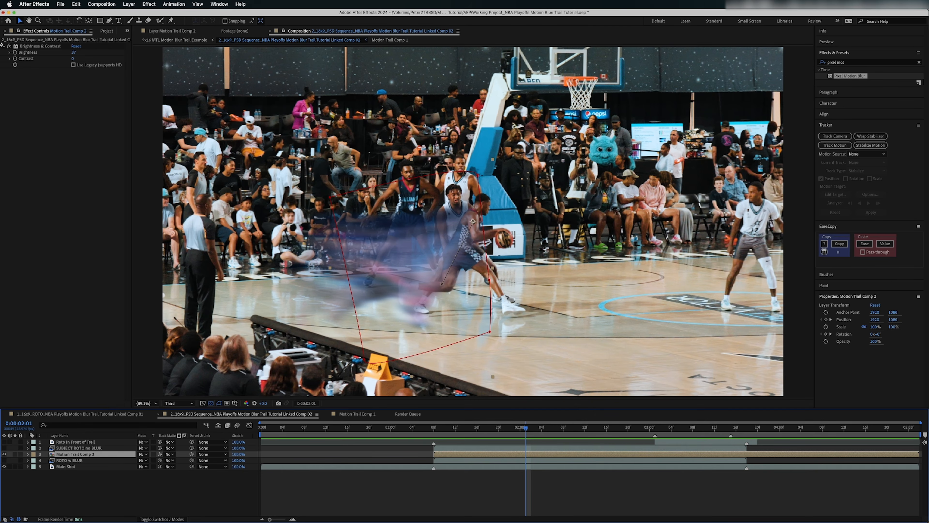
- Compare the trail at 0:00:02:01 with Brightness & Contrast switched off and back on
left_click(9, 46)
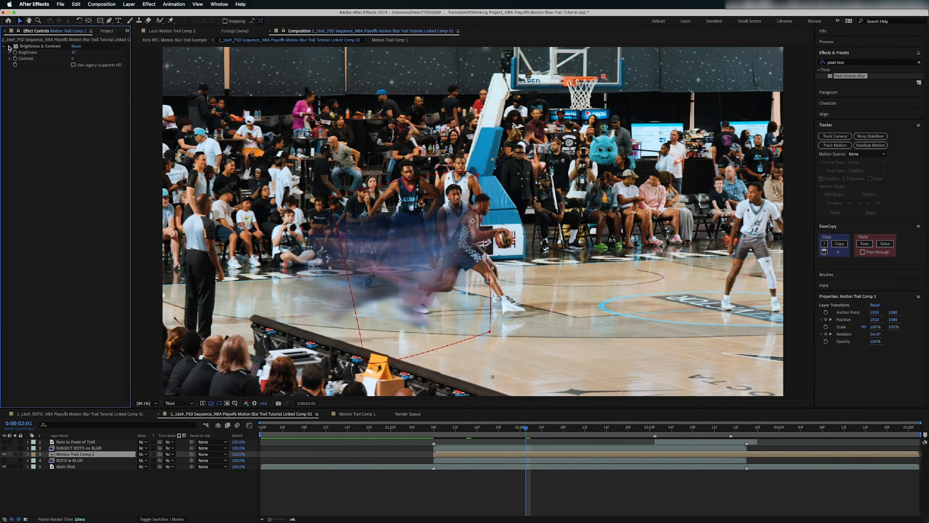
left_click(9, 46)
left_click(9, 47)
left_click(9, 46)
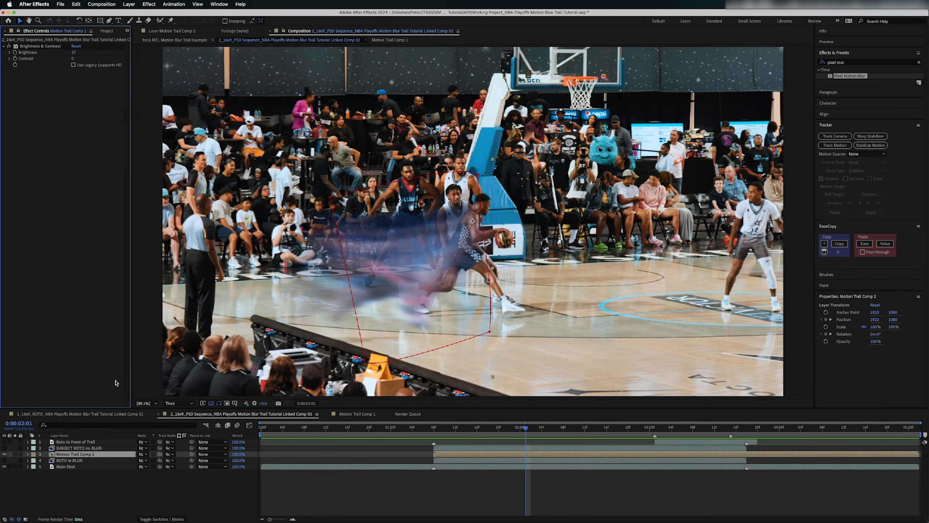
- Reveal the keyframed properties of Motion Trail Comp 2 and inspect its Position and Rotation keyframes at 0:00:02:20 and 0:00:03:11
key("u")
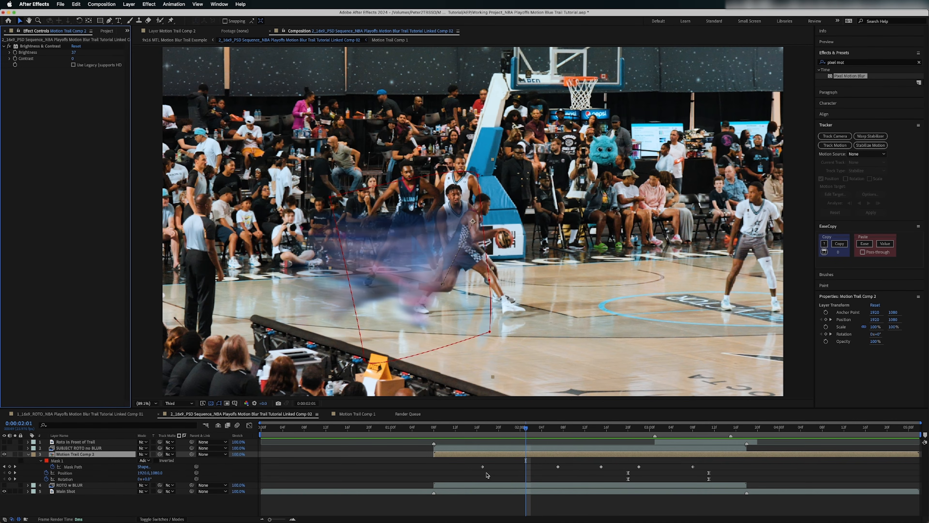
left_click(589, 476)
left_click(627, 428)
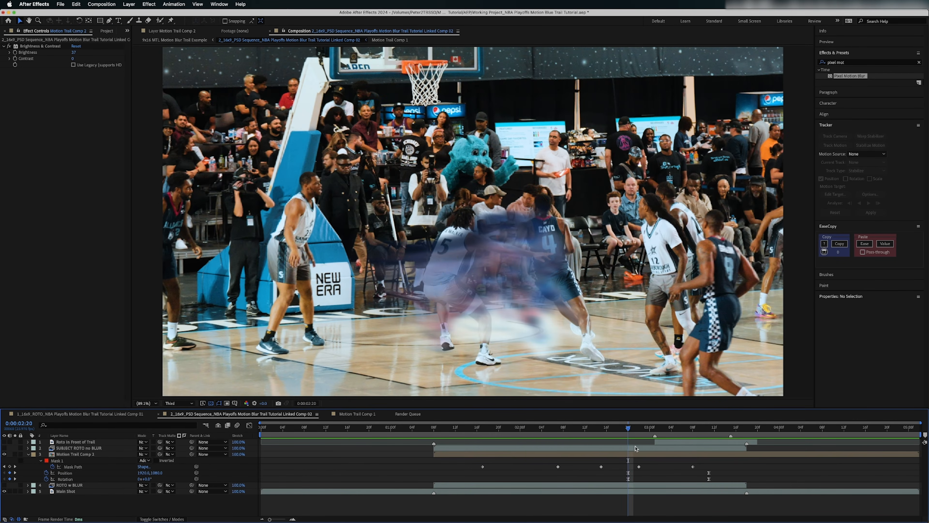
left_click(628, 479)
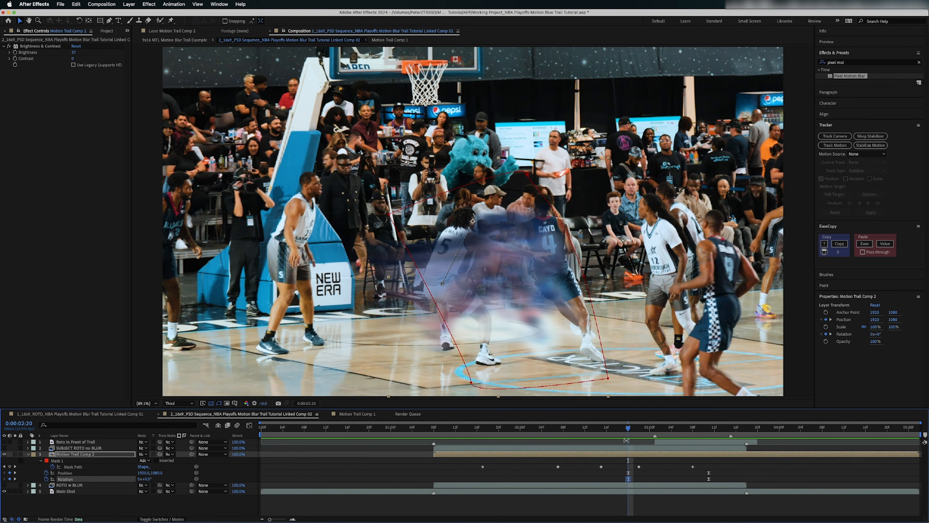
left_click_drag(628, 429, 709, 439)
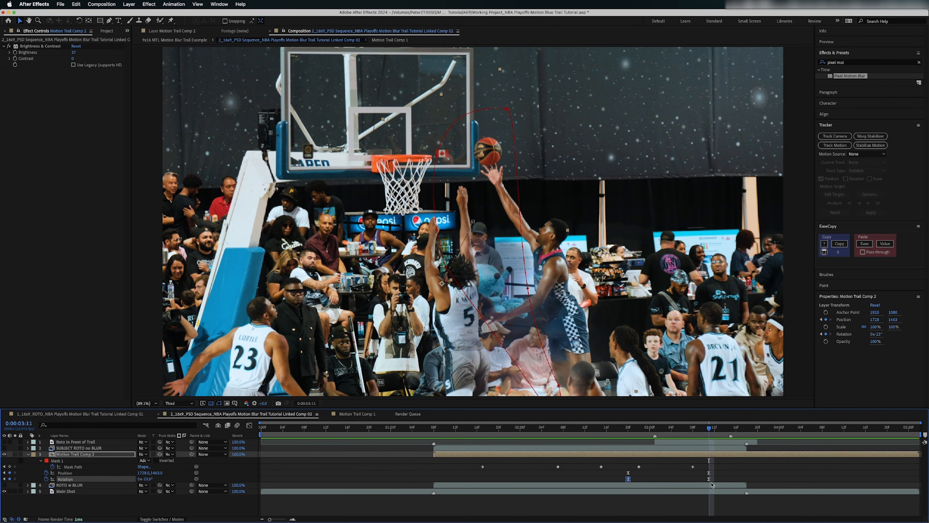
left_click(709, 473)
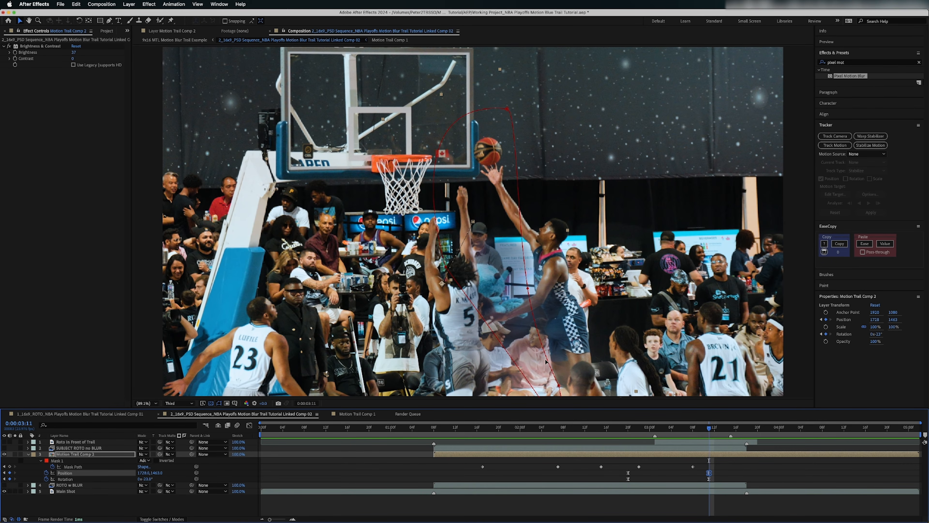
mouse_move(707, 436)
left_mouse_down()
mouse_move(663, 436)
mouse_move(709, 439)
left_mouse_up()
left_click(693, 479)
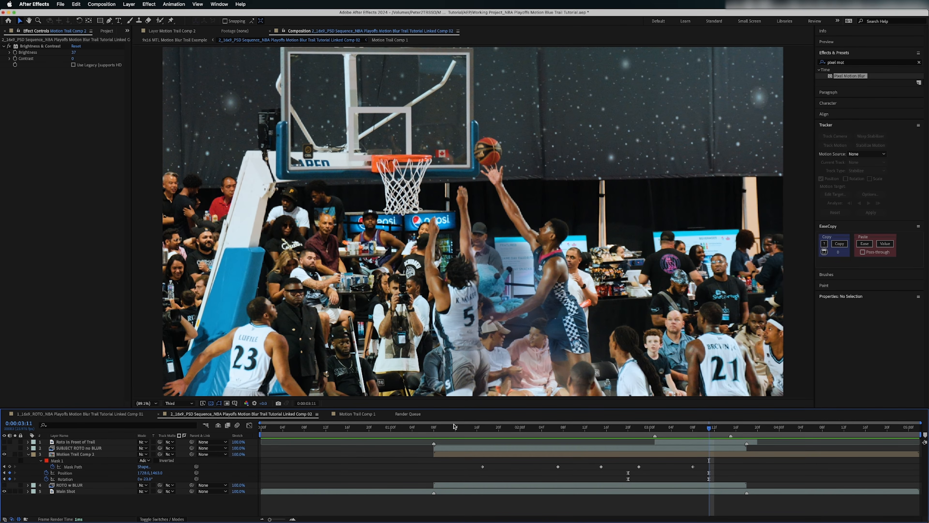
- Select the first Mask Path keyframe, preview from 0:00:01:16, and scrub to 0:00:03:09 to examine the mask animation
left_click(477, 428)
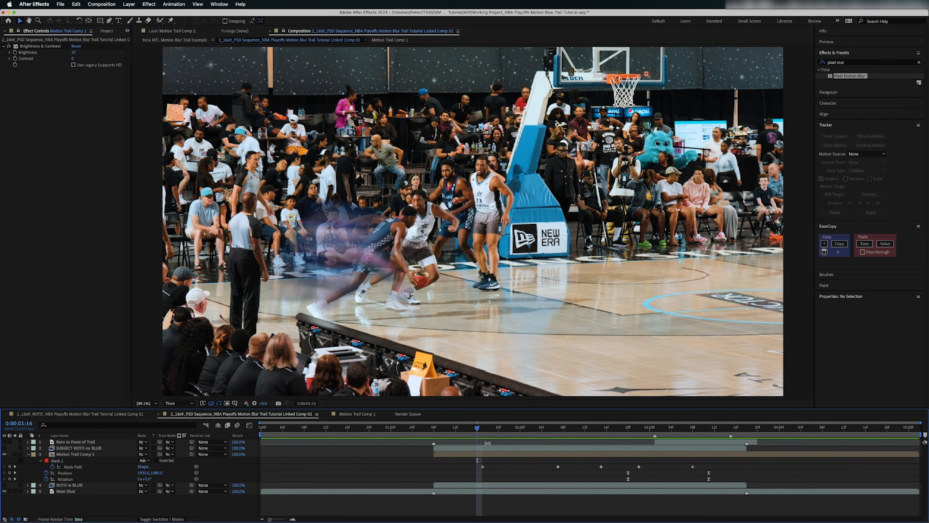
left_click(482, 466)
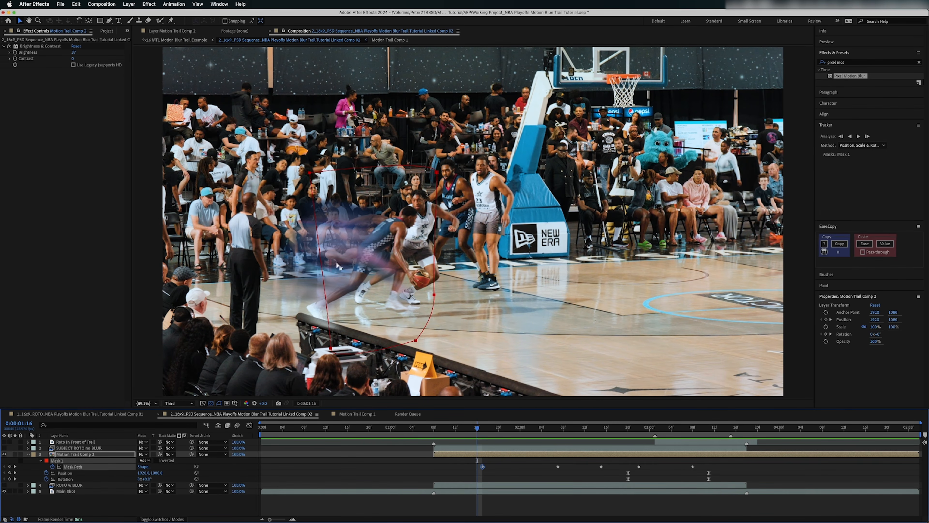
key("space")
key("space")
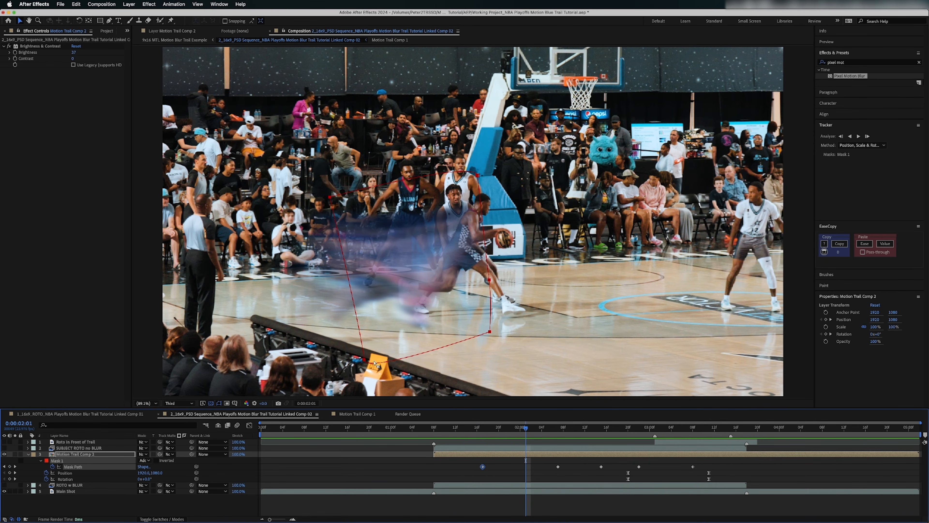
left_click_drag(554, 432, 697, 441)
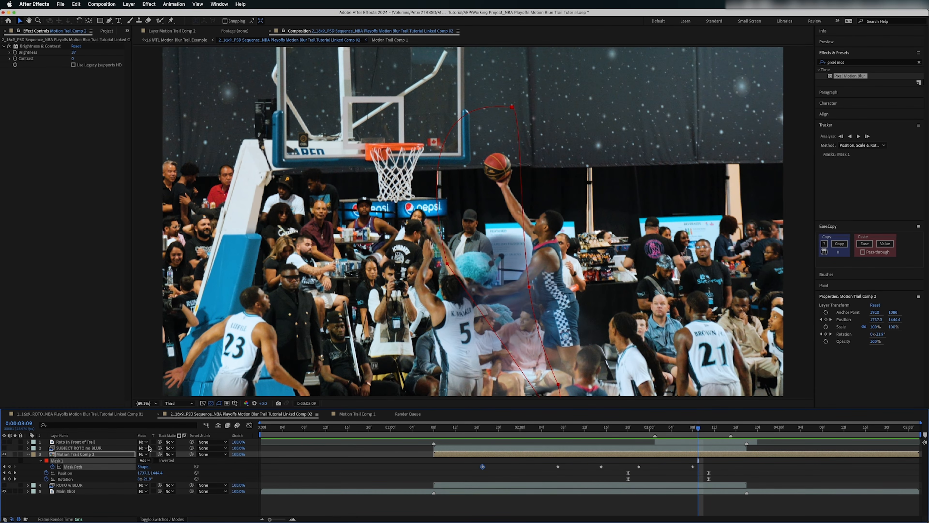
- Expand all Mask 1 properties on Motion Trail Comp 2 and select Mask Feather
left_click(40, 460)
left_click(40, 461)
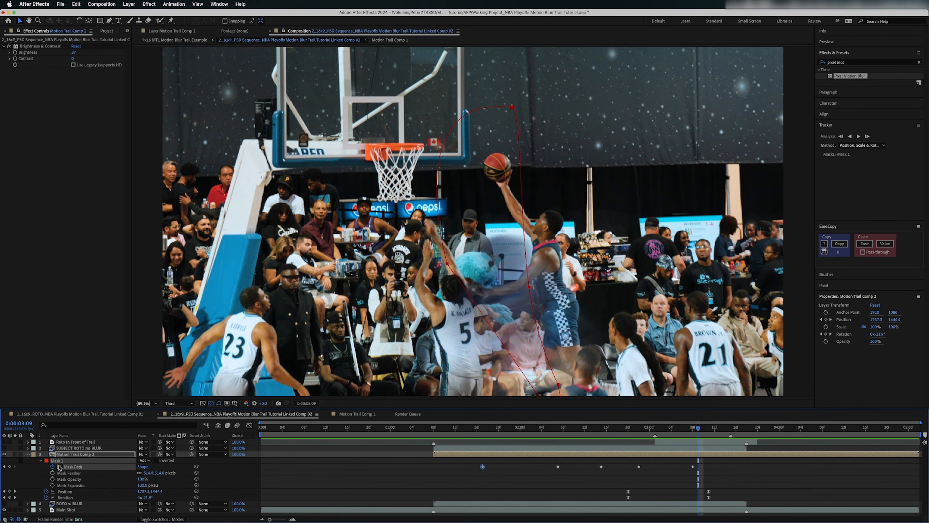
left_click(72, 474)
- Extend the trail mask outward behind the player at 0:00:01:17 by moving its lower and upper trailing-side vertices
left_click(483, 428)
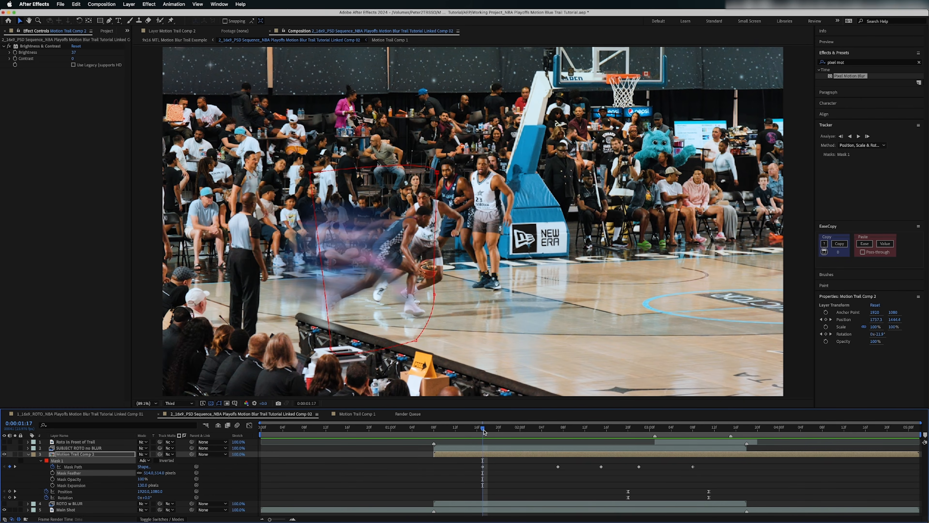
left_click(483, 469)
left_click_drag(330, 348, 191, 347)
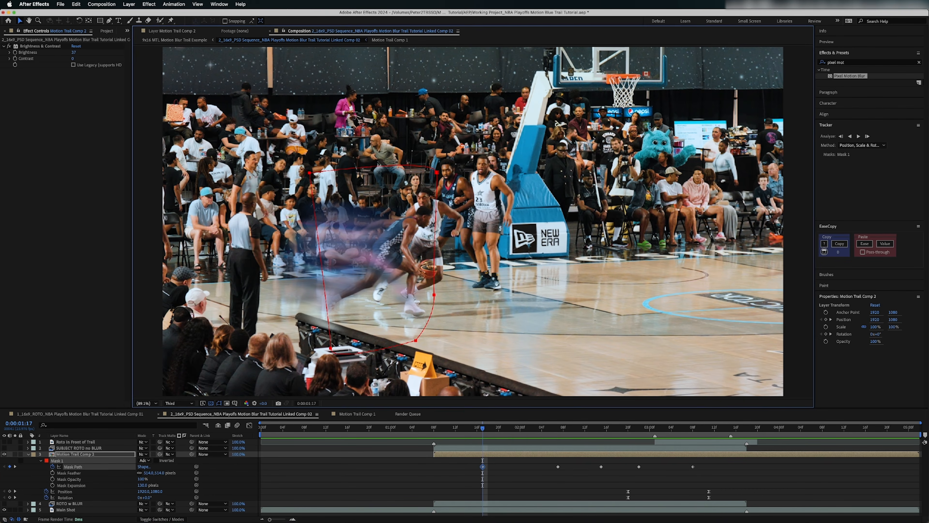
left_click_drag(308, 172, 226, 164)
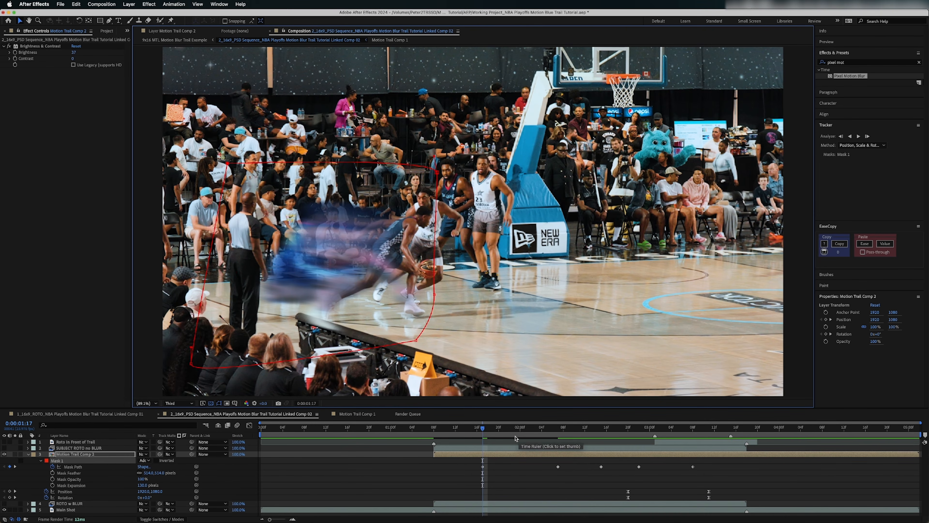
- Delete all Mask Path keyframes after 0:00:01:17 and preview the trail with the mask held in one shape
left_click_drag(535, 461, 808, 463)
key("Delete")
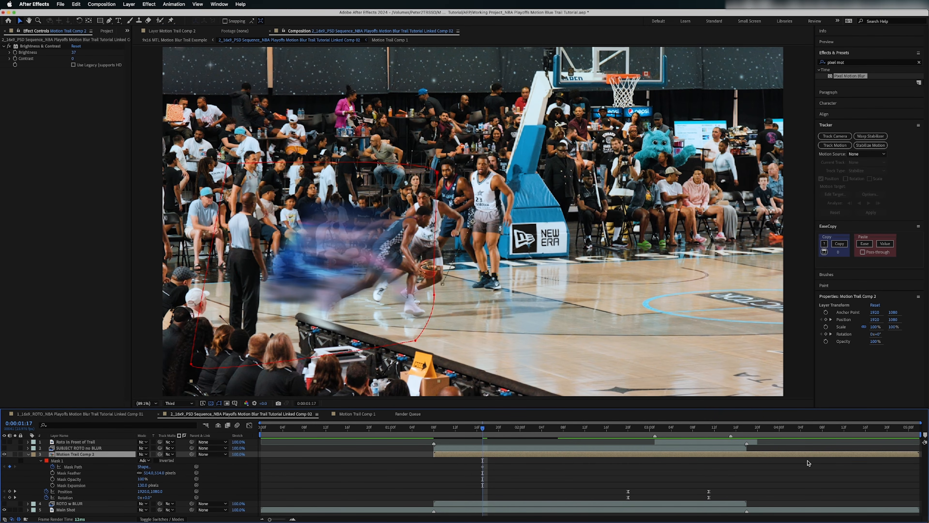
key("space")
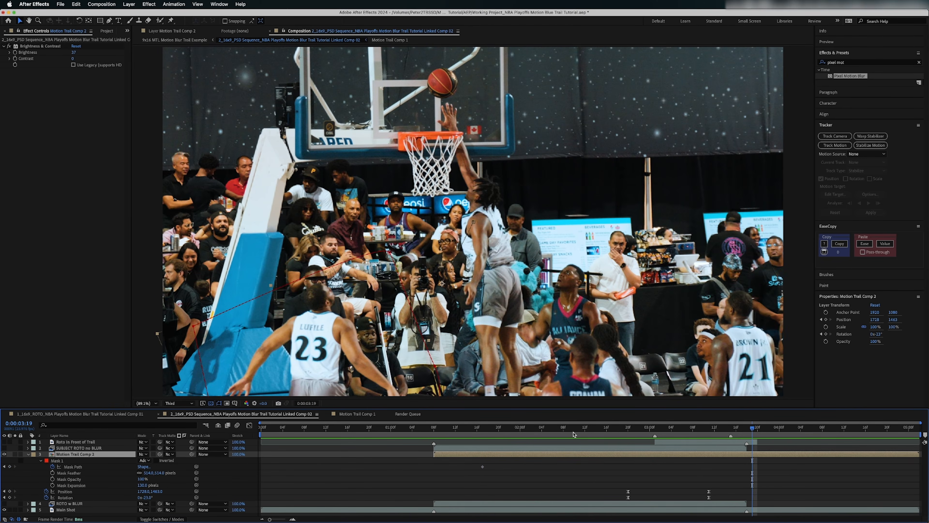
- Return to the Mask Path keyframe at 0:00:01:17 and scrub forward to review how the mask follows the player
left_click(516, 430)
left_click_drag(517, 430, 483, 427)
left_click(507, 476)
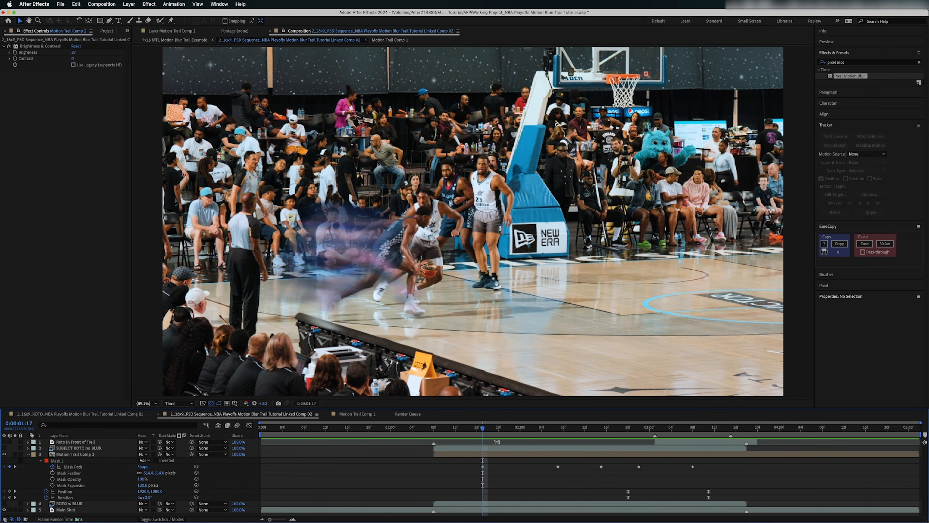
left_click(483, 467)
left_click_drag(491, 430, 736, 446)
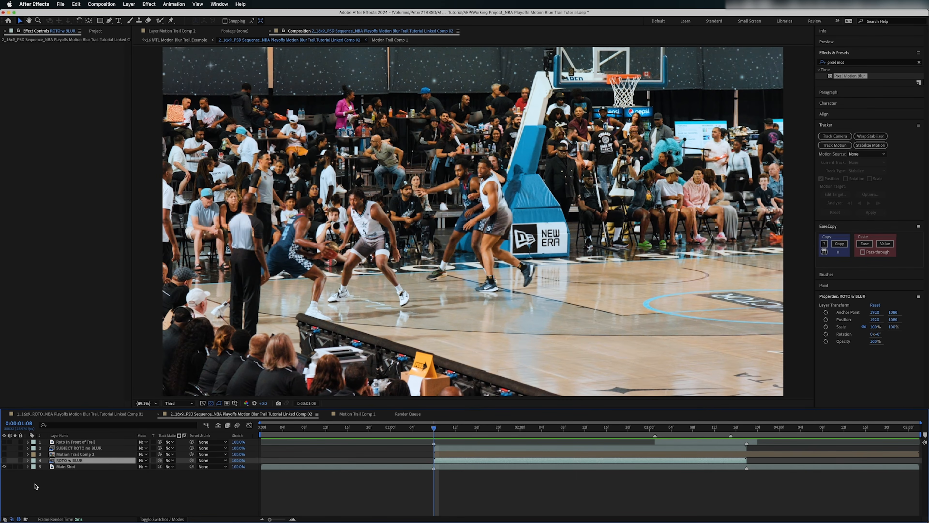
- Show only the ROTO w BLUR layer and preview the blurred cutout from 0:00:01:08
left_click(35, 487)
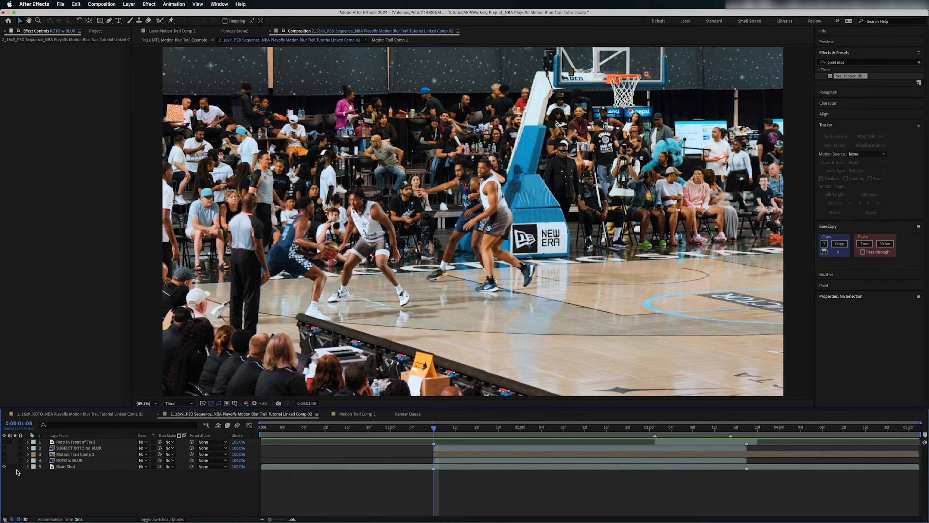
left_click(4, 460, "alt")
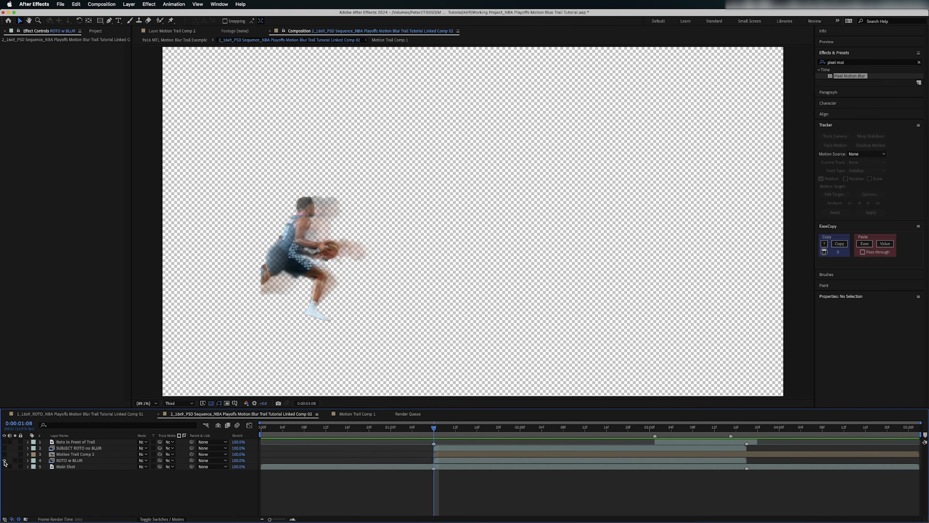
left_click(481, 463)
key("space")
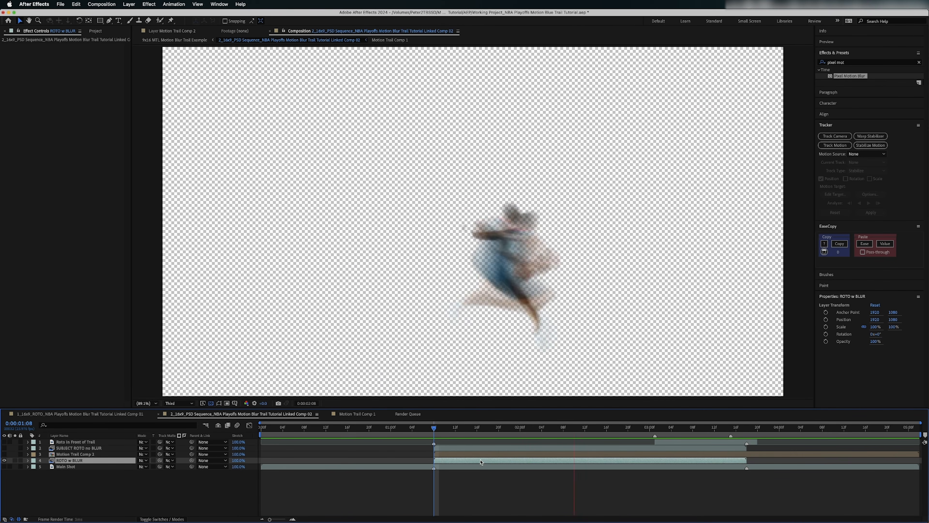
key("space")
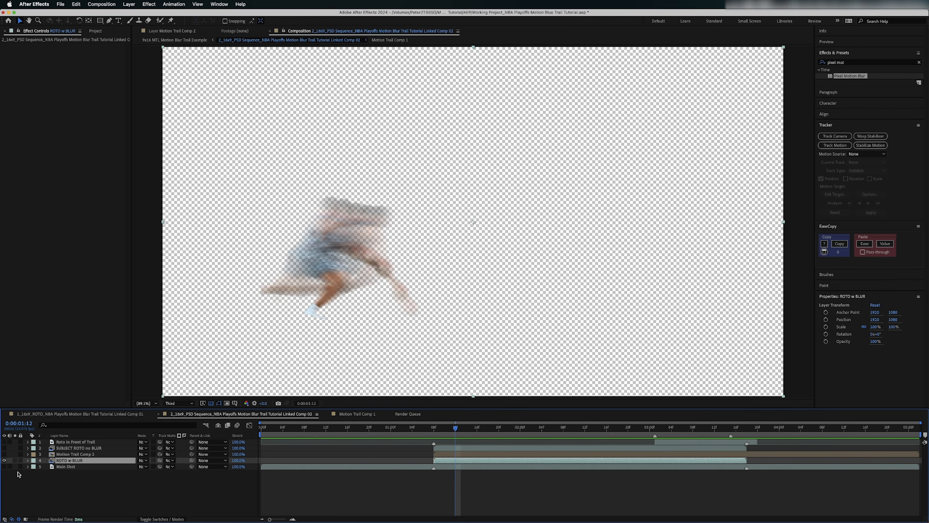
- Turn the visibility of the Main Shot and Motion Trail Comp 2 layers back on
left_click(4, 466)
left_click(4, 454)
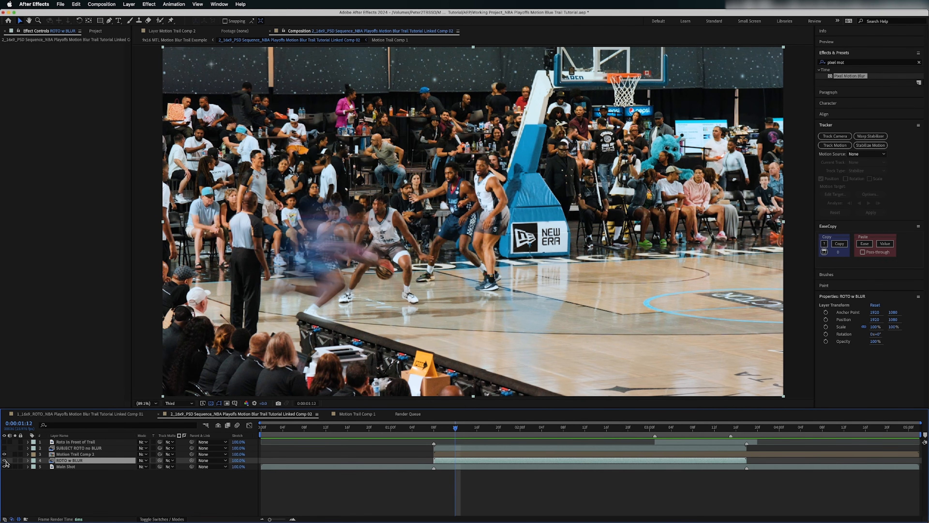
- Compare the shot with the ROTO w BLUR layer hidden and shown, and preview the trail from 0:00:01:07
left_click(4, 460)
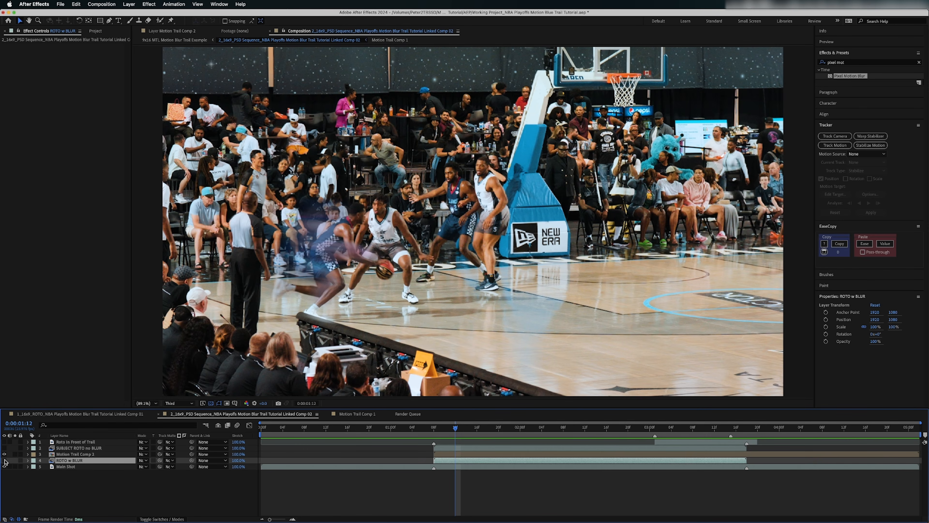
left_click(4, 460)
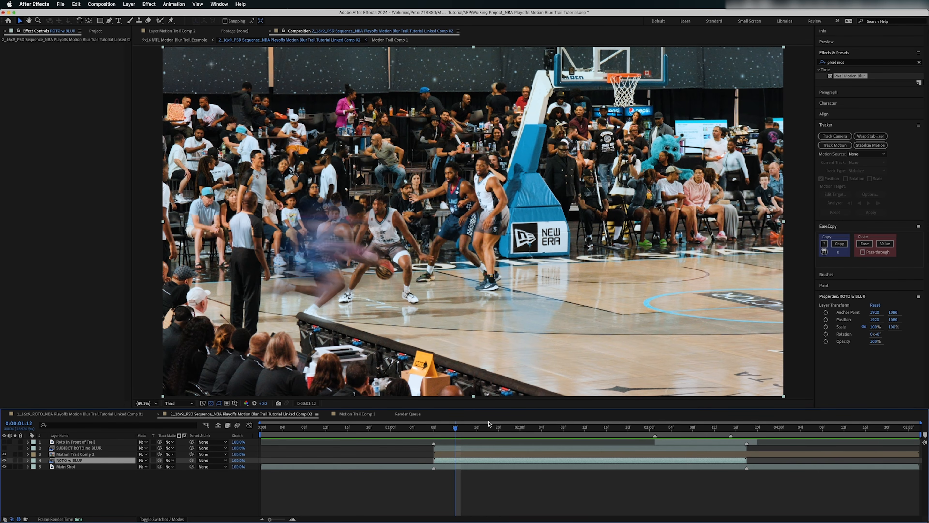
left_click(430, 429)
key("space")
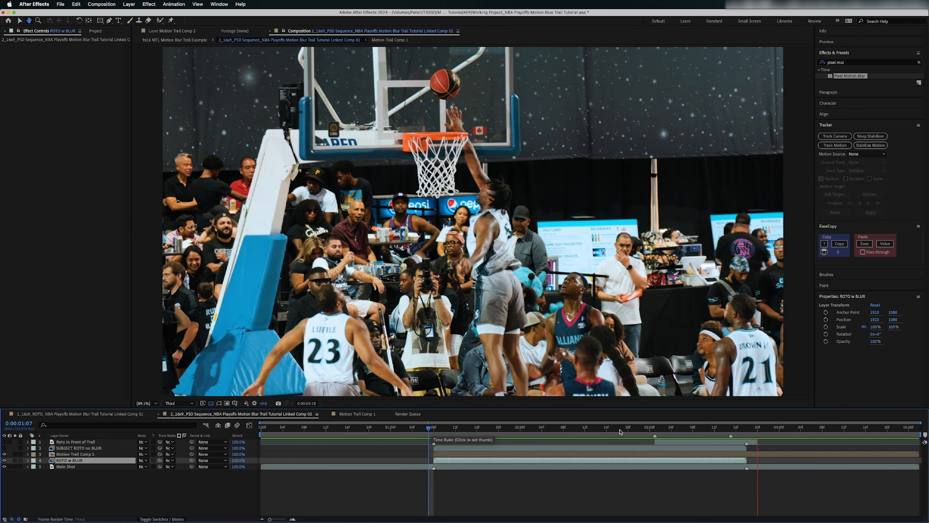
left_click(514, 428)
key("space")
key("space")
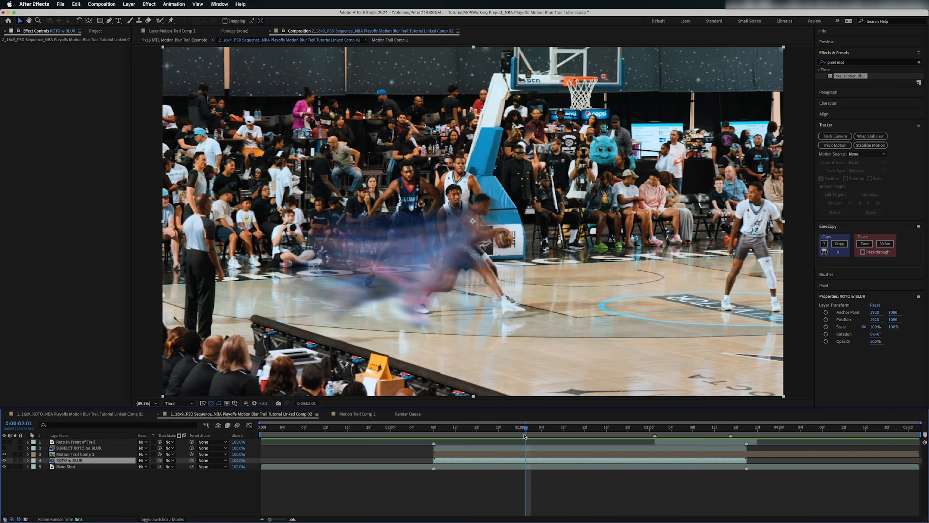
- Show only the SUBJECT ROTO no BLUR layer and preview the unblurred player cutout
left_click(484, 450)
left_click_drag(4, 466, 5, 451)
left_click(4, 448)
key("space")
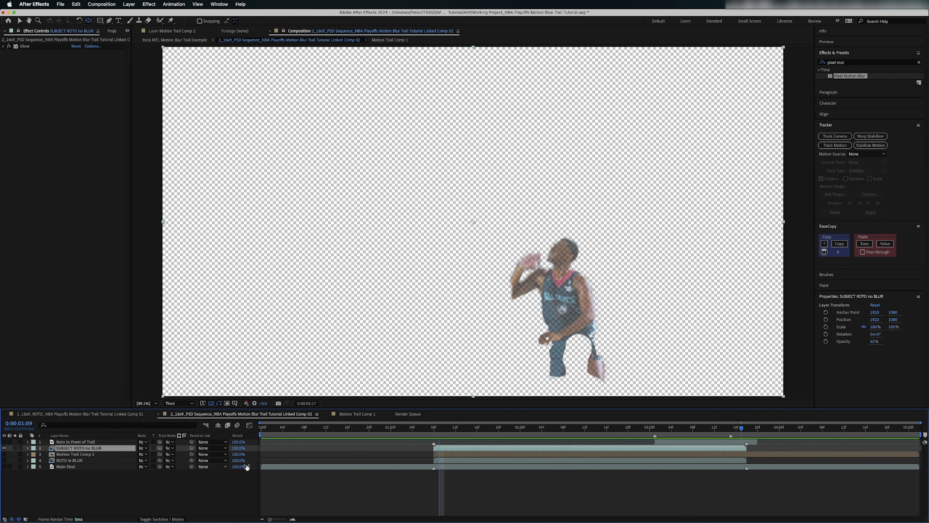
- Set the SUBJECT ROTO no BLUR layer's opacity to 100% and scrub to 0:00:01:10 to review the solid cutout
key("t")
left_click(141, 454)
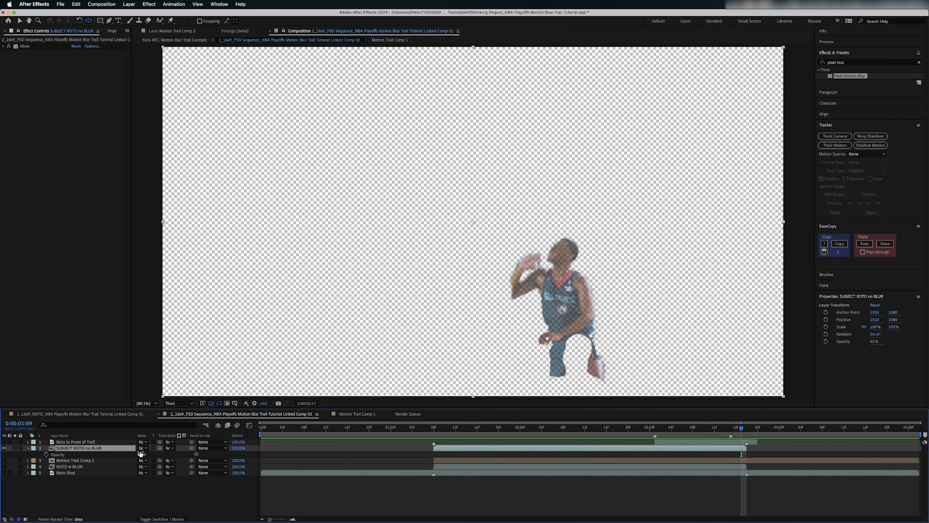
type("100")
key("Return")
left_click(433, 427)
mouse_move(432, 429)
left_mouse_down()
mouse_move(421, 428)
mouse_move(539, 416)
mouse_move(443, 424)
left_mouse_up()
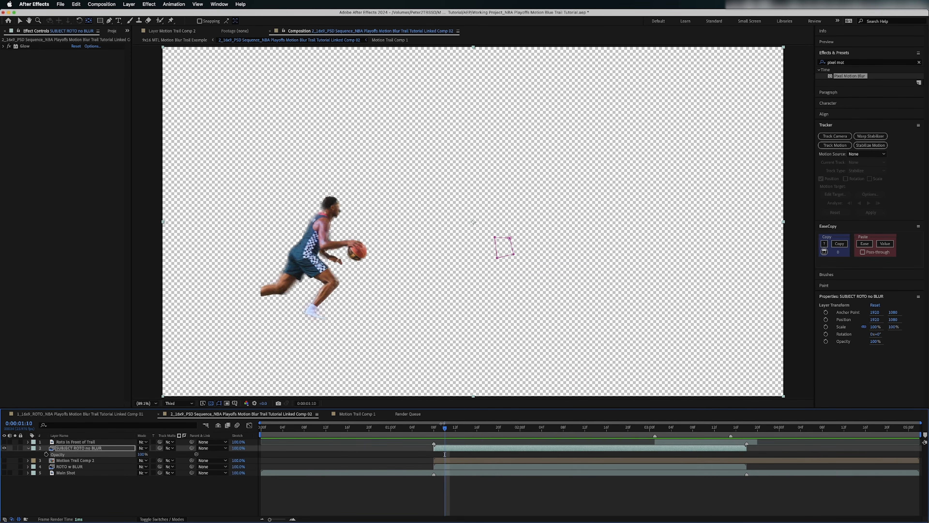
- Set the SUBJECT ROTO no BLUR layer's opacity to 65% and make Motion Trail Comp 2, ROTO w BLUR and Main Shot visible with it
left_click(142, 454)
type("65")
key("Return")
left_click_drag(4, 473, 5, 452)
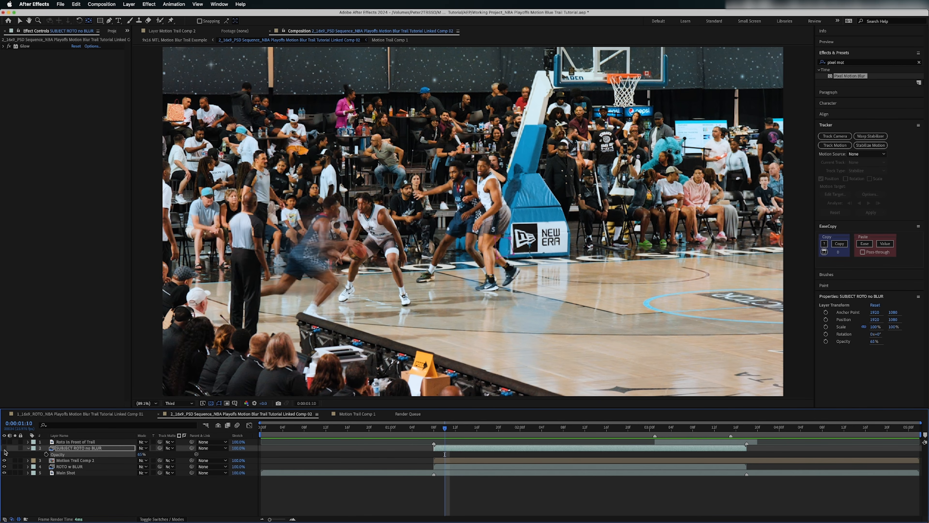
left_click(4, 448)
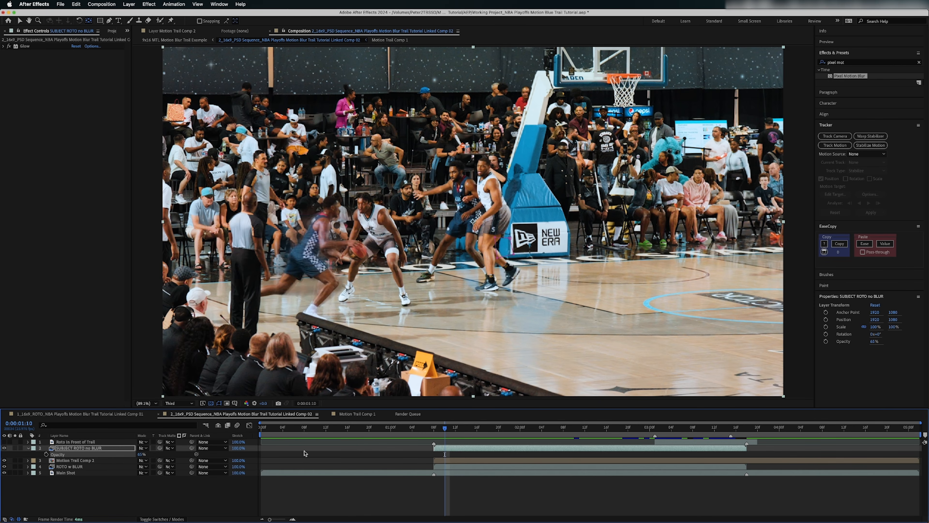
- Preview the composite, compare it with SUBJECT ROTO no BLUR hidden and shown at 0:00:01:23, and replay it from 0:00:01:08
key("space")
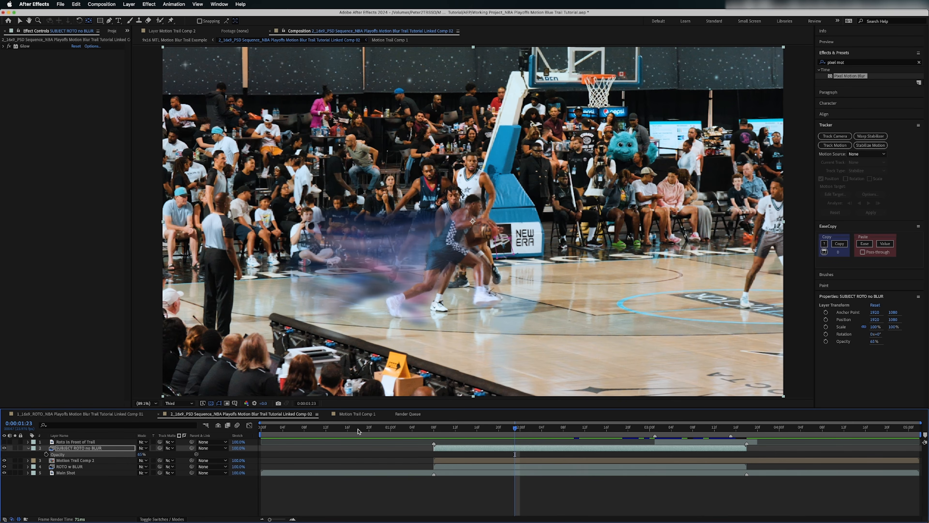
left_click(4, 448)
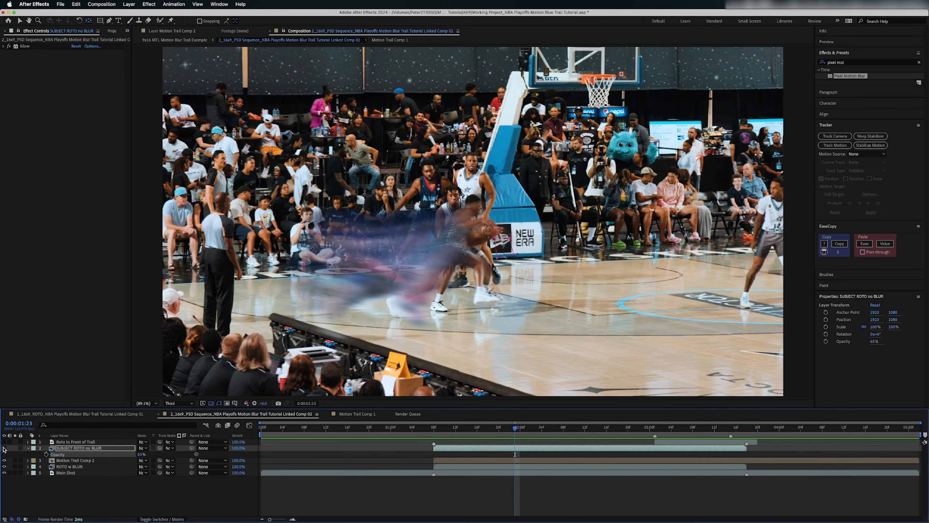
left_click(4, 448)
left_click_drag(483, 427, 443, 430)
key("space")
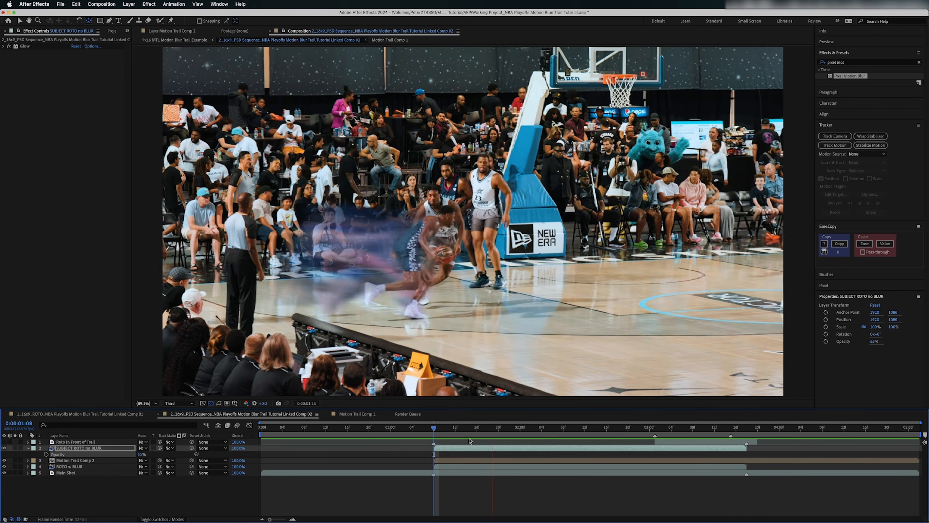
key("space")
- Try the SUBJECT ROTO no BLUR layer at 20% and 100% opacity to compare how the player blends with the trail
left_click(140, 454)
type("20")
key("Return")
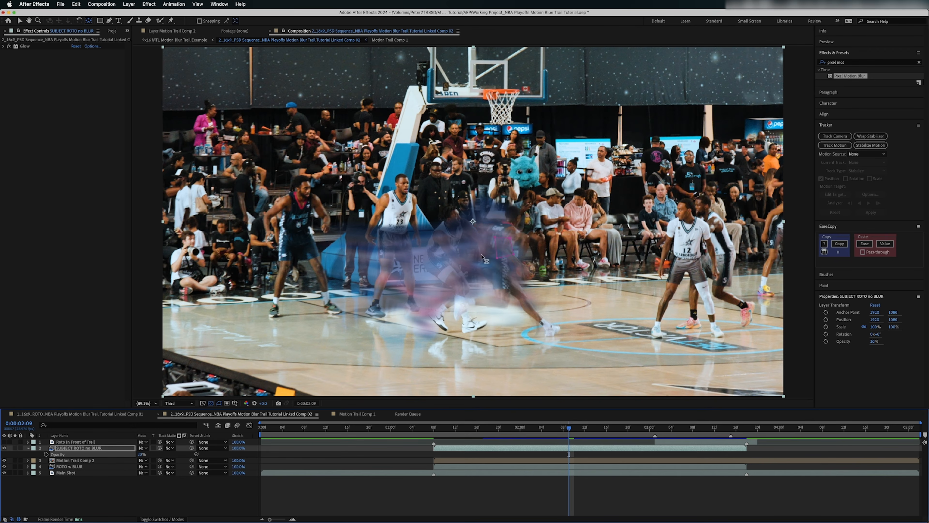
key("space")
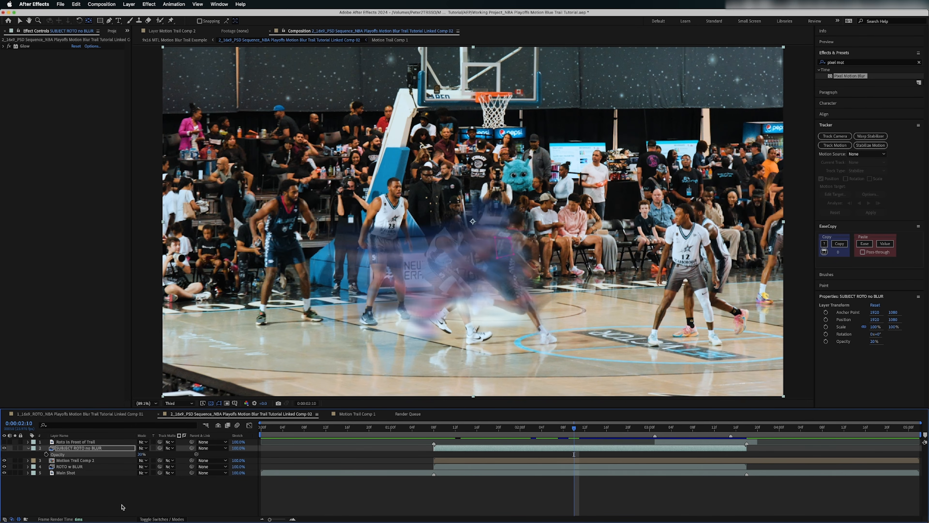
left_click(123, 507)
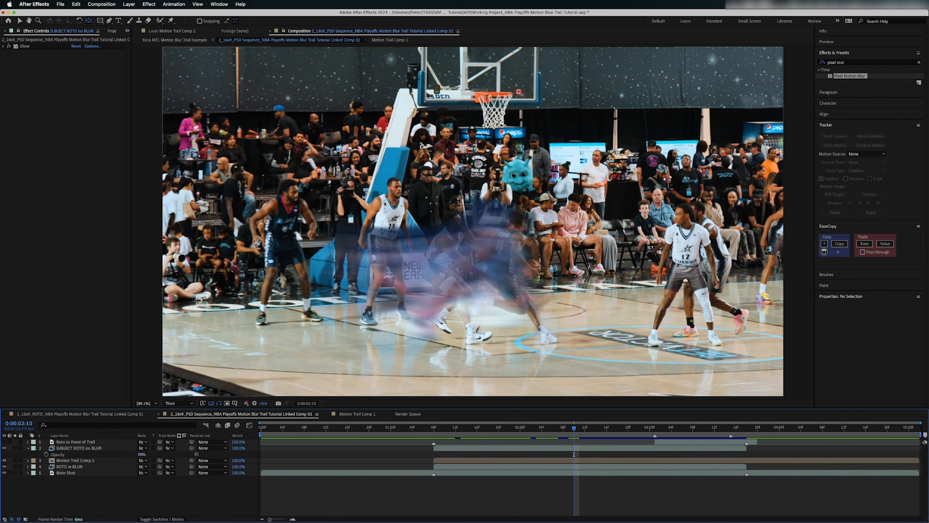
left_click_drag(142, 454, 421, 443)
left_click(537, 496)
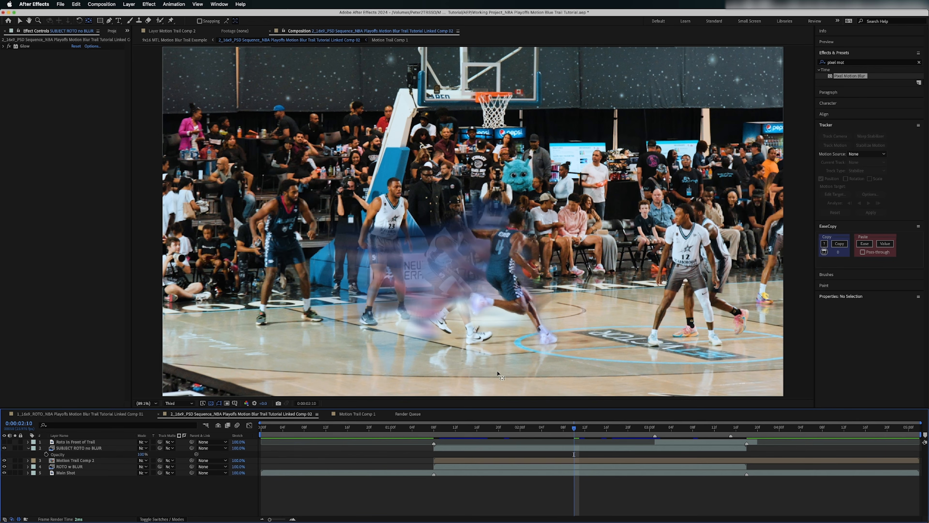
- Restore the SUBJECT ROTO no BLUR layer's opacity to 65% and preview the composite from 0:00:01:07
left_click(142, 454)
key("Return")
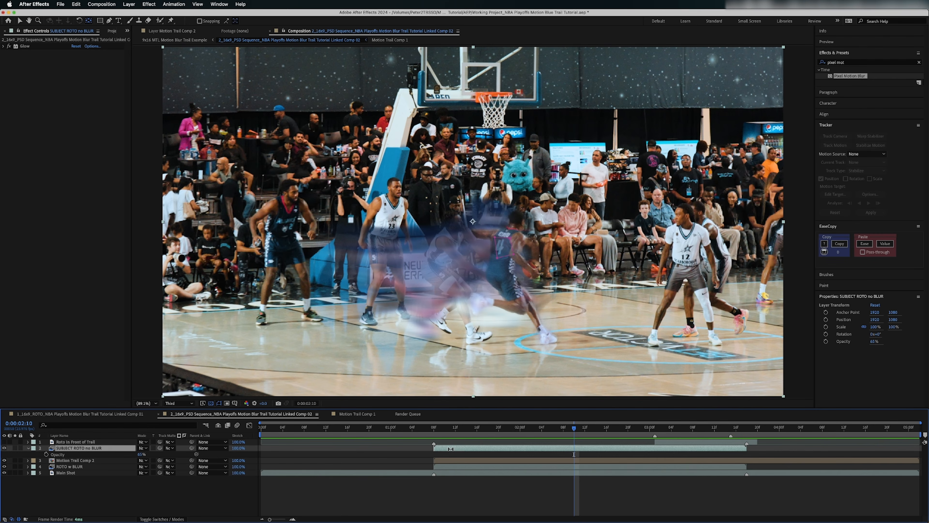
left_click(426, 434)
key("space")
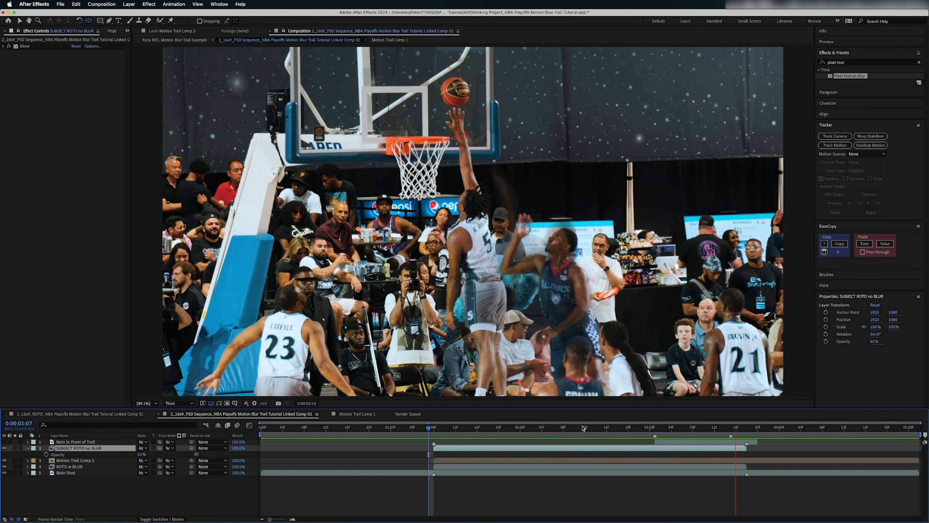
- Scrub from 0:00:03:01 to 0:00:03:06, select the Roto In Front of Trail layer's Roto Brush & Refine Edge effect, and make the layer visible
left_click(643, 427)
left_click_drag(642, 427, 655, 442)
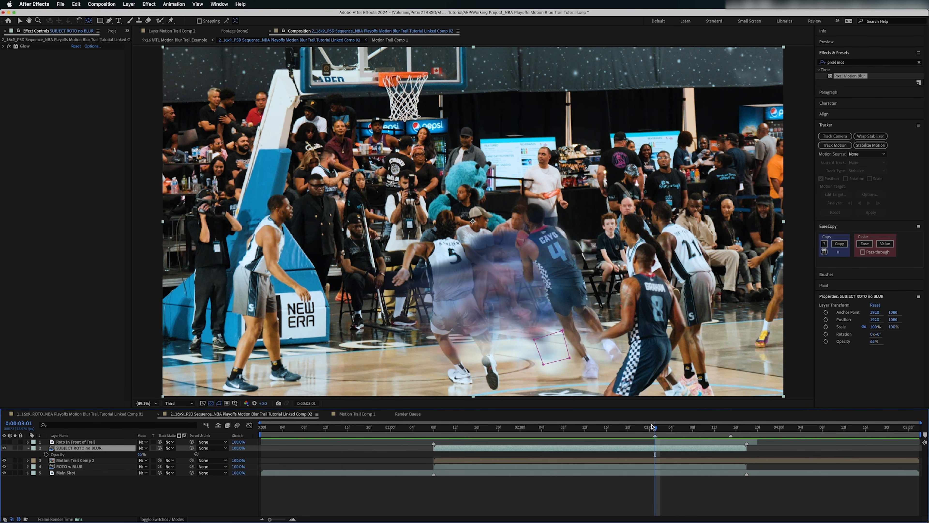
left_click_drag(655, 433, 683, 432)
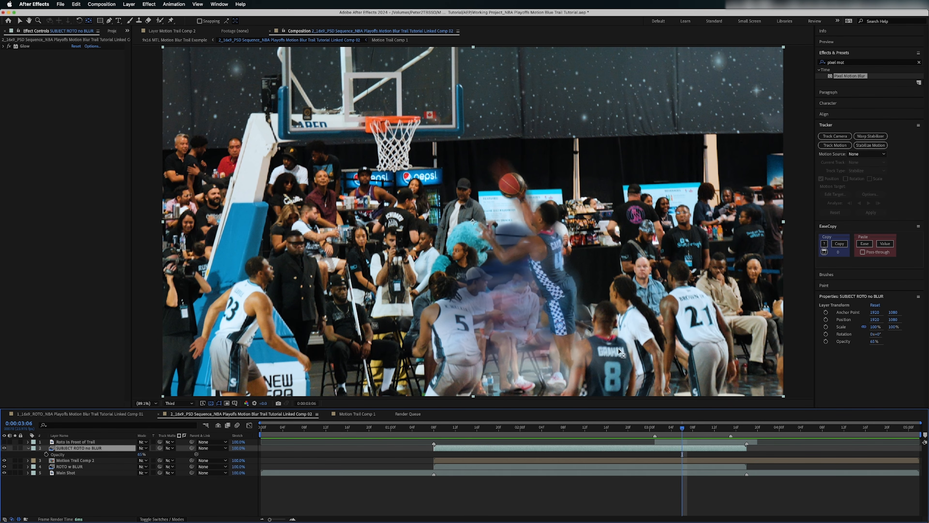
left_click(683, 441)
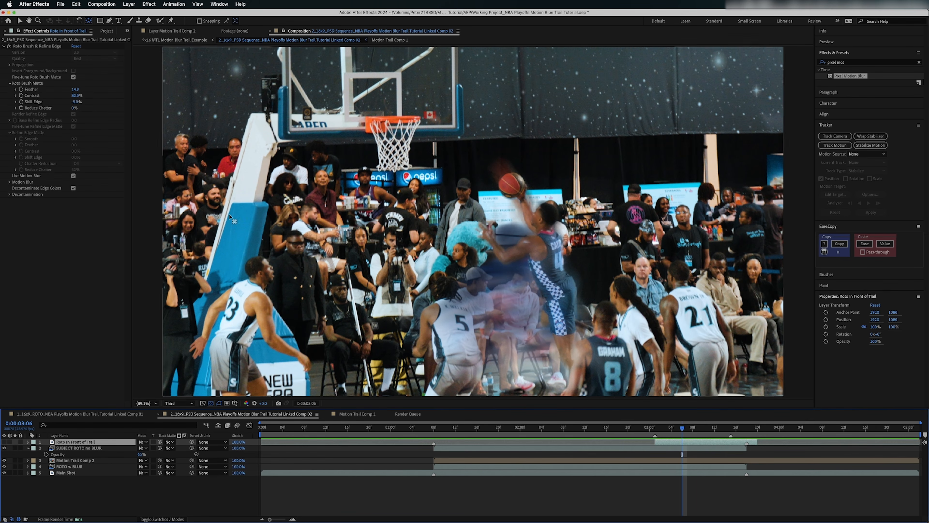
left_click(44, 47)
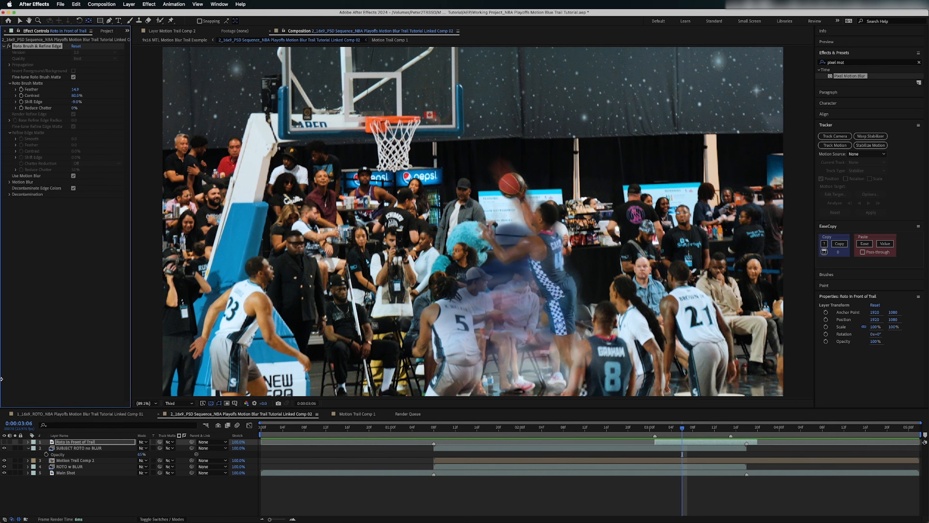
left_click(78, 441)
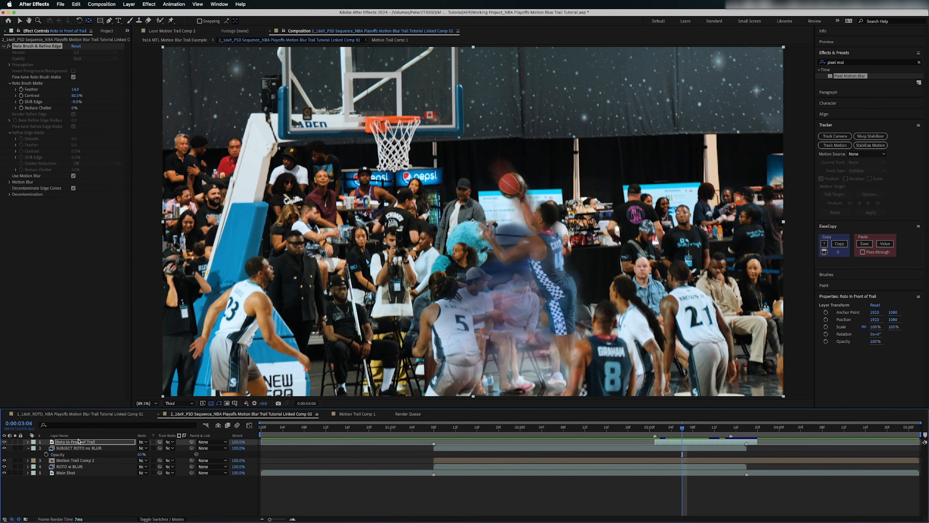
- Open the Roto In Front of Trail layer in its own viewer and scrub to 0:00:03:11 to review the foreground players' Roto Brush outline
double_click(78, 442)
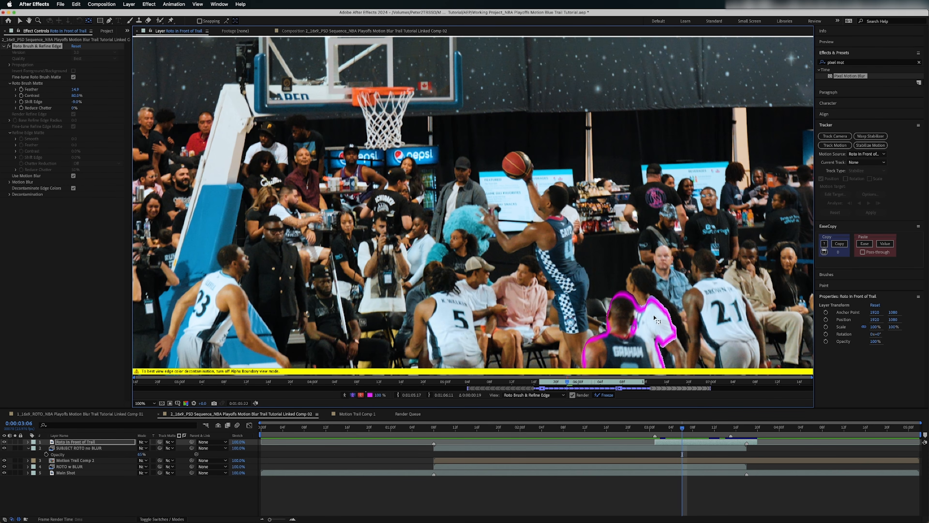
mouse_move(687, 430)
left_mouse_down()
mouse_move(660, 431)
mouse_move(672, 432)
left_mouse_up()
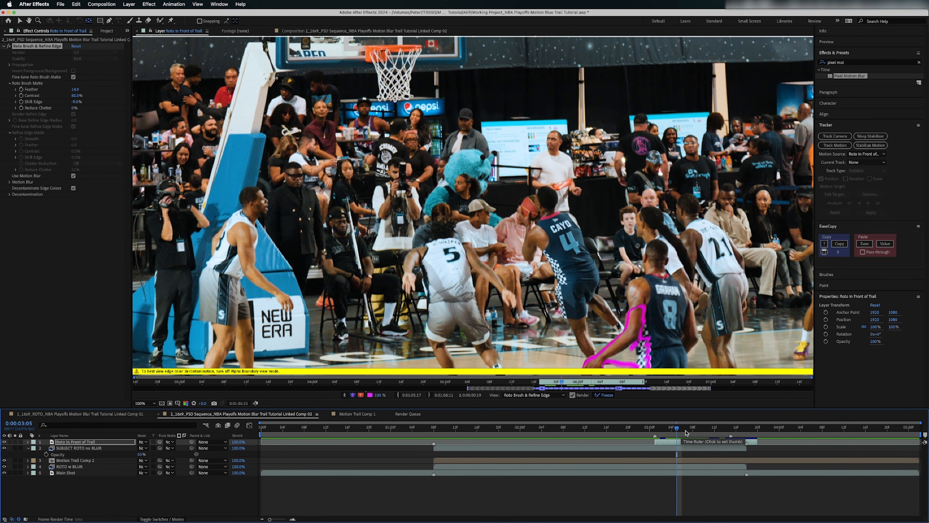
left_click(693, 431)
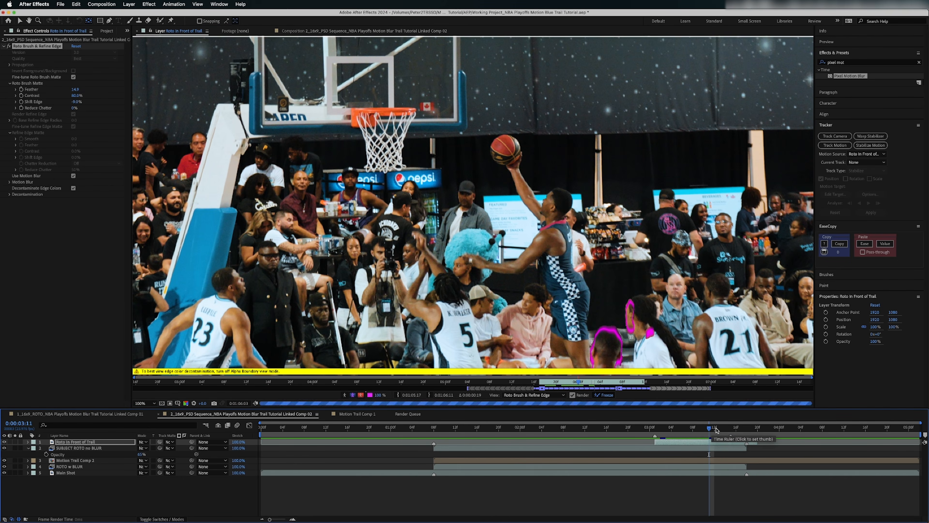
left_click(709, 429)
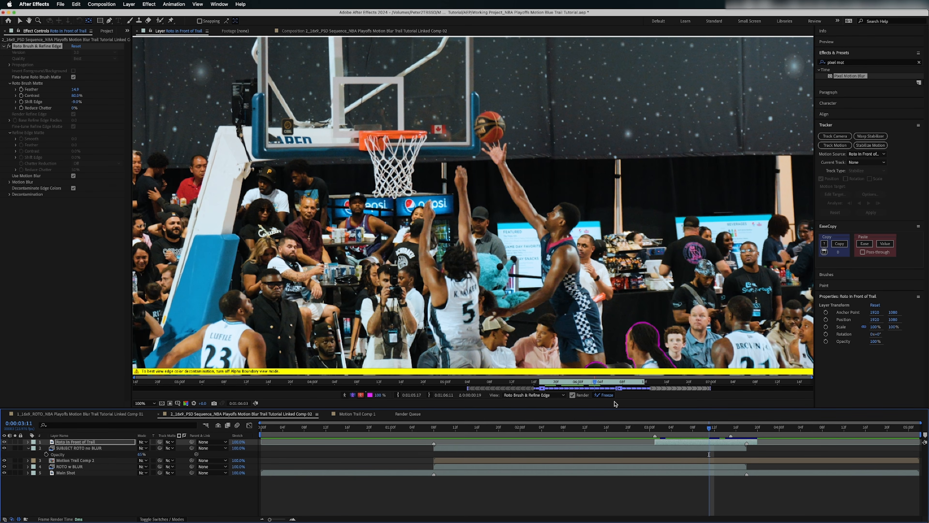
- Return to the composition at 0:00:03:06, compare it with Roto In Front of Trail hidden and shown, and preview from 0:00:00:12
left_click(289, 33)
left_click(681, 429)
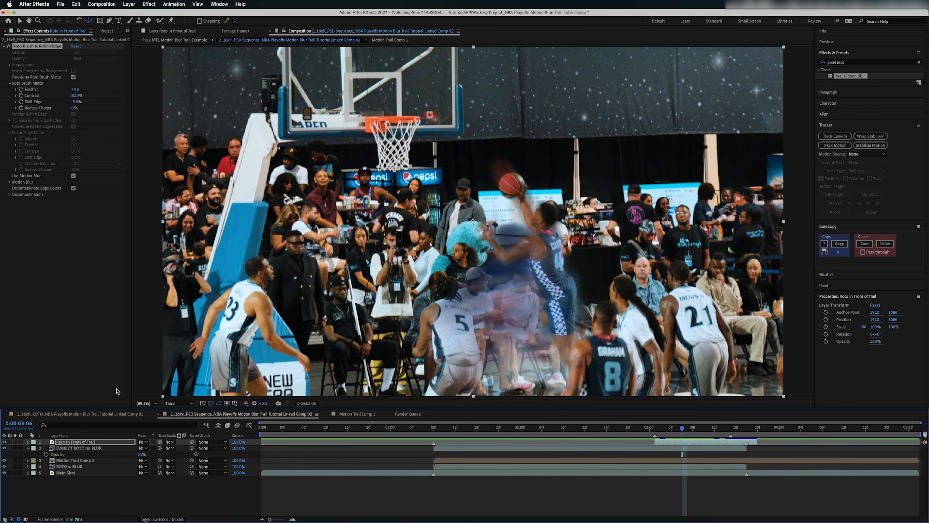
left_click(4, 442)
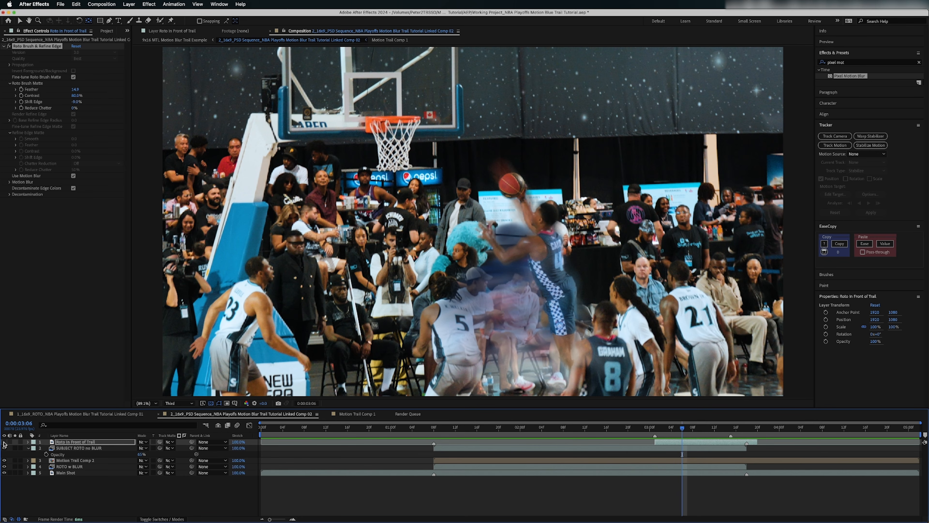
left_click(4, 442)
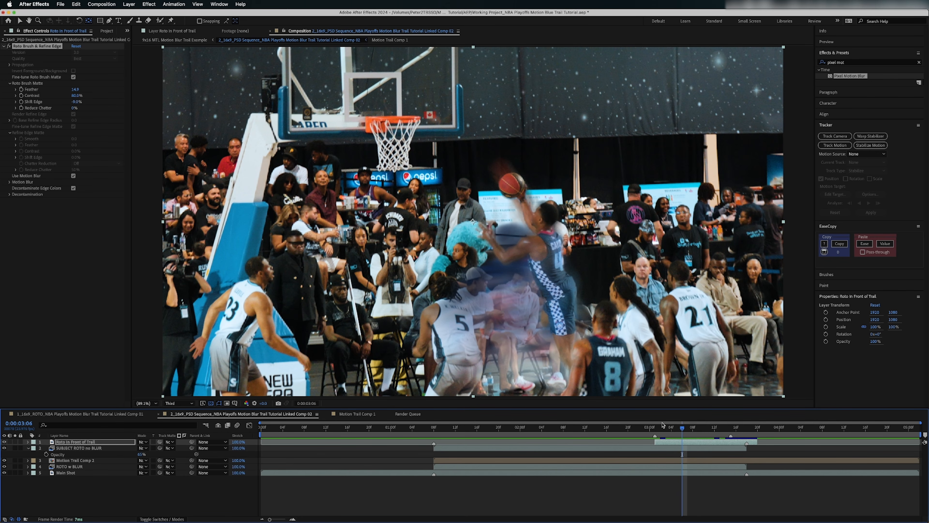
key("space")
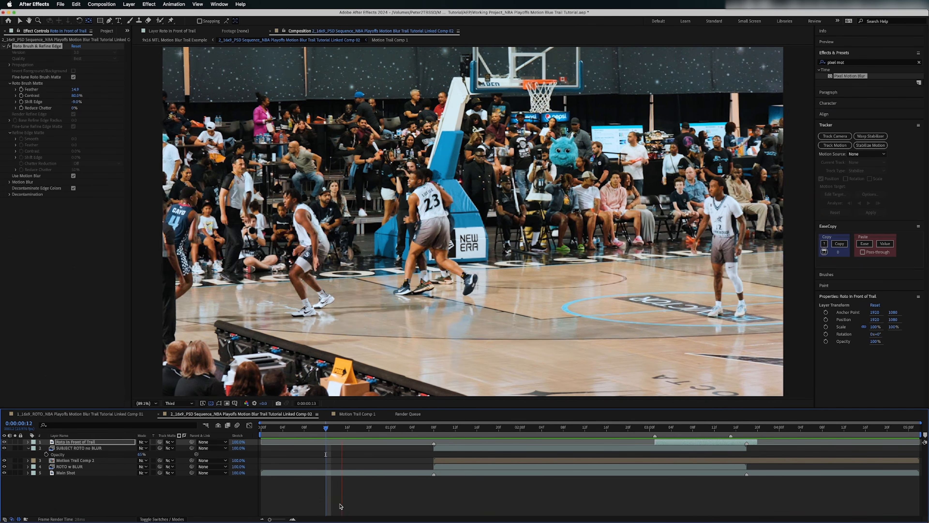